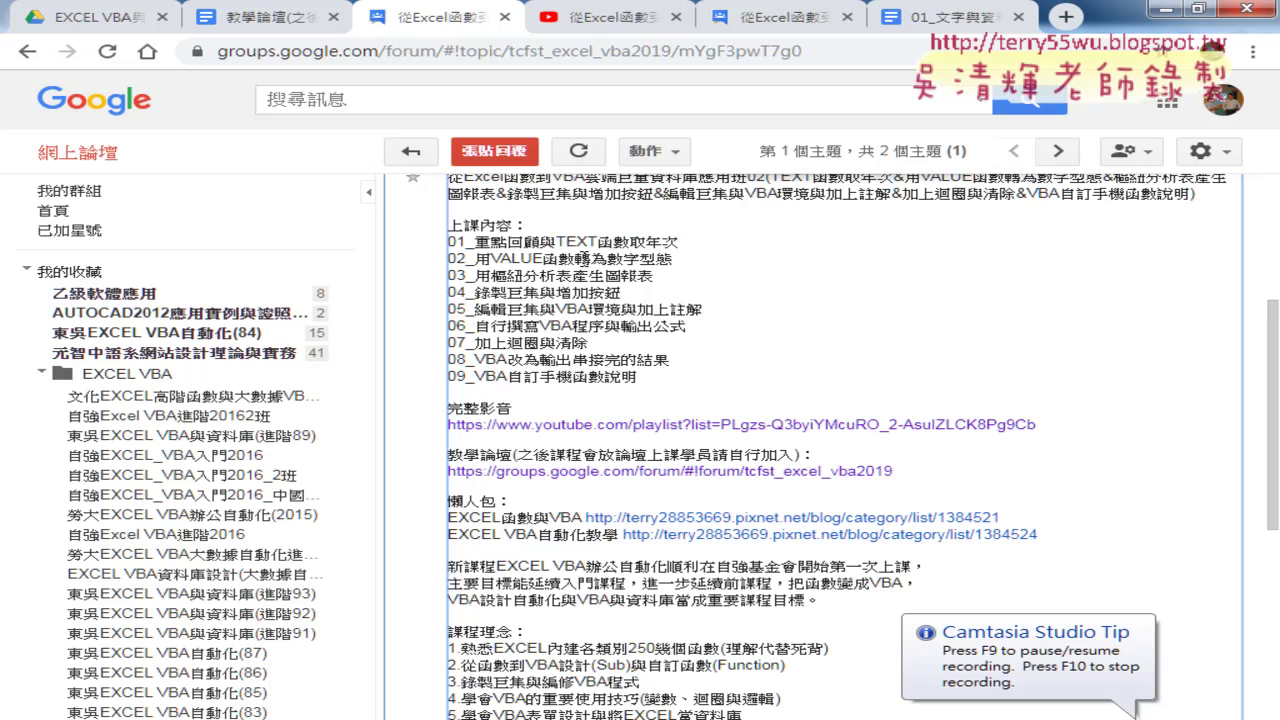
Highlight 'TEXT函數' in the course outline post and switch to the Excel workbook
drag(556, 242, 634, 243)
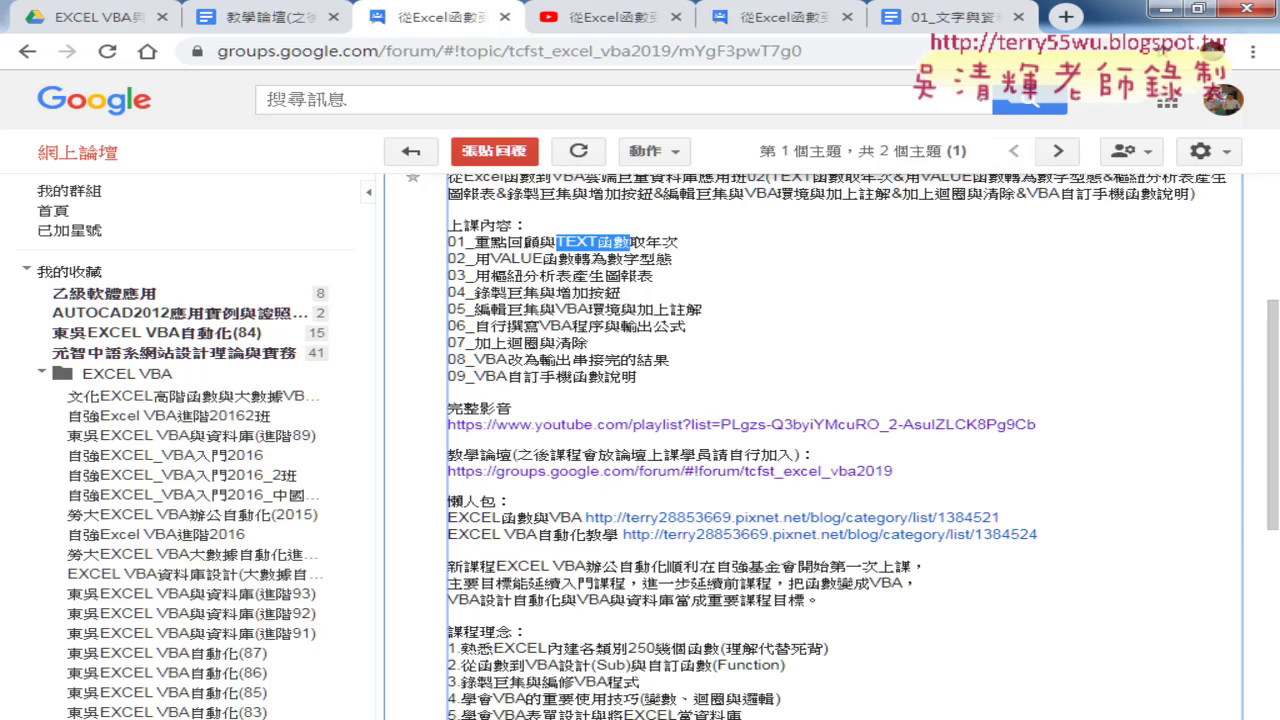
key(alt+Tab)
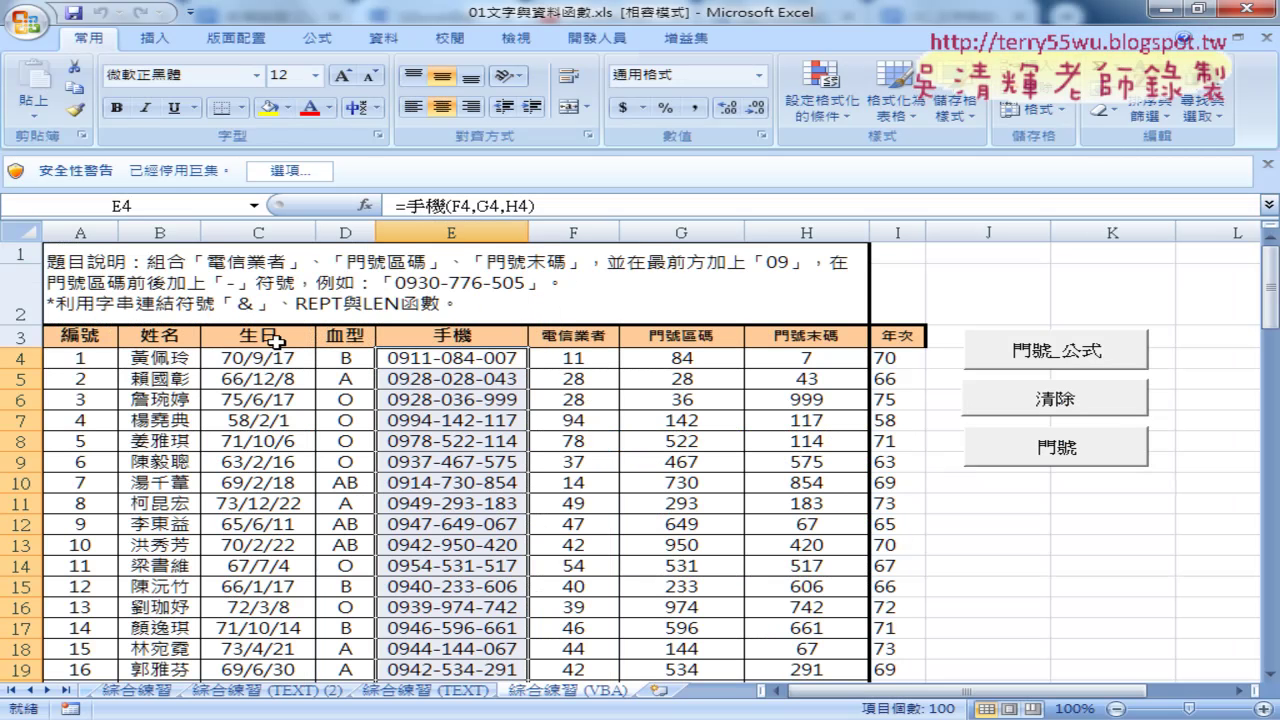
Check C4's birth date, then open I4's TEXT arguments and select the [$-404]e/m/d;@ format code
click(268, 228)
click(230, 357)
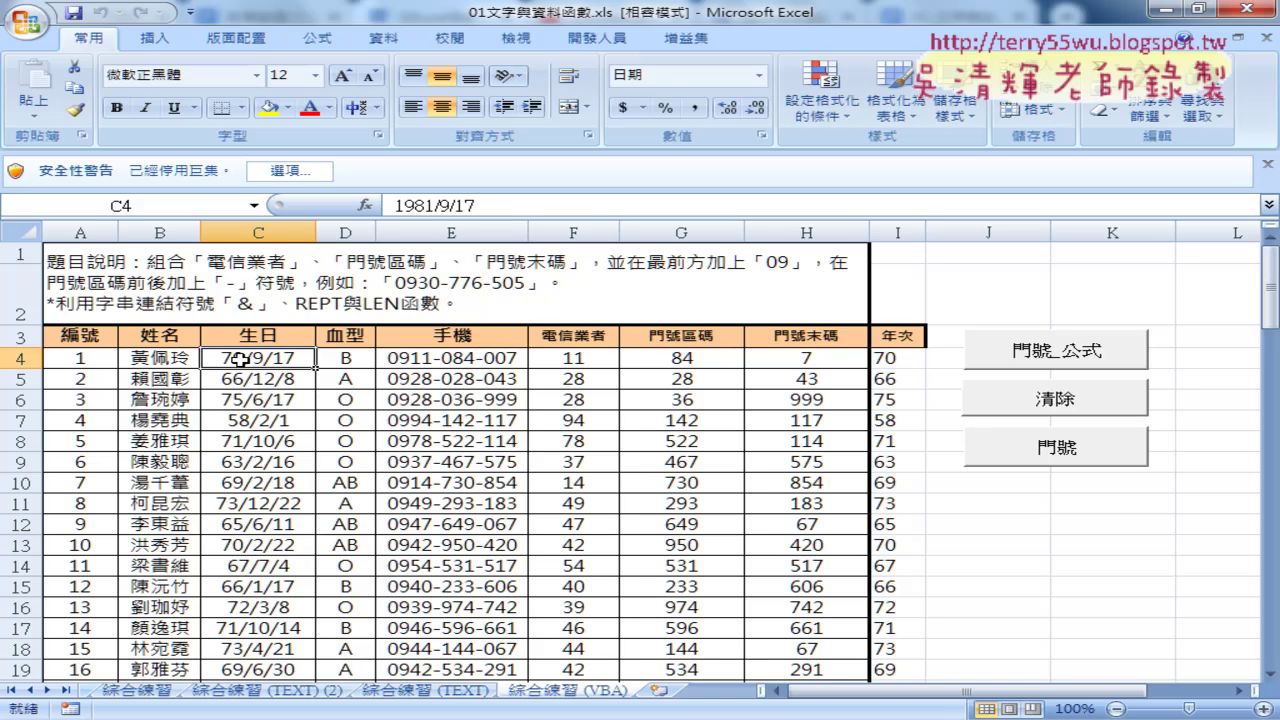
click(896, 356)
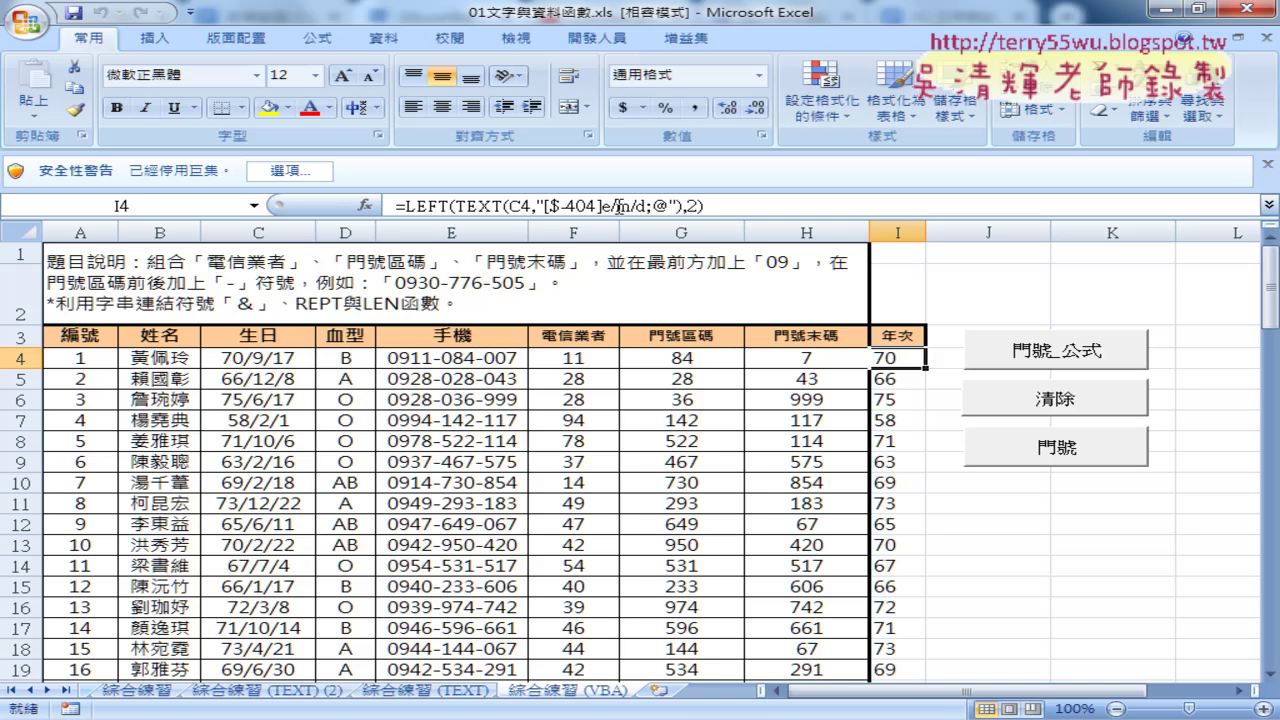
click(462, 207)
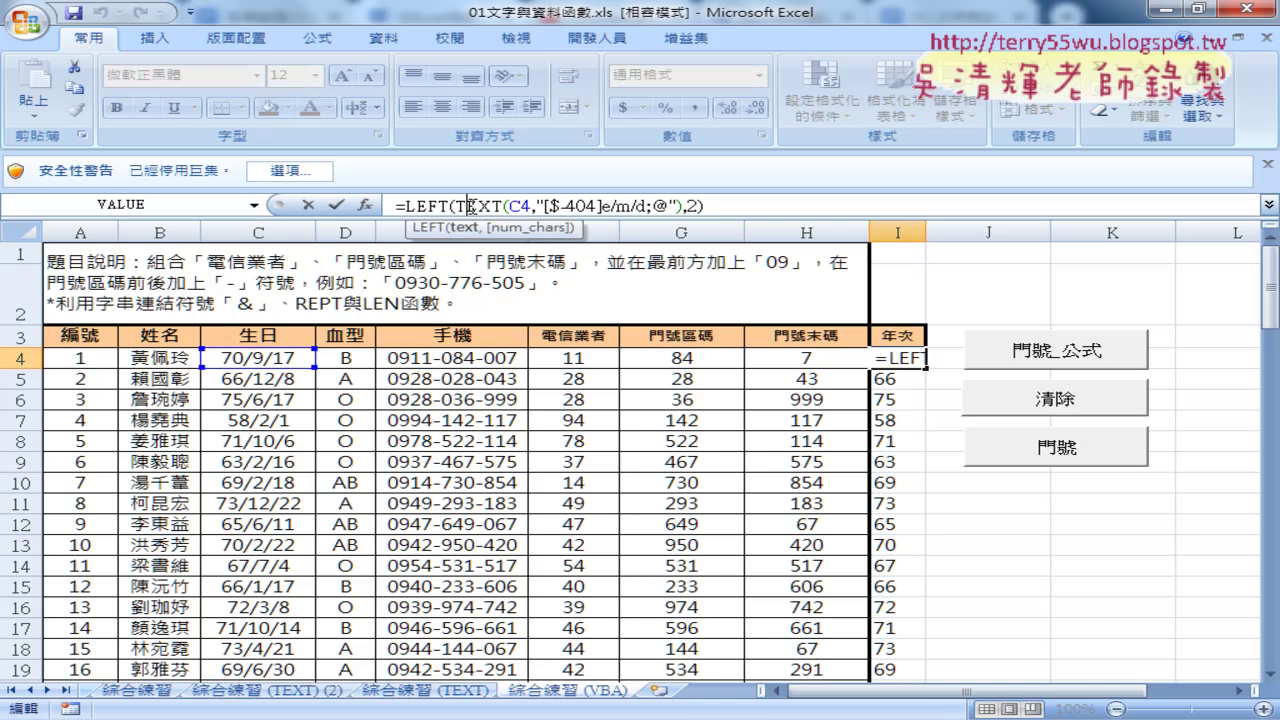
click(365, 207)
click(589, 467)
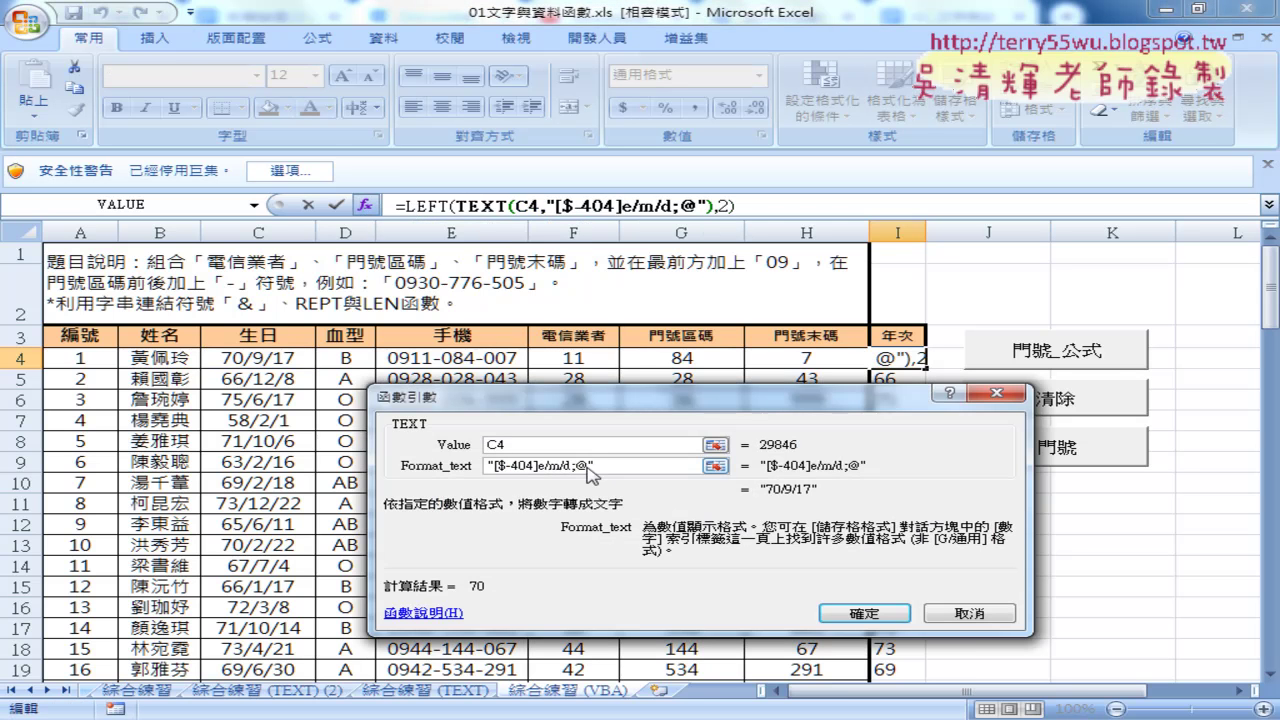
drag(588, 466, 497, 466)
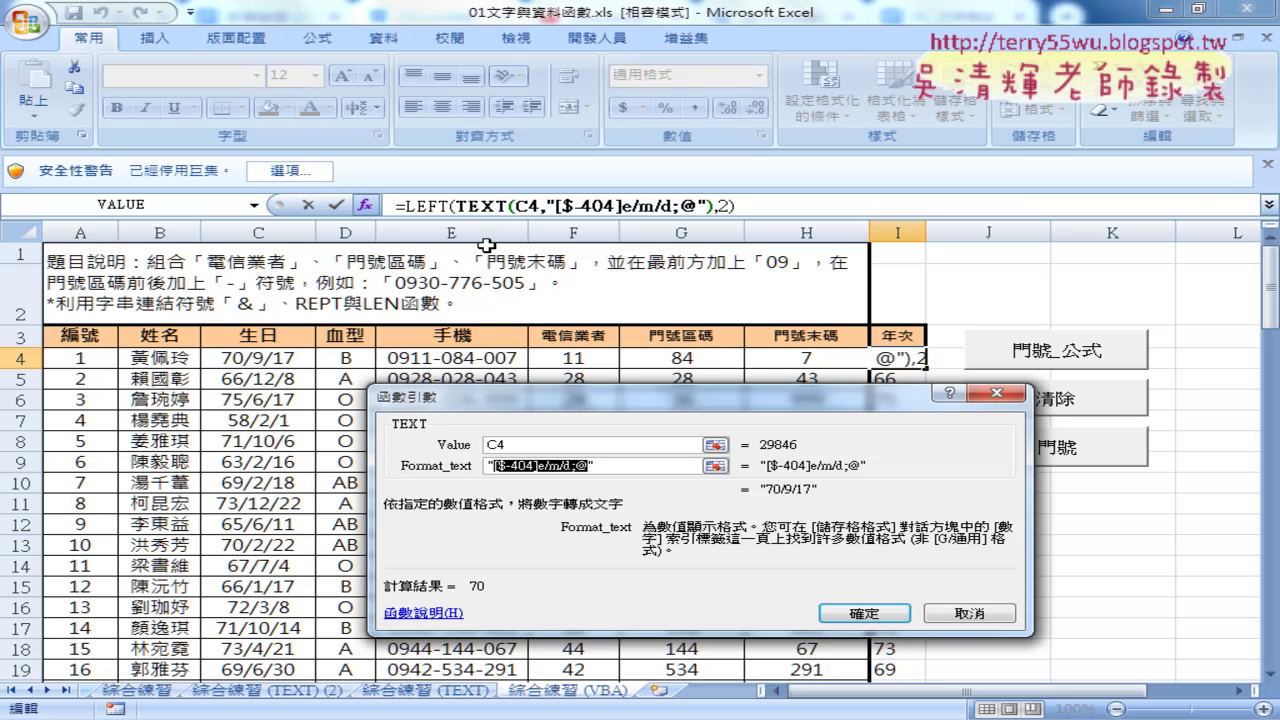
Cancel the Function Arguments dialog and open the course's YouTube playlist link from the post
click(969, 613)
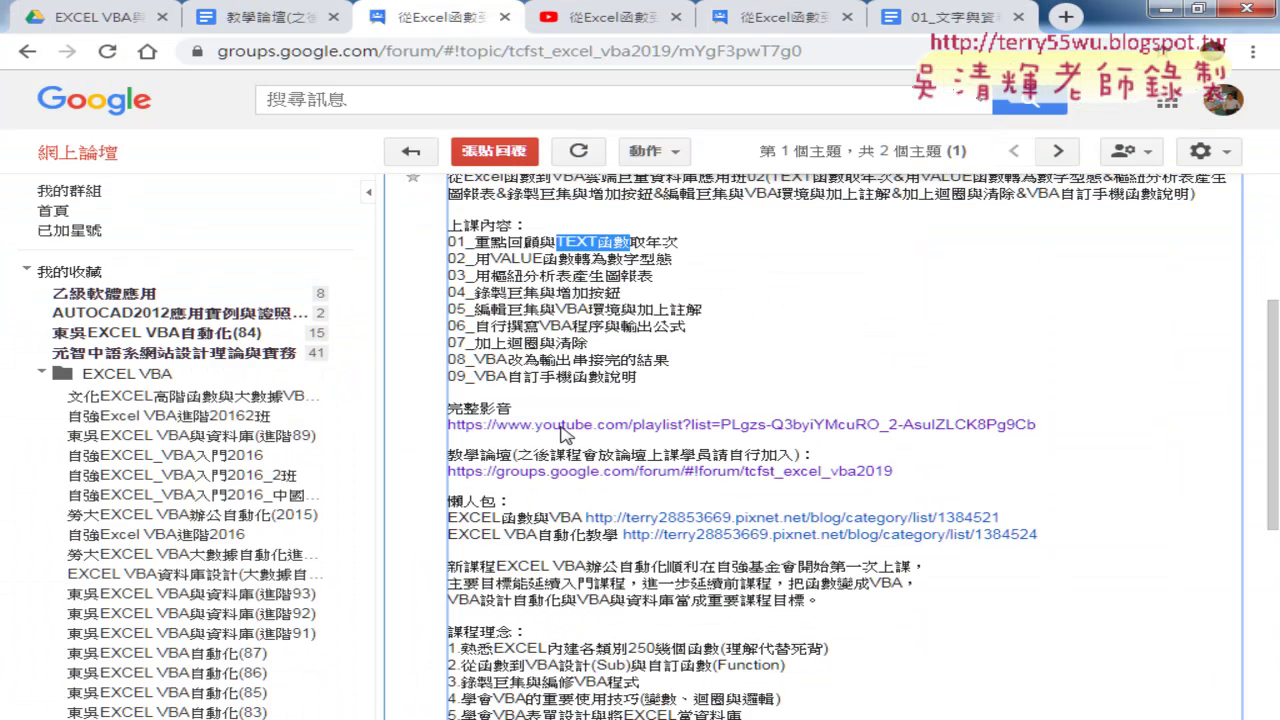
click(606, 17)
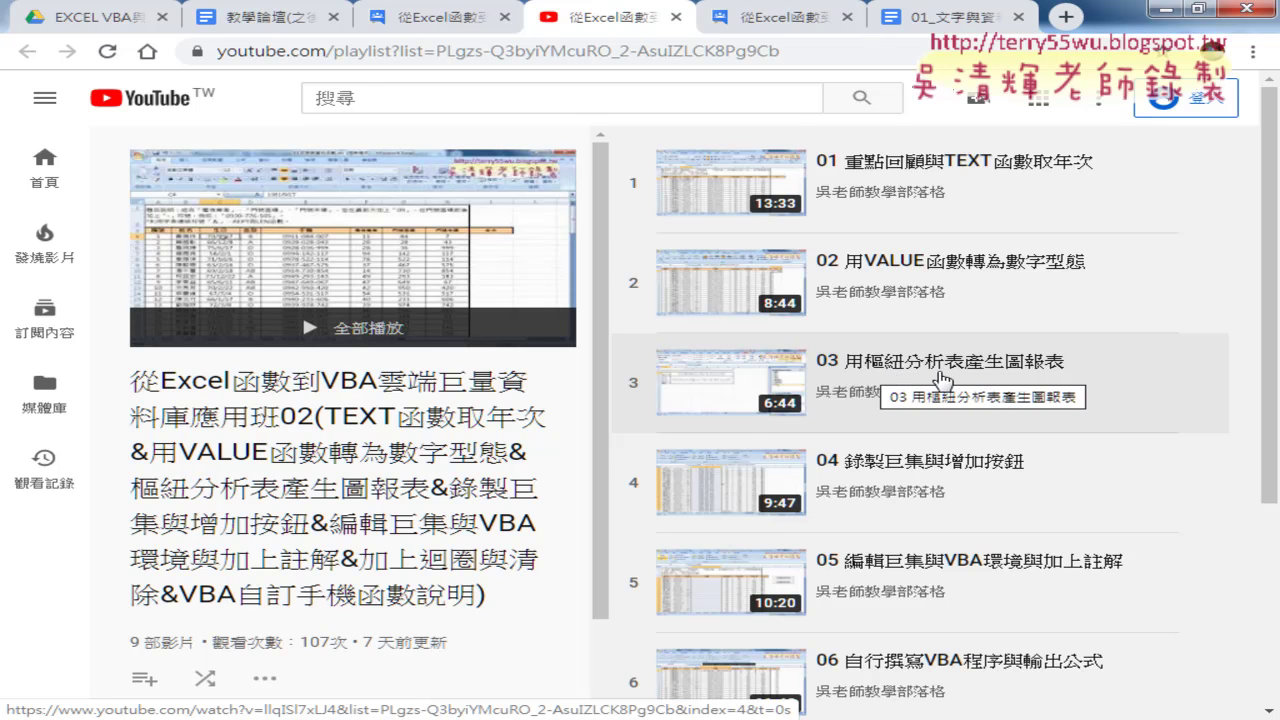
Scroll through the playlist's lesson titles down to 09 VBA自訂手機函數說明
scroll(916, 380, down, 1)
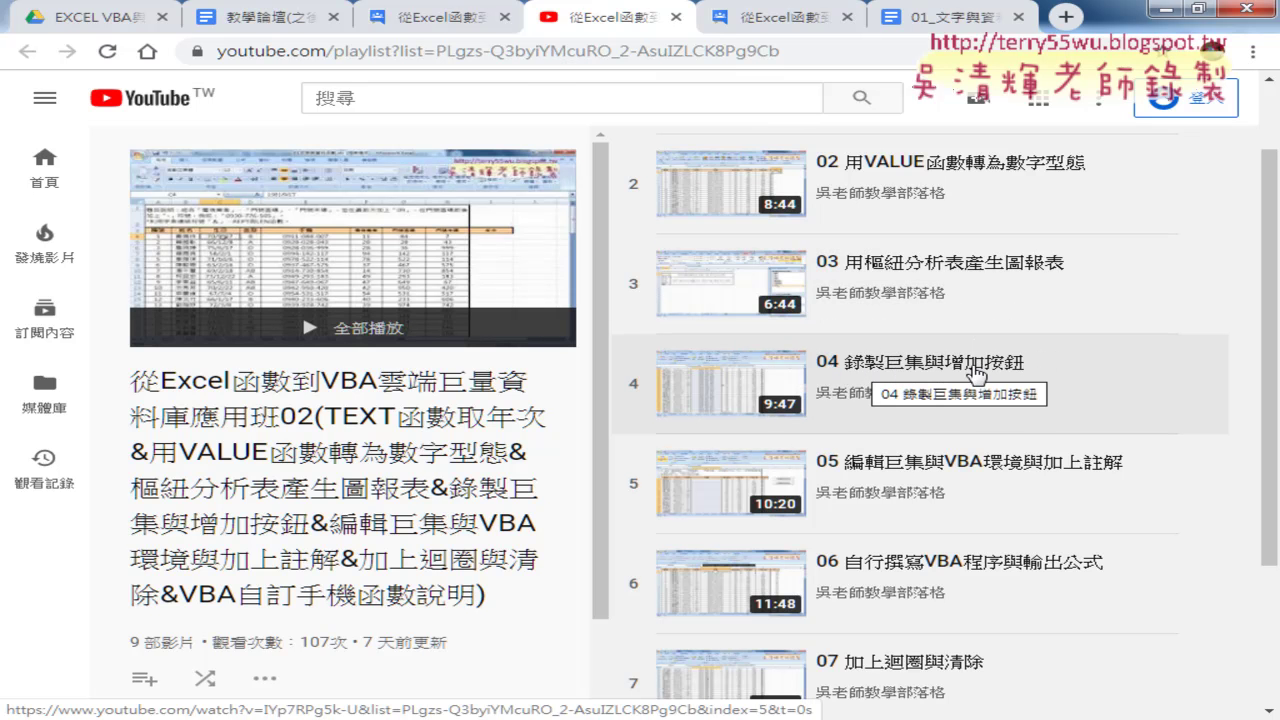
scroll(975, 375, down, 1)
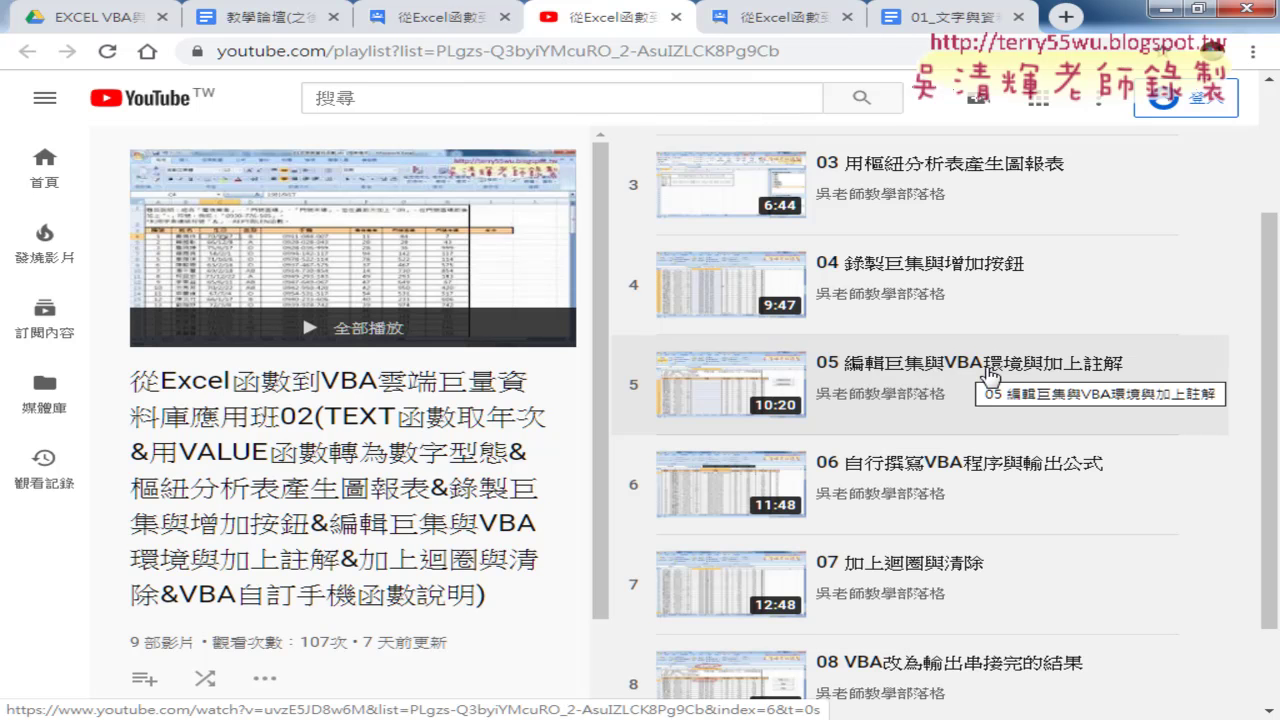
scroll(990, 372, down, 1)
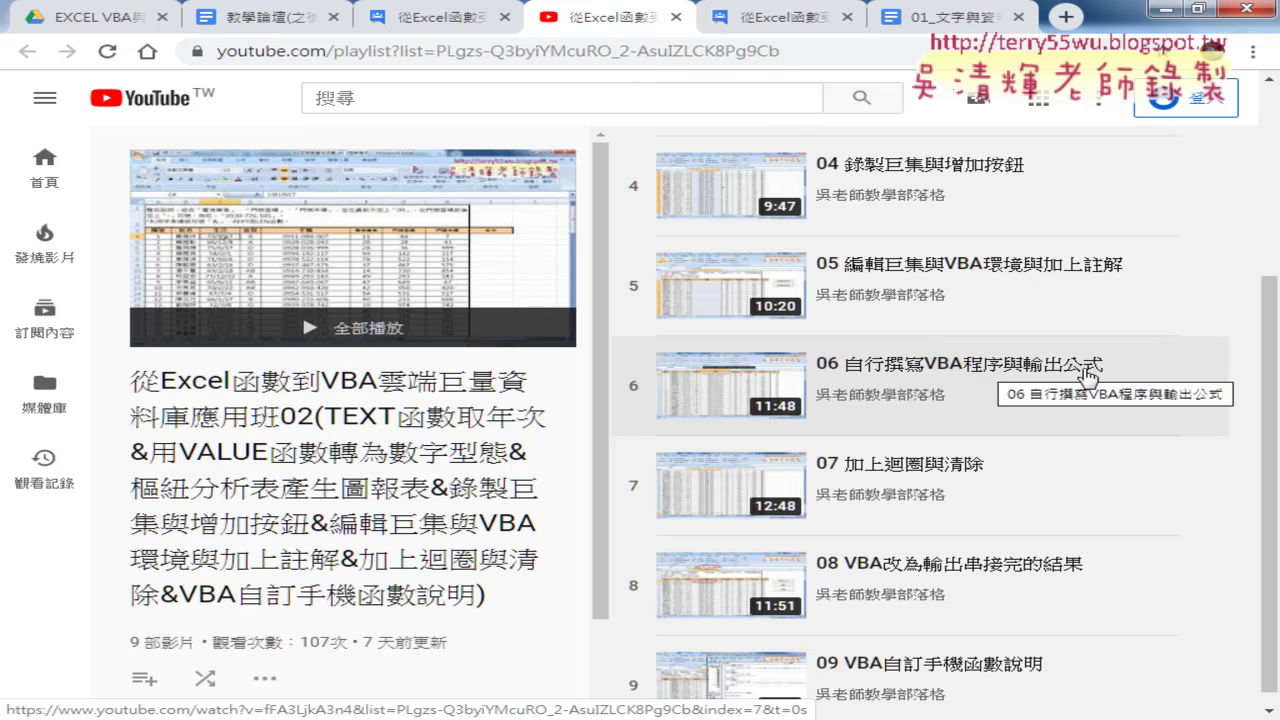
scroll(1088, 372, down, 1)
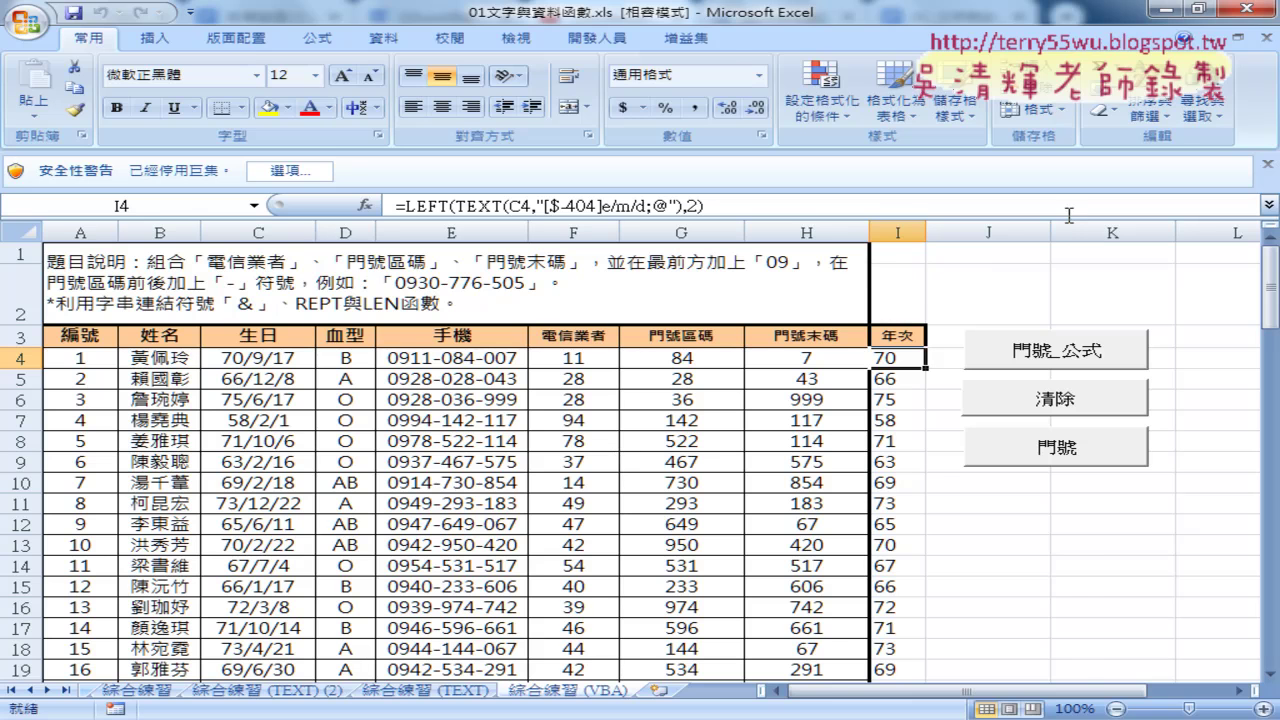
Close Excel, reopen 01文字與資料函數.xls from its folder, and try the 清除 button
click(1246, 9)
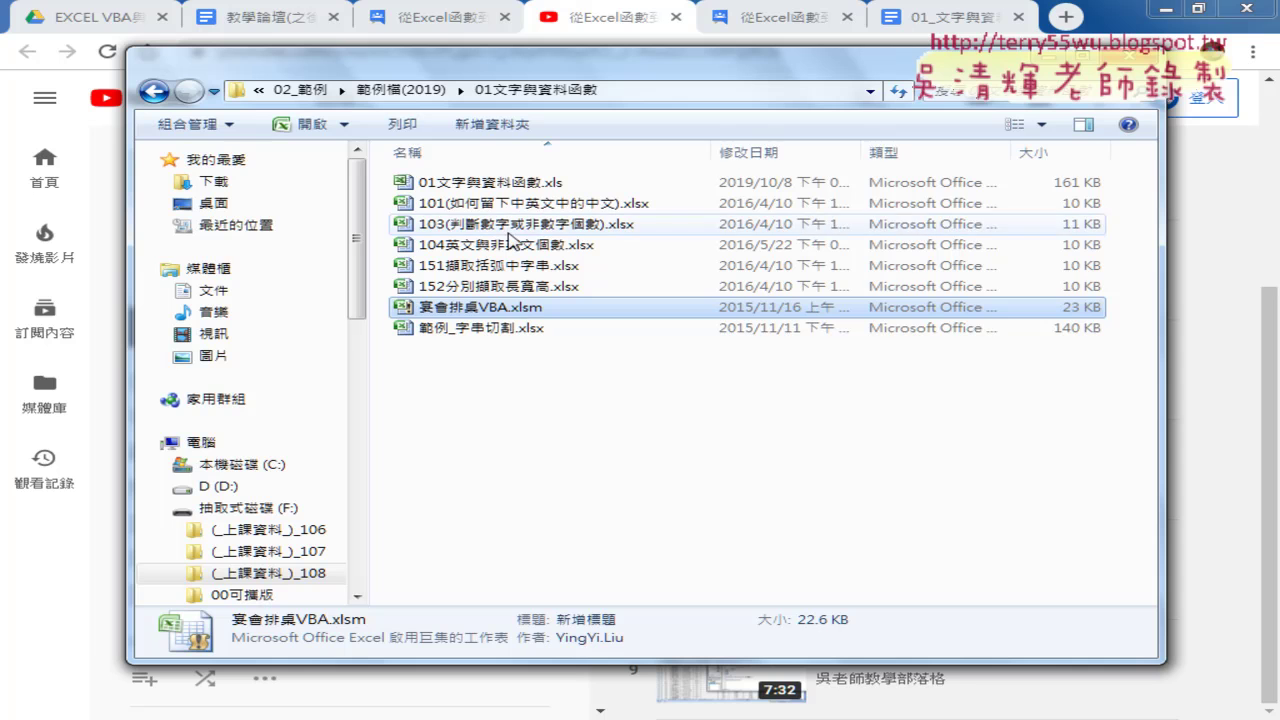
click(517, 185)
double_click(517, 185)
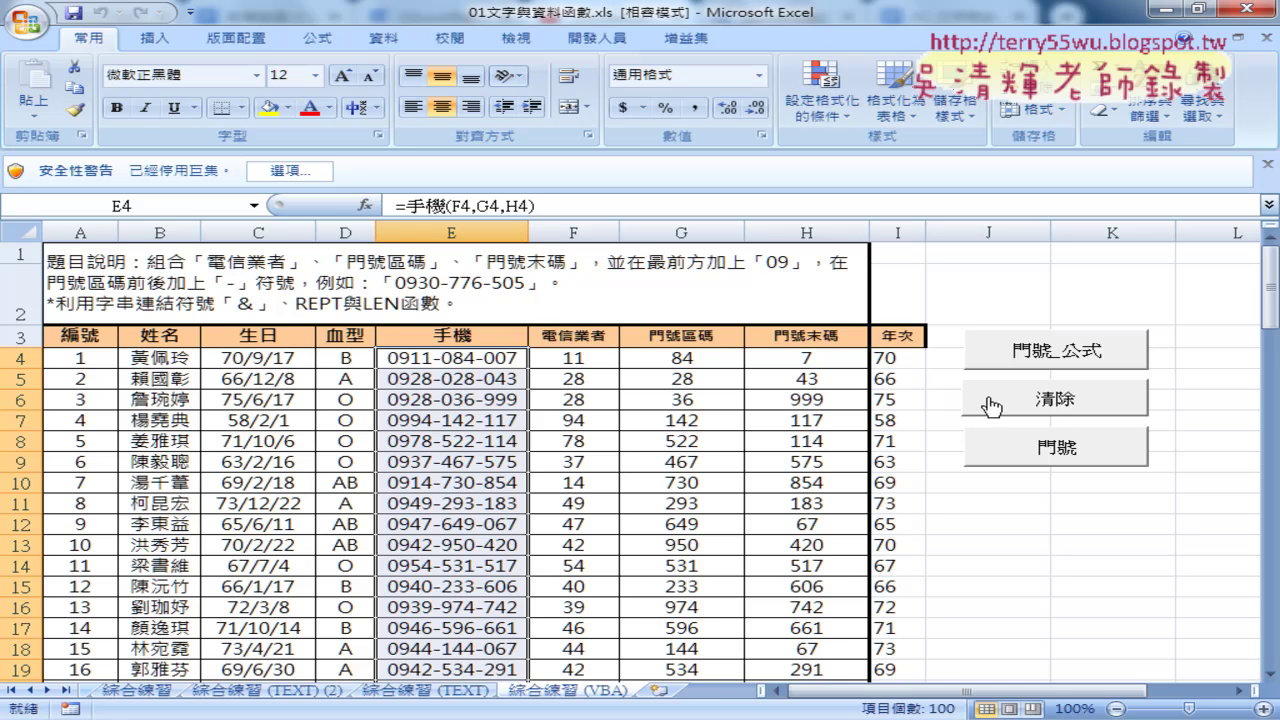
click(1052, 400)
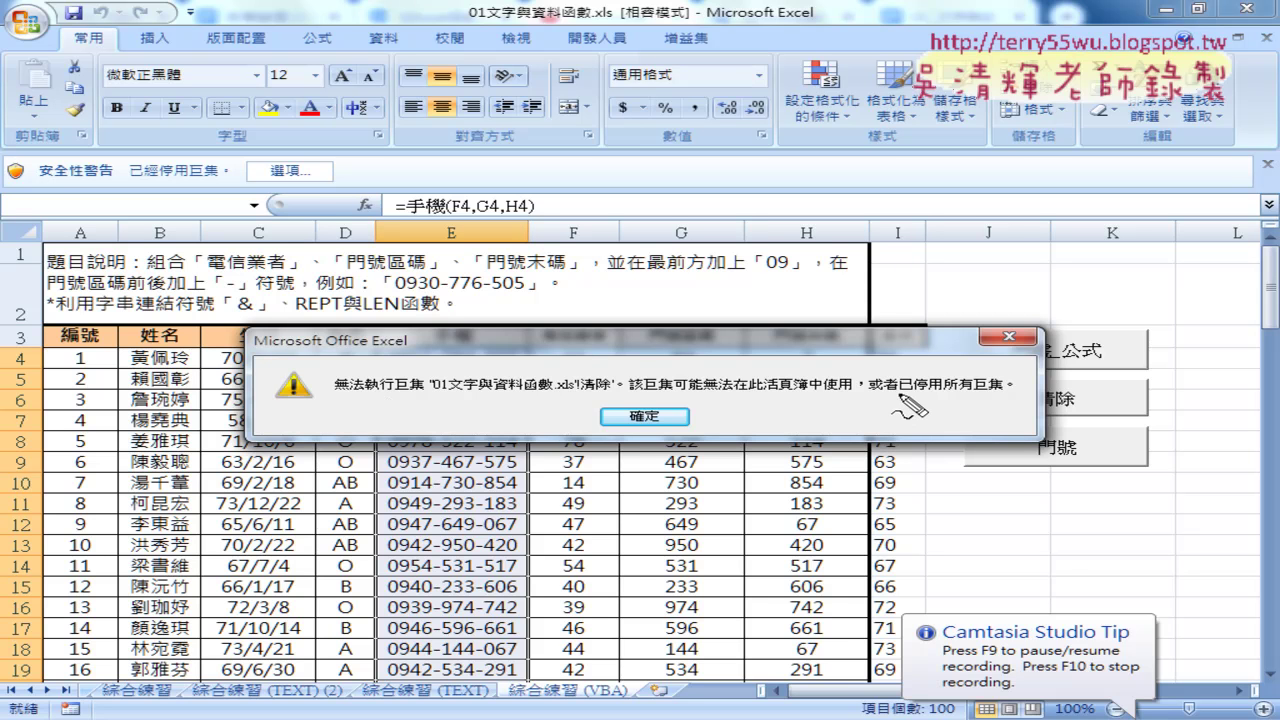
Mark up the macros-disabled error and the Security Warning bar's options entry on screen
drag(1012, 394, 956, 394)
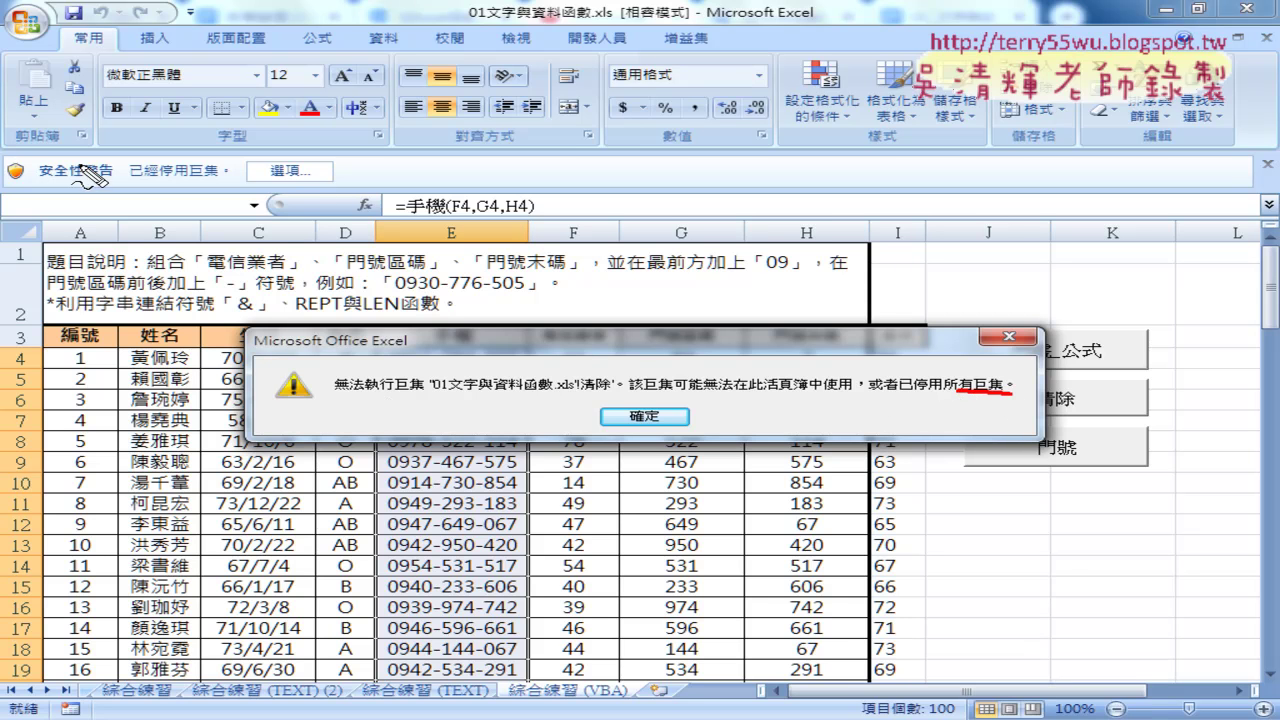
drag(2, 152, 2, 186)
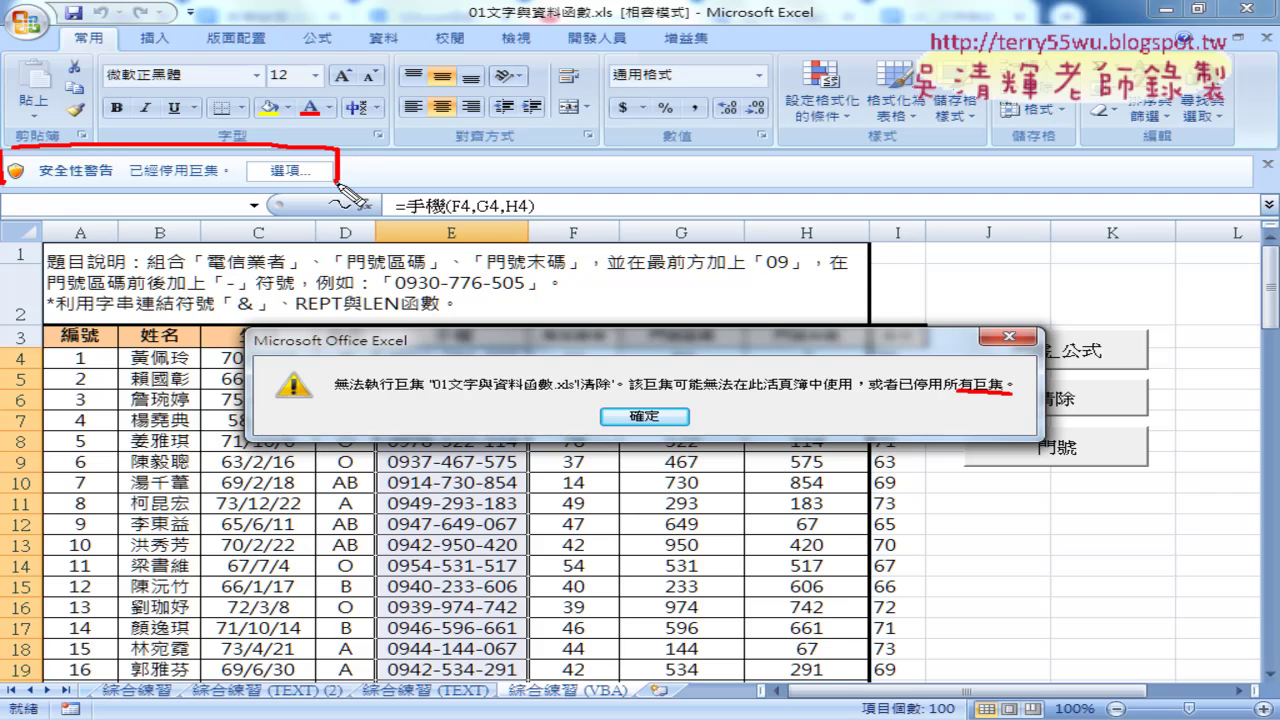
drag(292, 147, 12, 183)
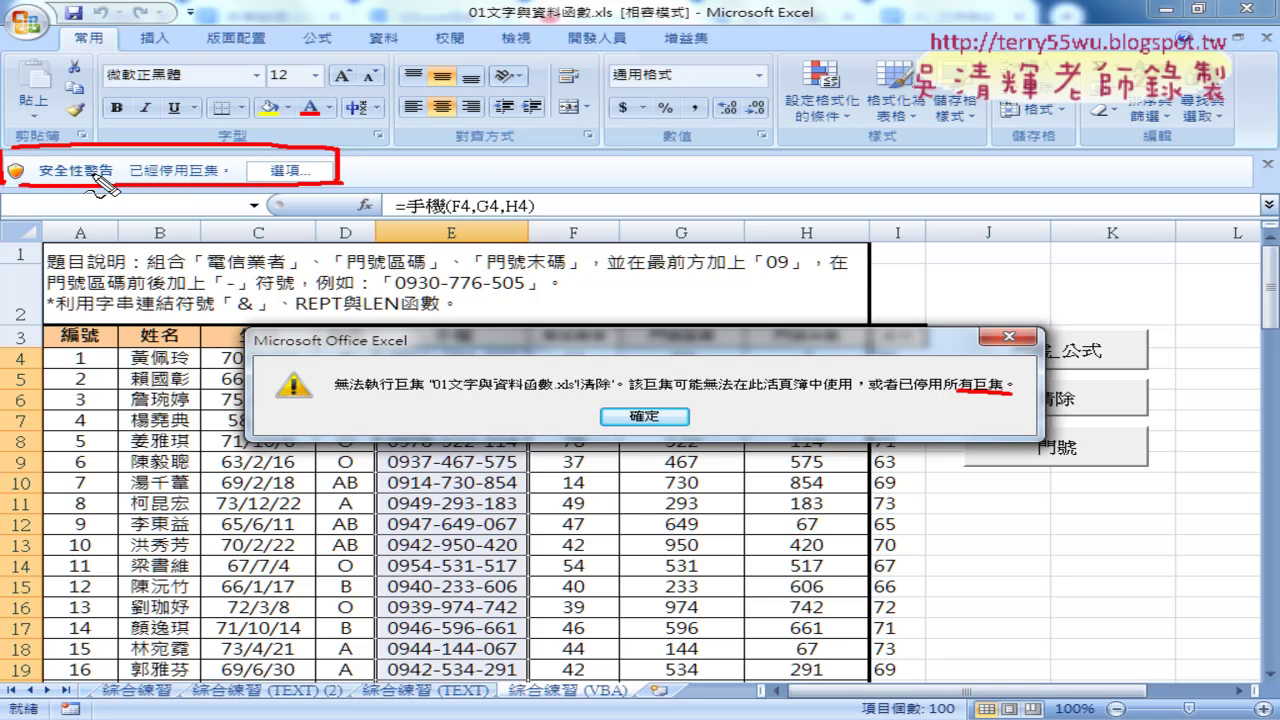
drag(263, 171, 296, 188)
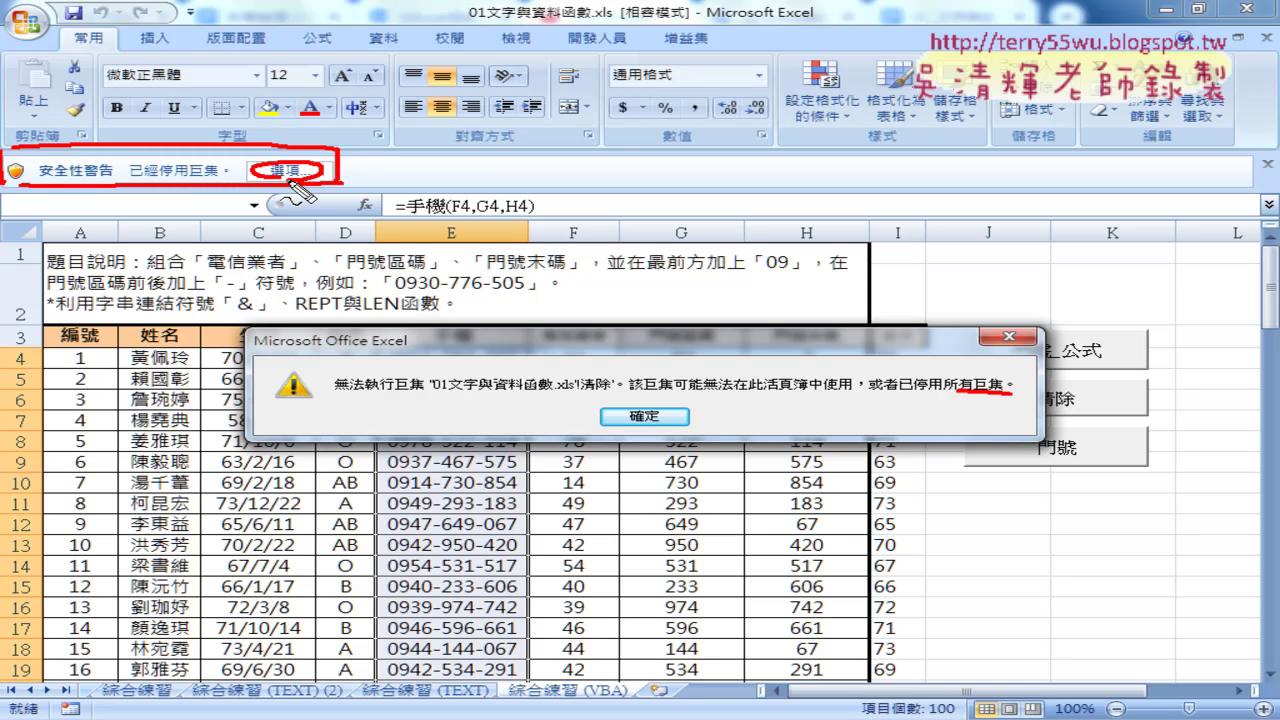
mouse_move(388, 88)
mouse_down()
mouse_move(442, 104)
mouse_move(485, 95)
mouse_move(513, 122)
mouse_up()
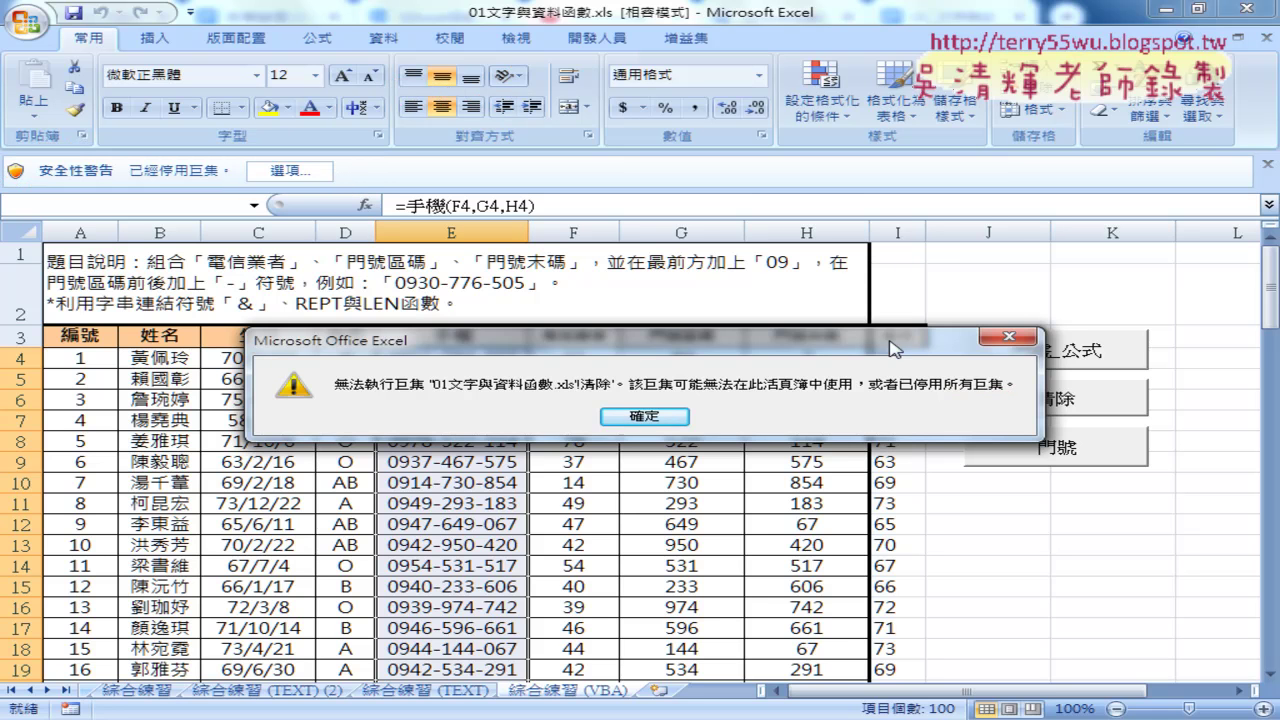
drag(895, 349, 771, 347)
Dismiss the error and choose 啟用這個內容 in the macro security options, annotating each step
click(530, 414)
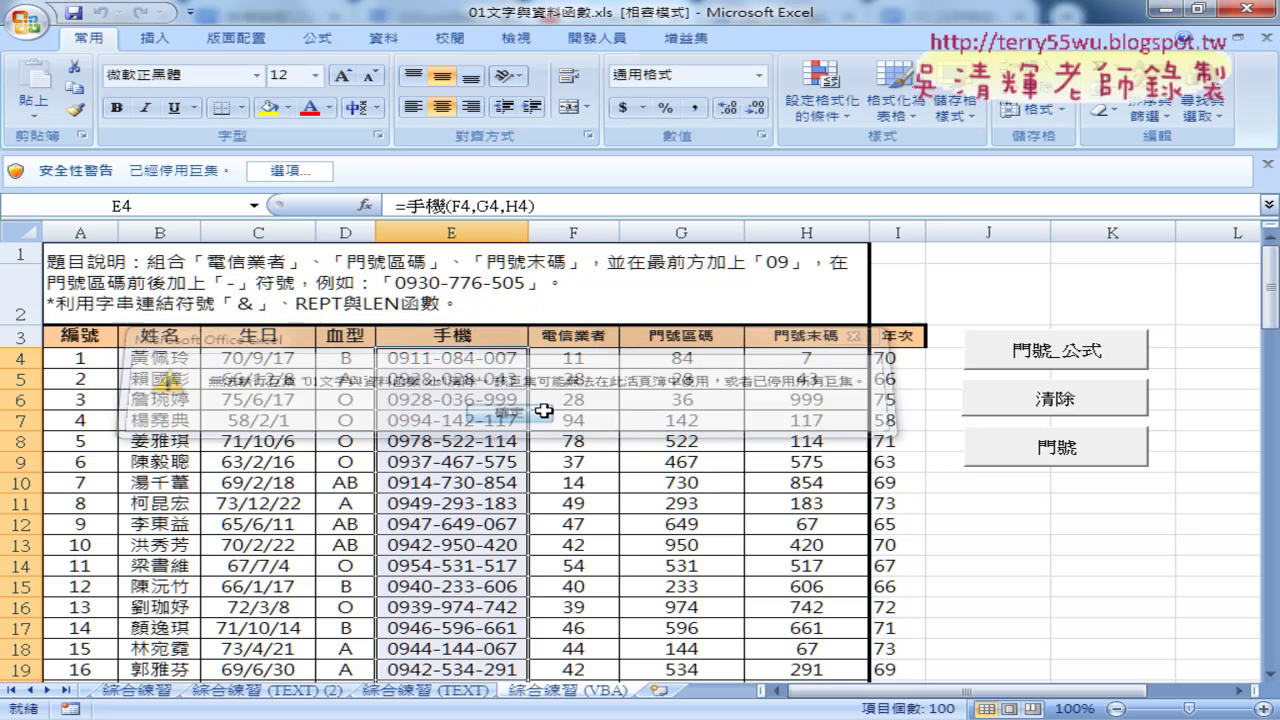
click(283, 172)
click(446, 378)
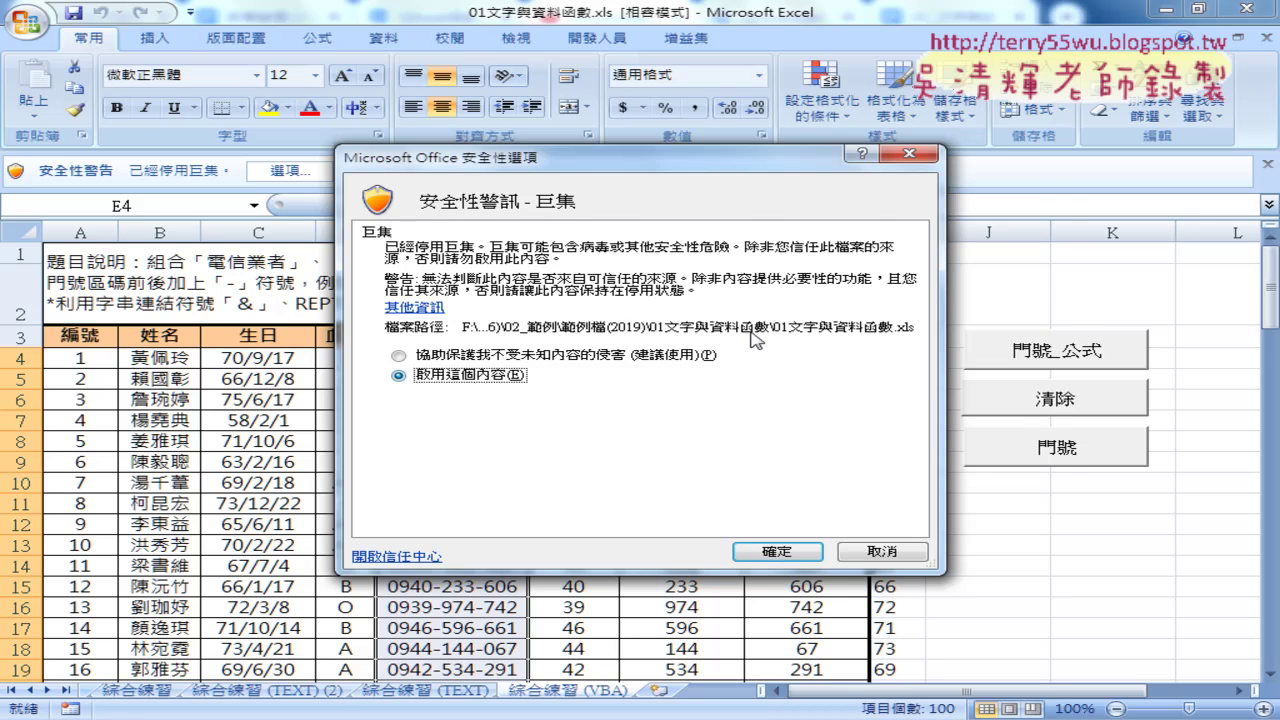
drag(712, 175, 722, 83)
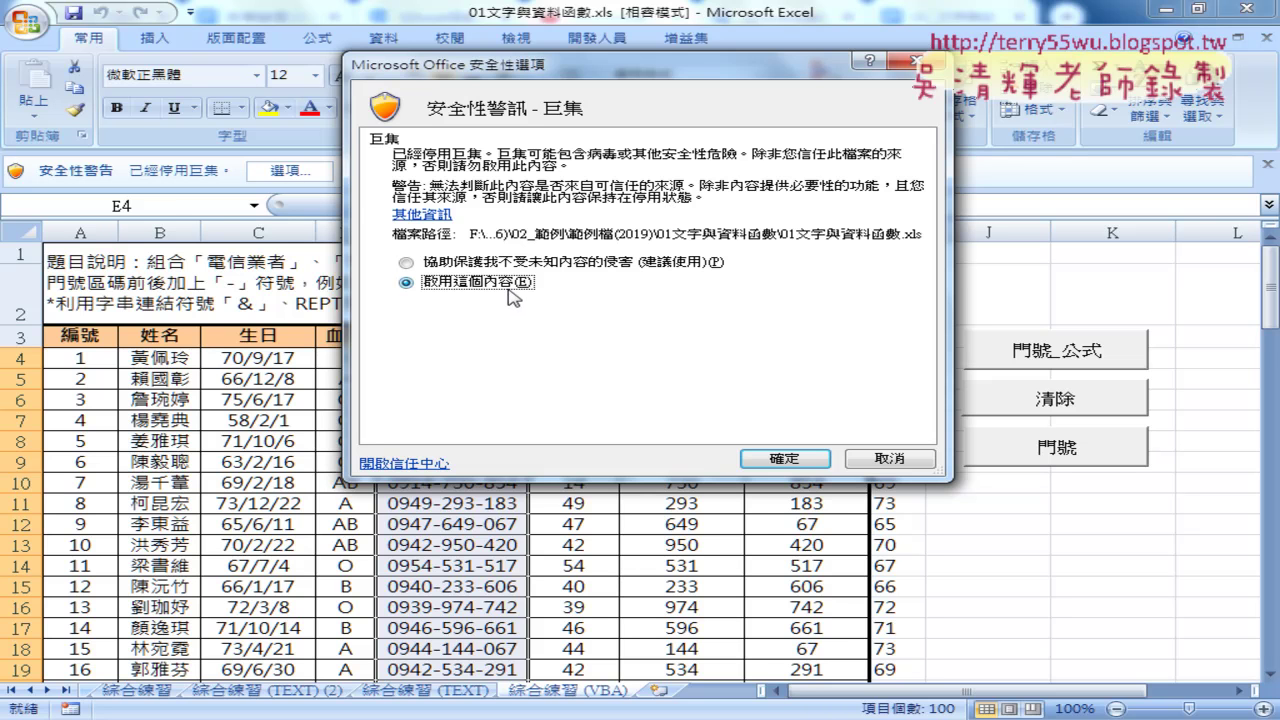
mouse_move(335, 188)
mouse_down()
mouse_move(262, 152)
mouse_move(338, 192)
mouse_up()
mouse_move(460, 294)
mouse_down()
mouse_move(370, 296)
mouse_move(488, 302)
mouse_up()
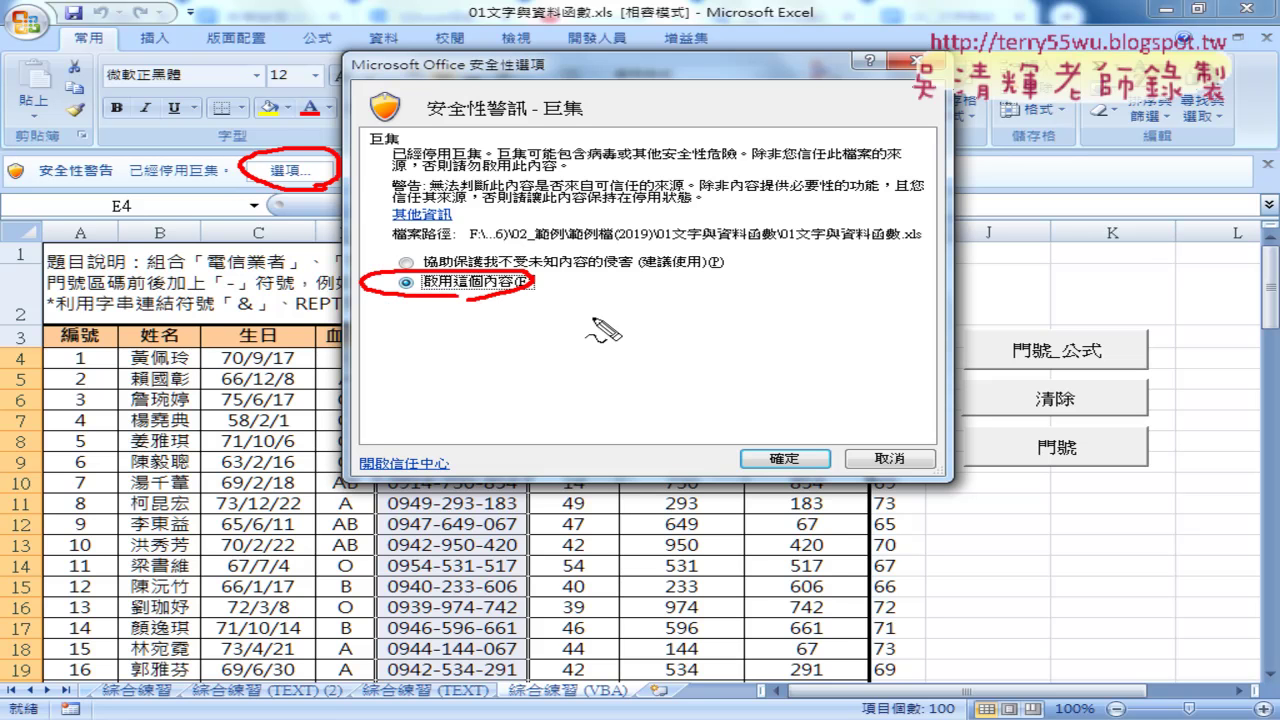
drag(800, 445, 762, 468)
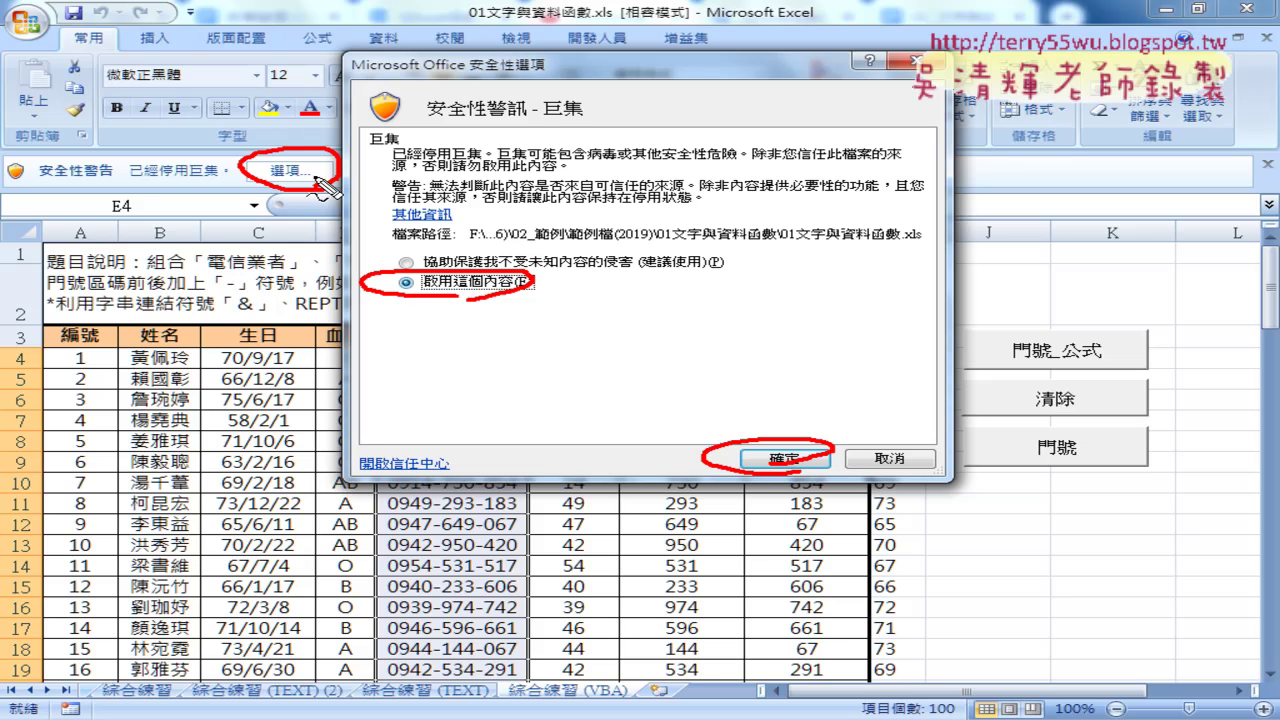
key(Escape)
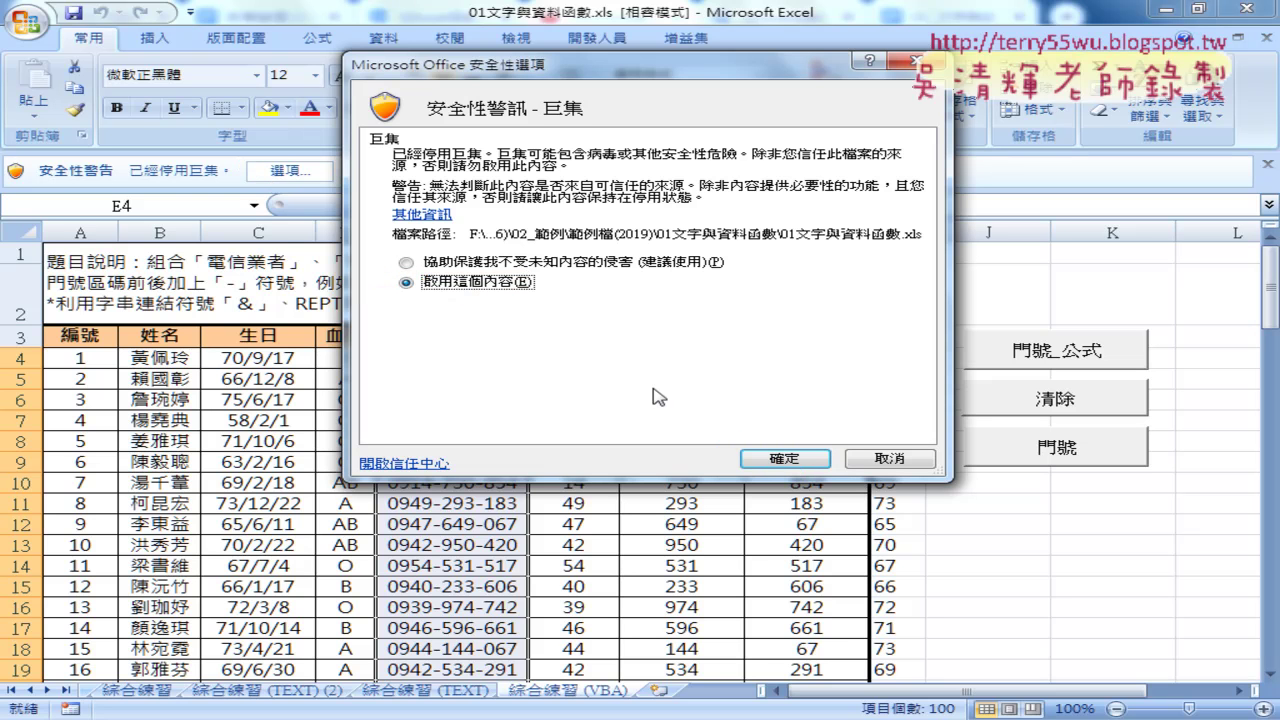
Confirm enabling macros and test the clear and join buttons on the 綜合練習 (TEXT) sheet
click(782, 457)
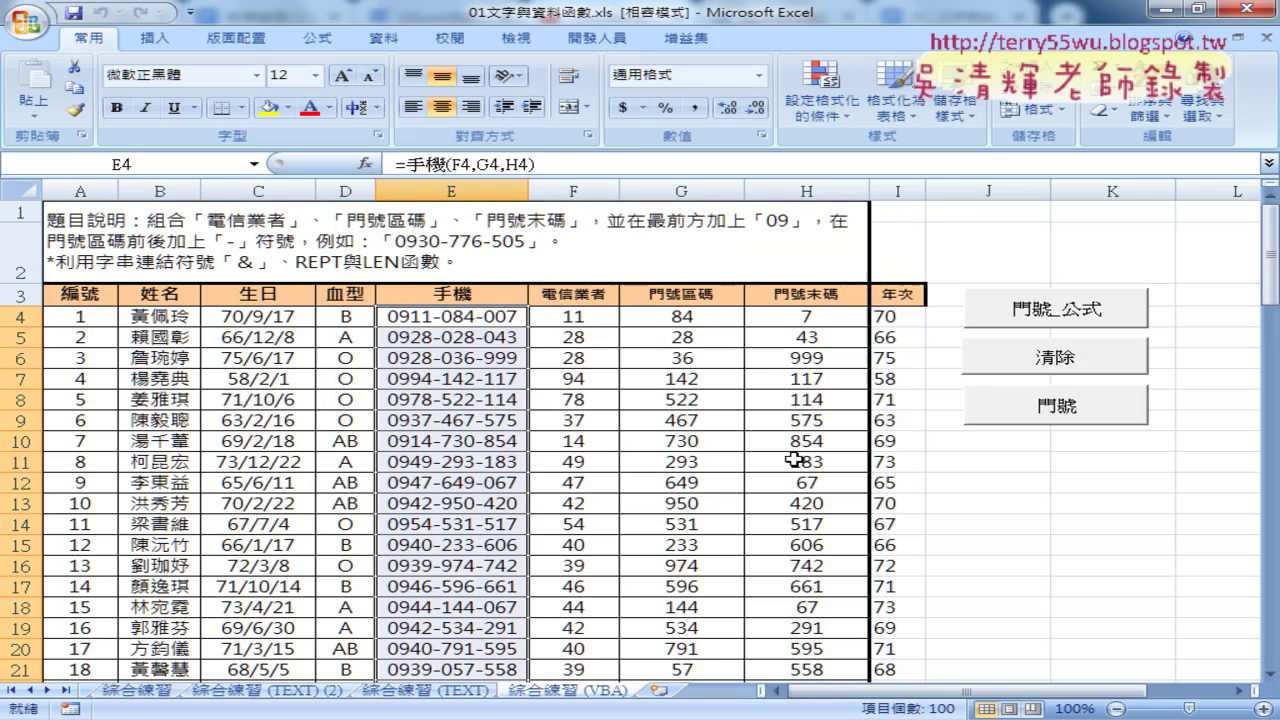
click(1061, 364)
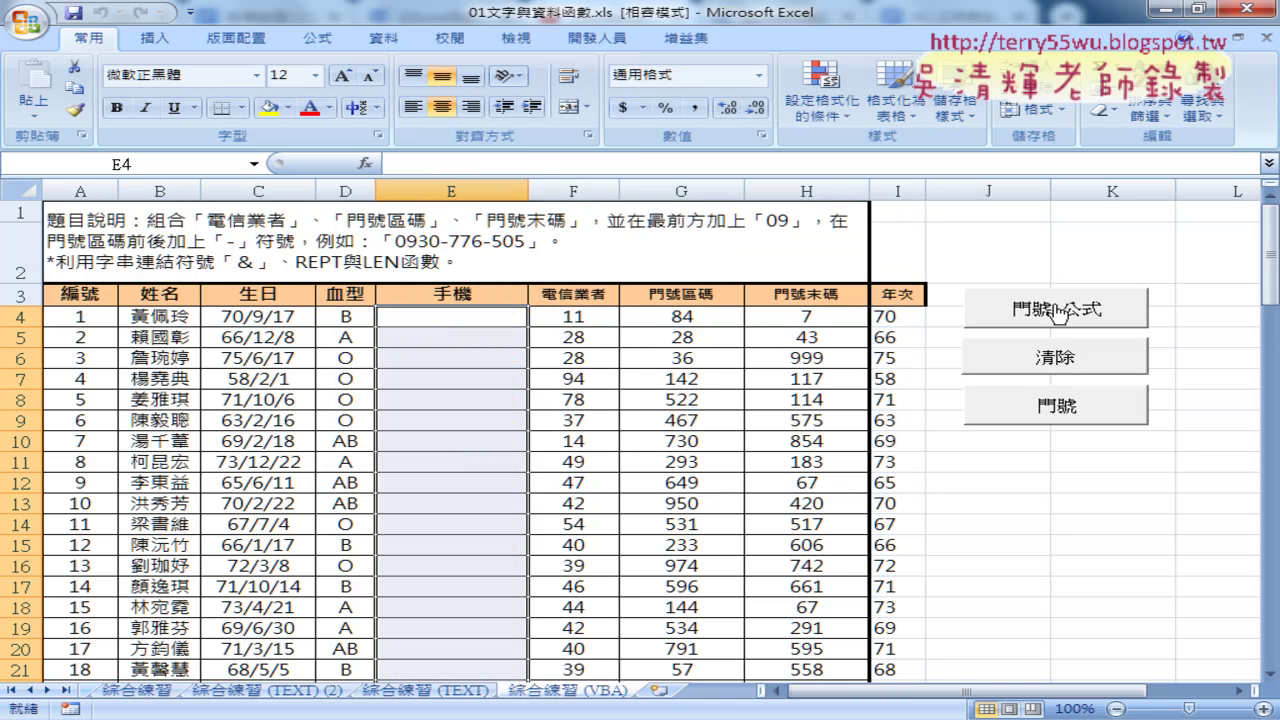
click(452, 690)
click(1060, 228)
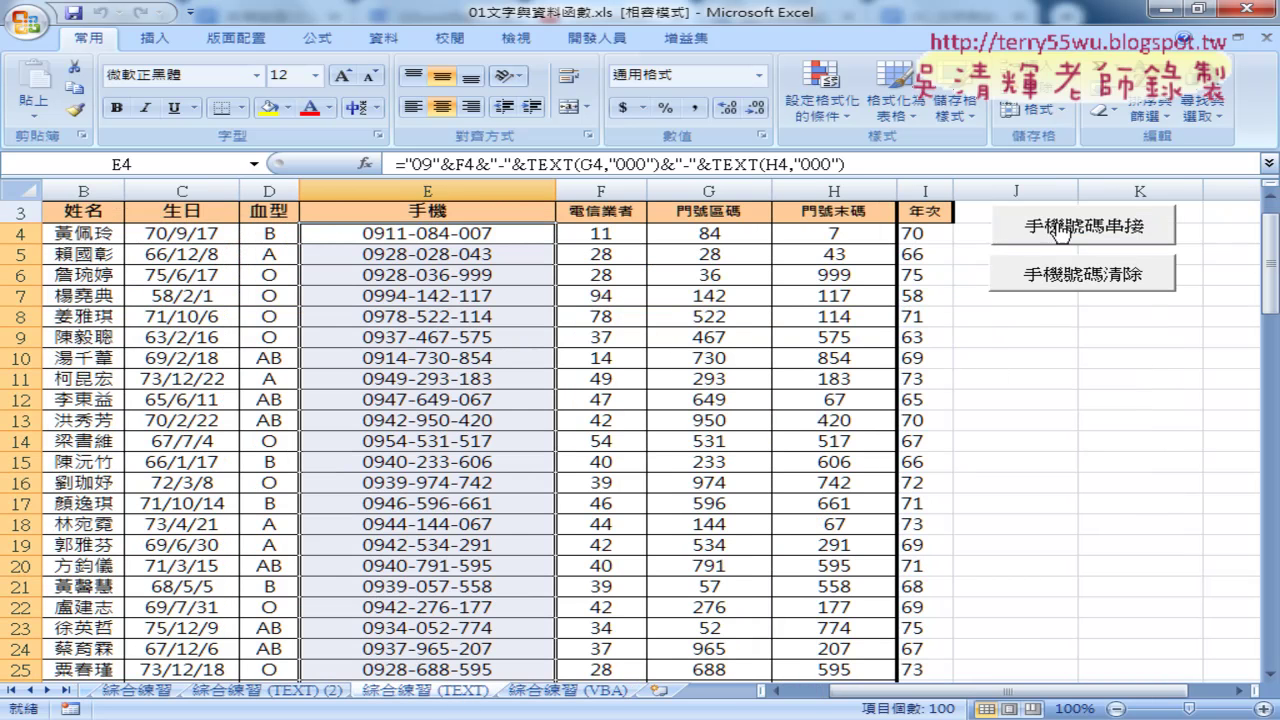
click(1063, 286)
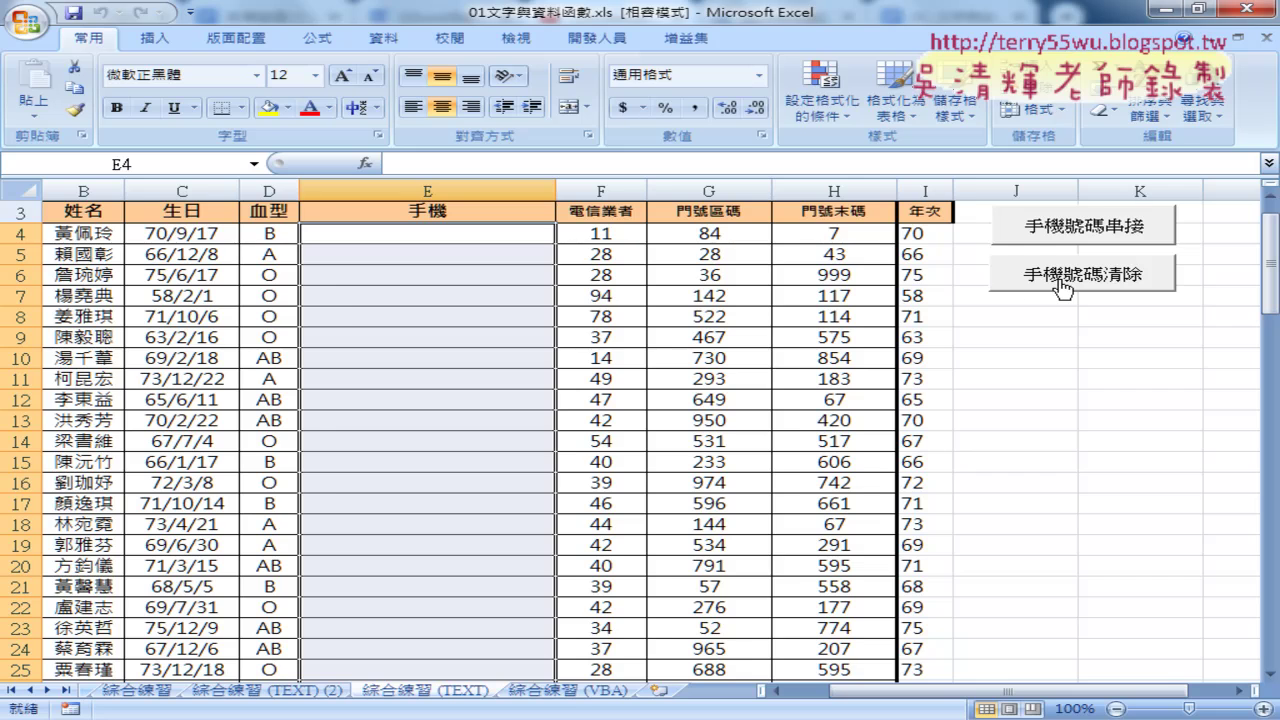
On the 綜合練習 (VBA) sheet, clear and refill column E using the 門號_公式 button
click(561, 690)
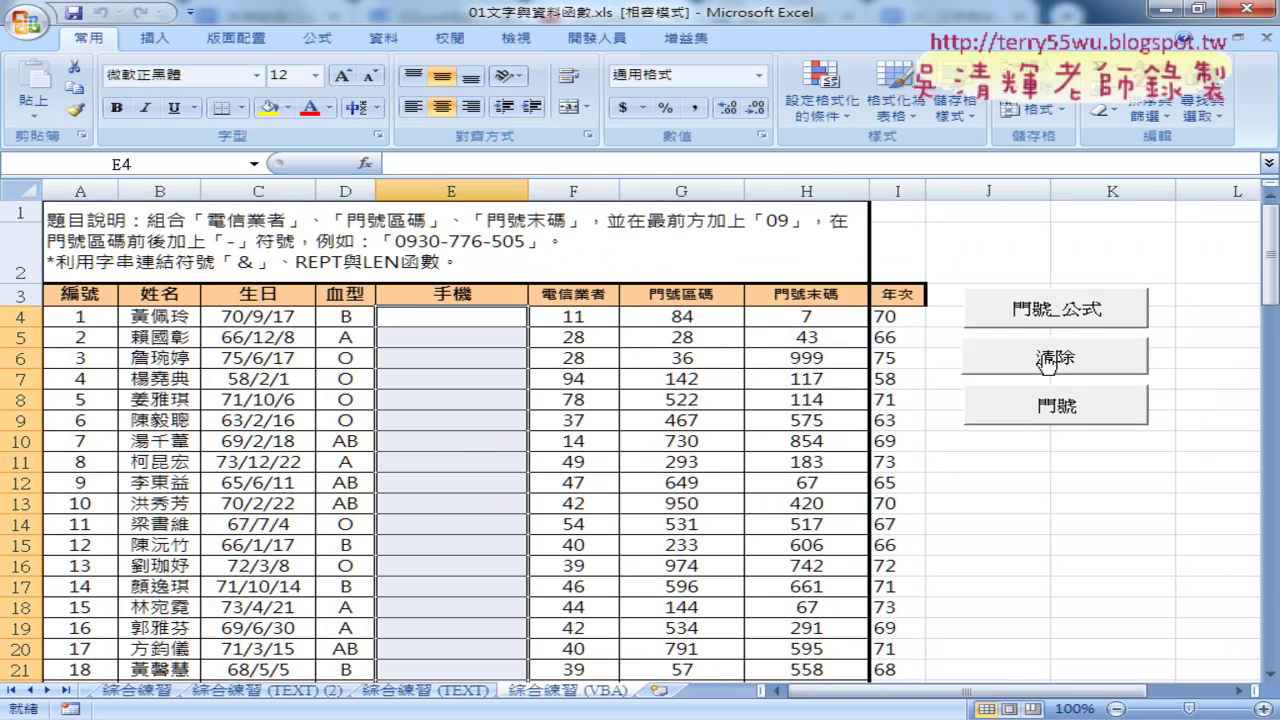
click(1066, 316)
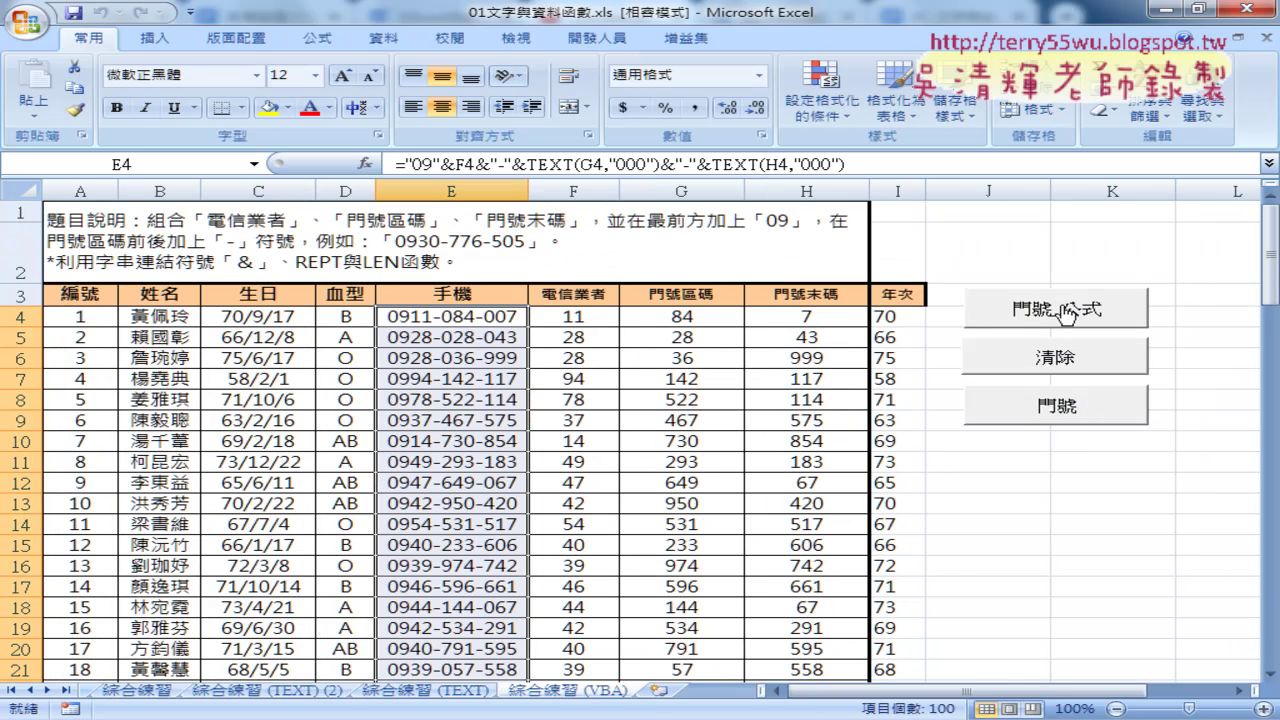
click(457, 316)
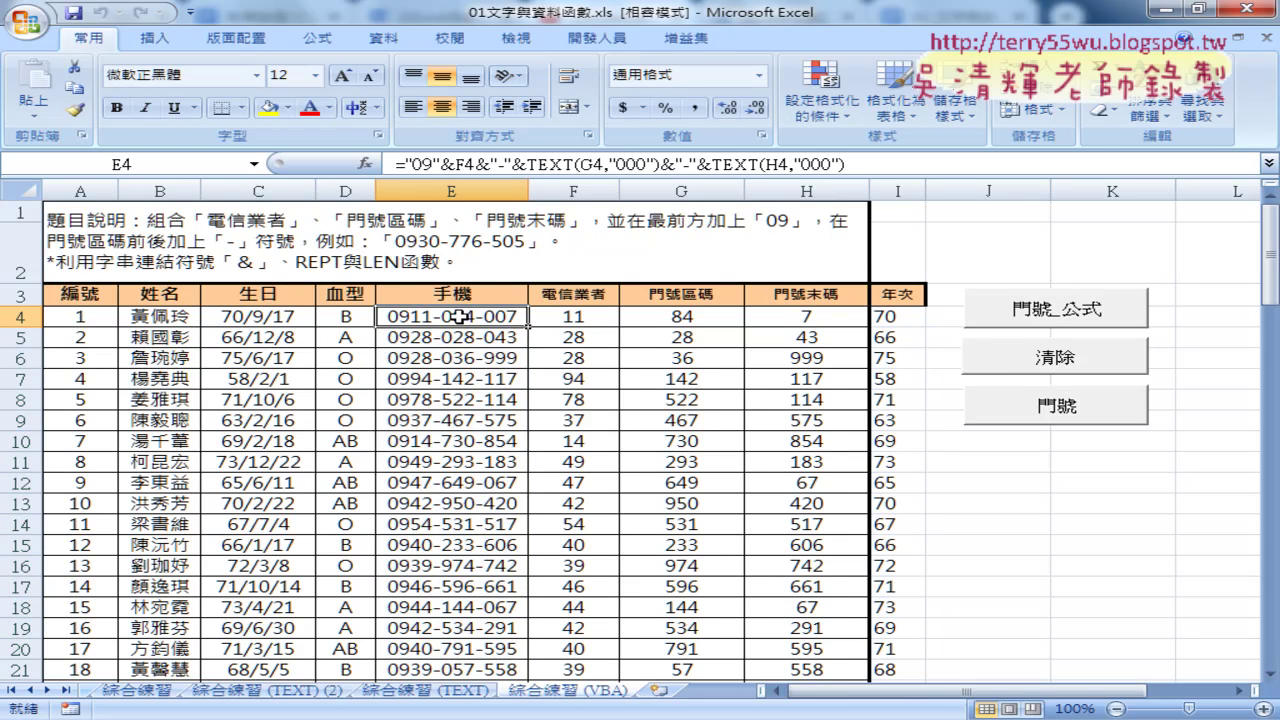
click(1083, 358)
click(1060, 310)
Open the 門號_公式 button's macro in the VBA editor and select its formula string
right_click(1040, 318)
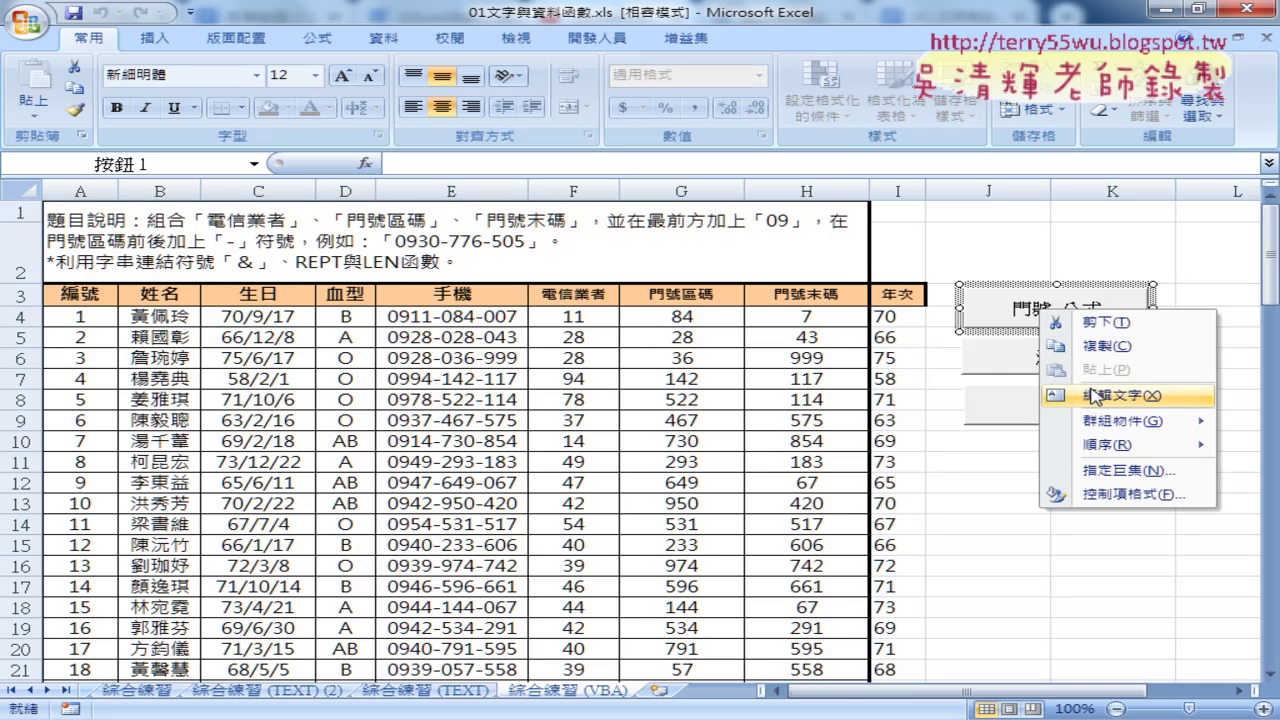
click(1112, 472)
click(1218, 347)
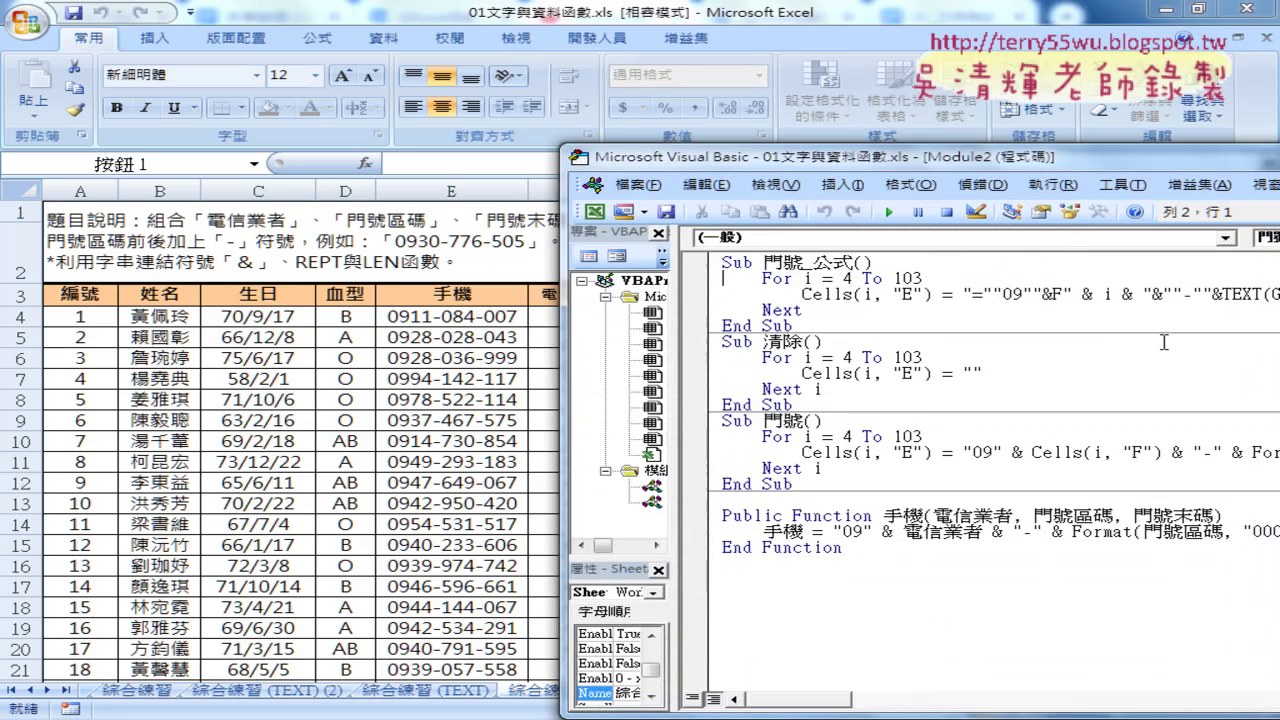
drag(849, 163, 457, 83)
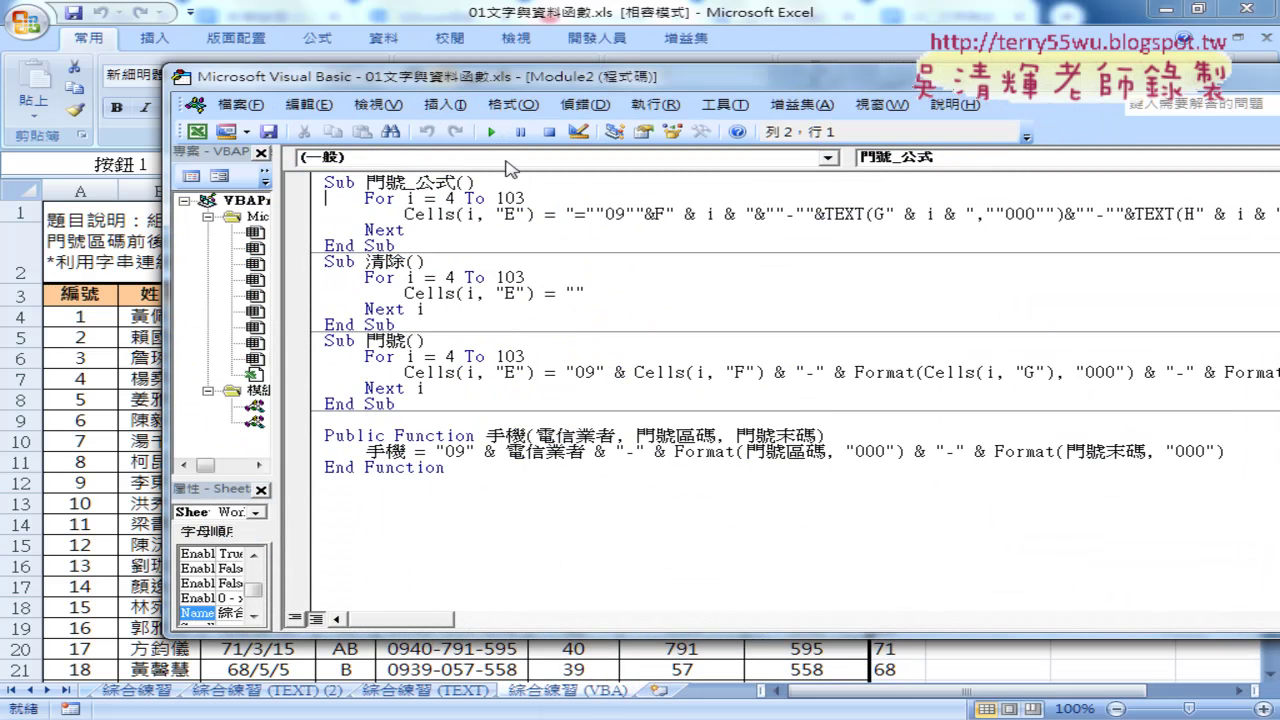
drag(307, 259, 246, 255)
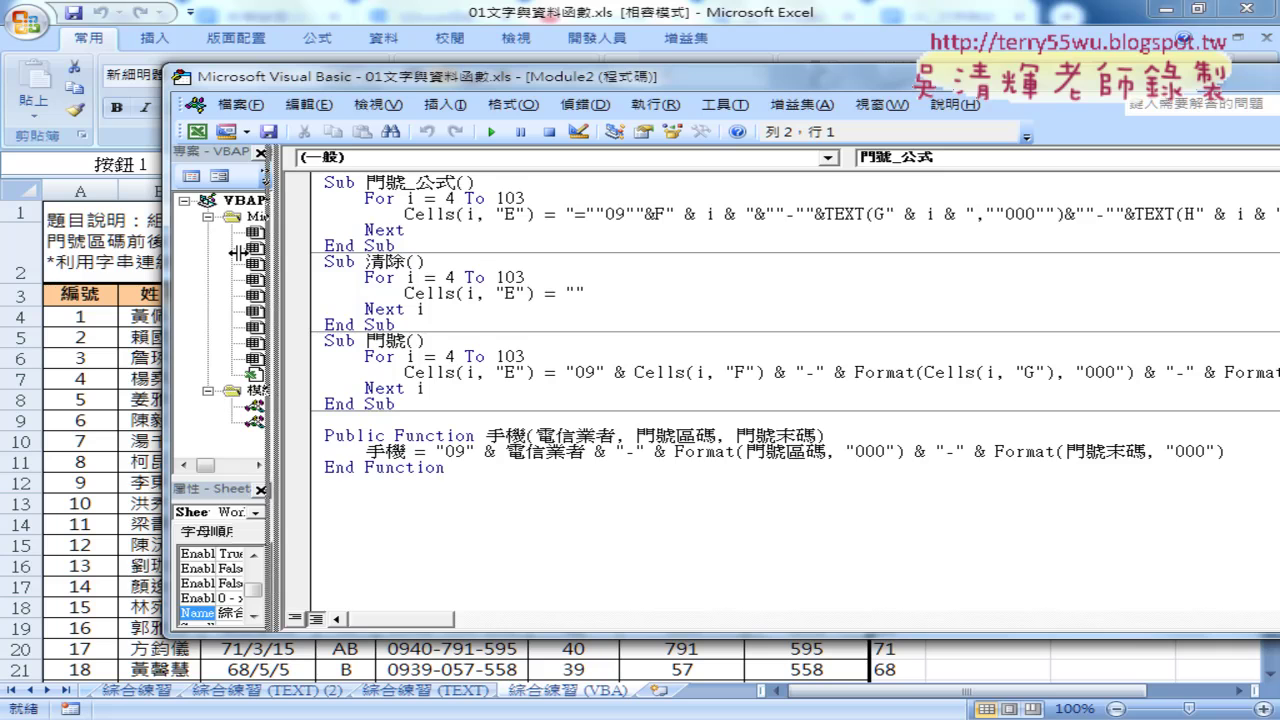
drag(413, 80, 233, 75)
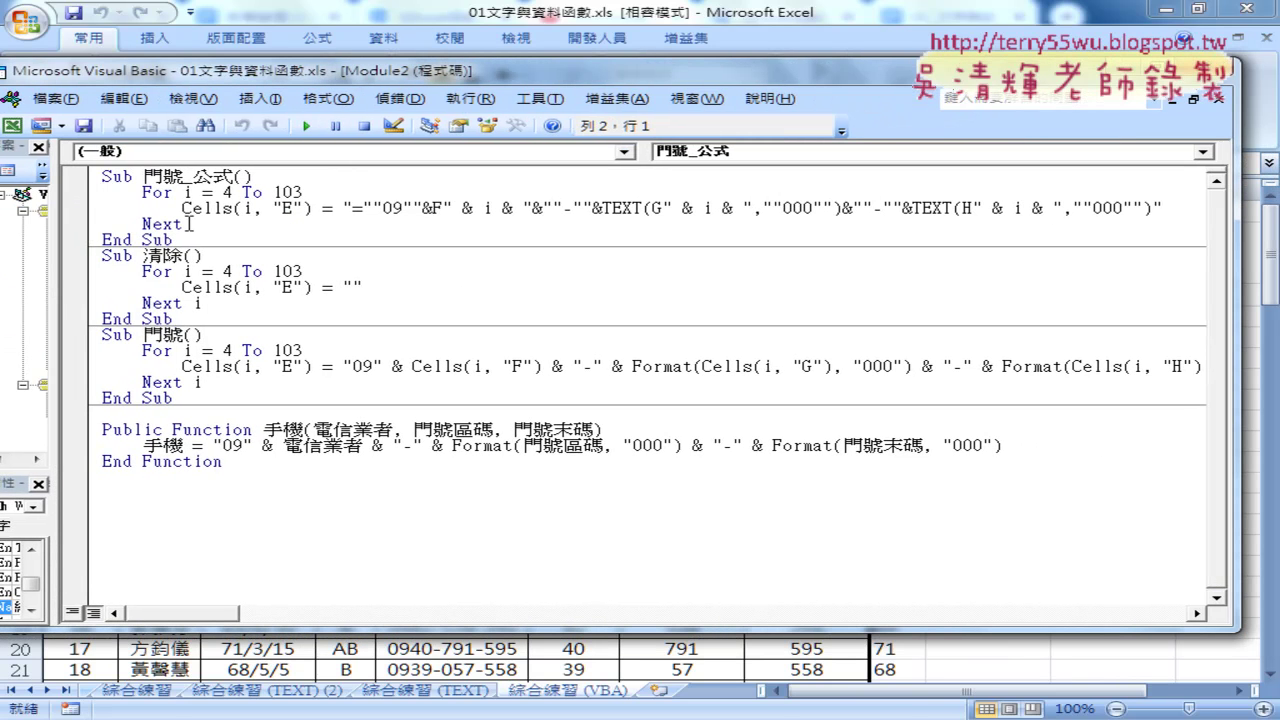
drag(354, 212, 468, 218)
drag(961, 224, 1137, 207)
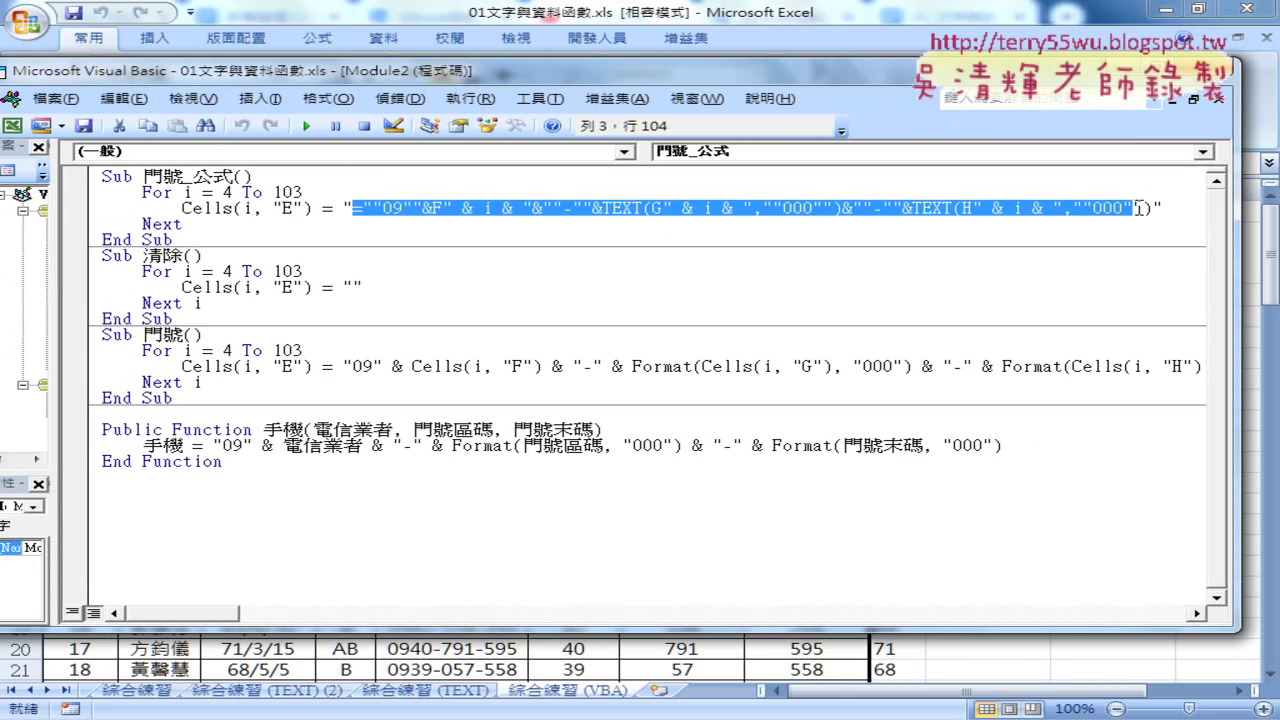
Fill the 綜合練習 (TEXT) sheet's 手機 column and select E4 to inspect its formula
click(447, 699)
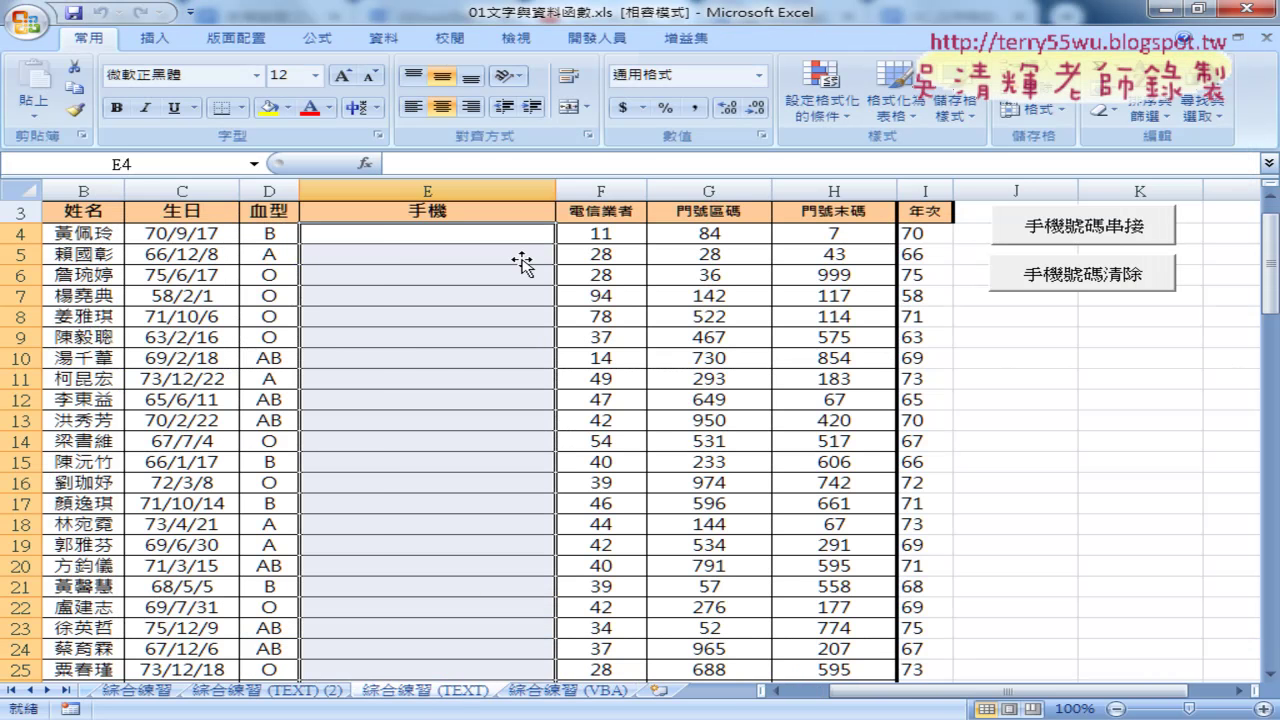
click(1084, 228)
click(485, 242)
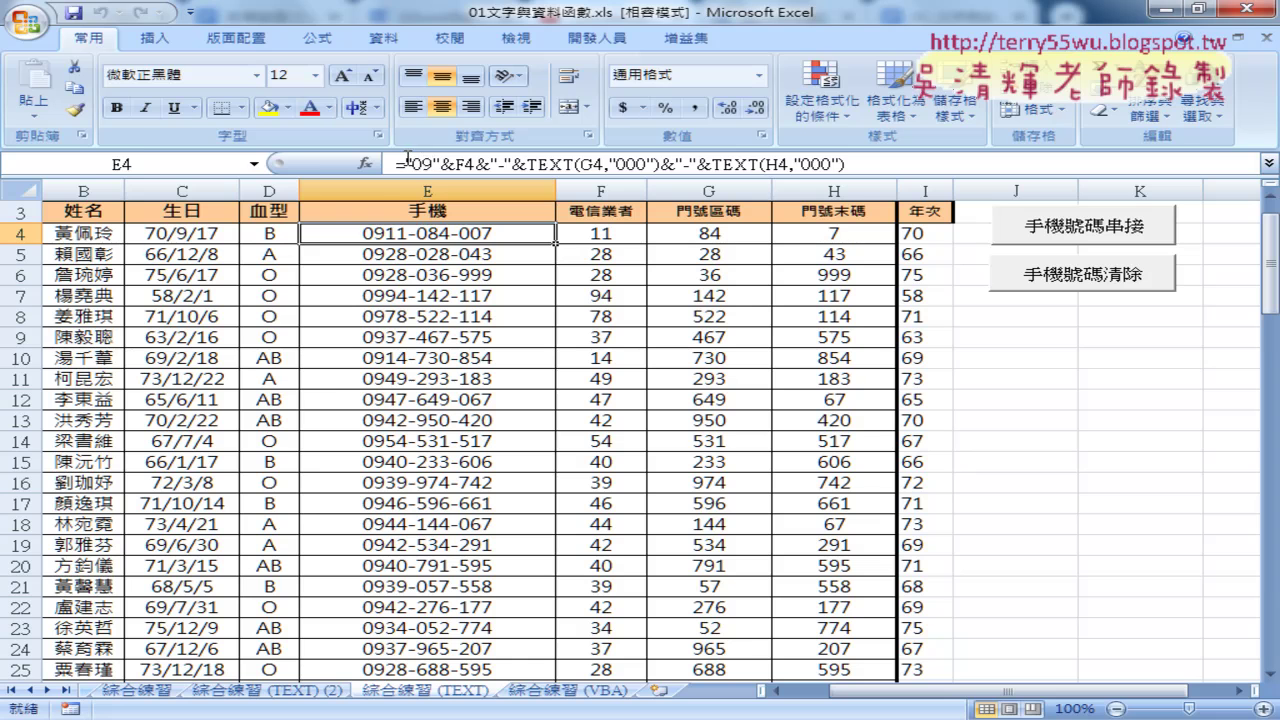
drag(397, 162, 885, 180)
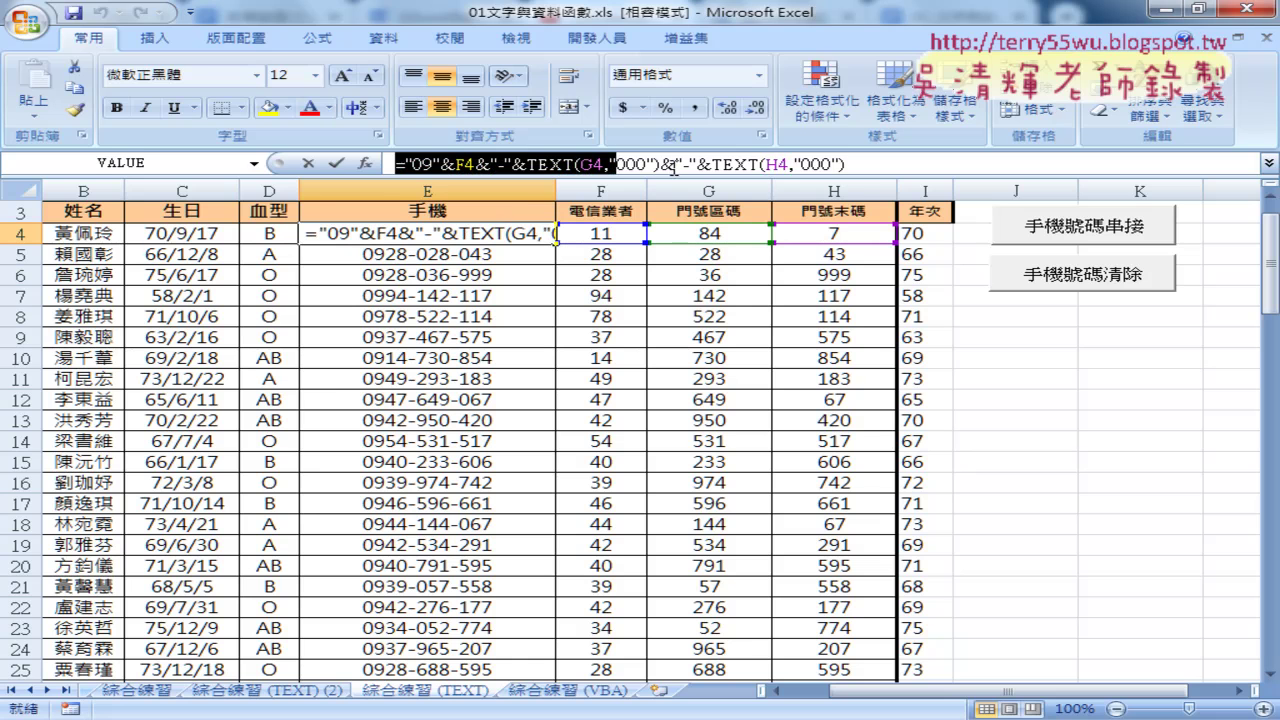
click(865, 172)
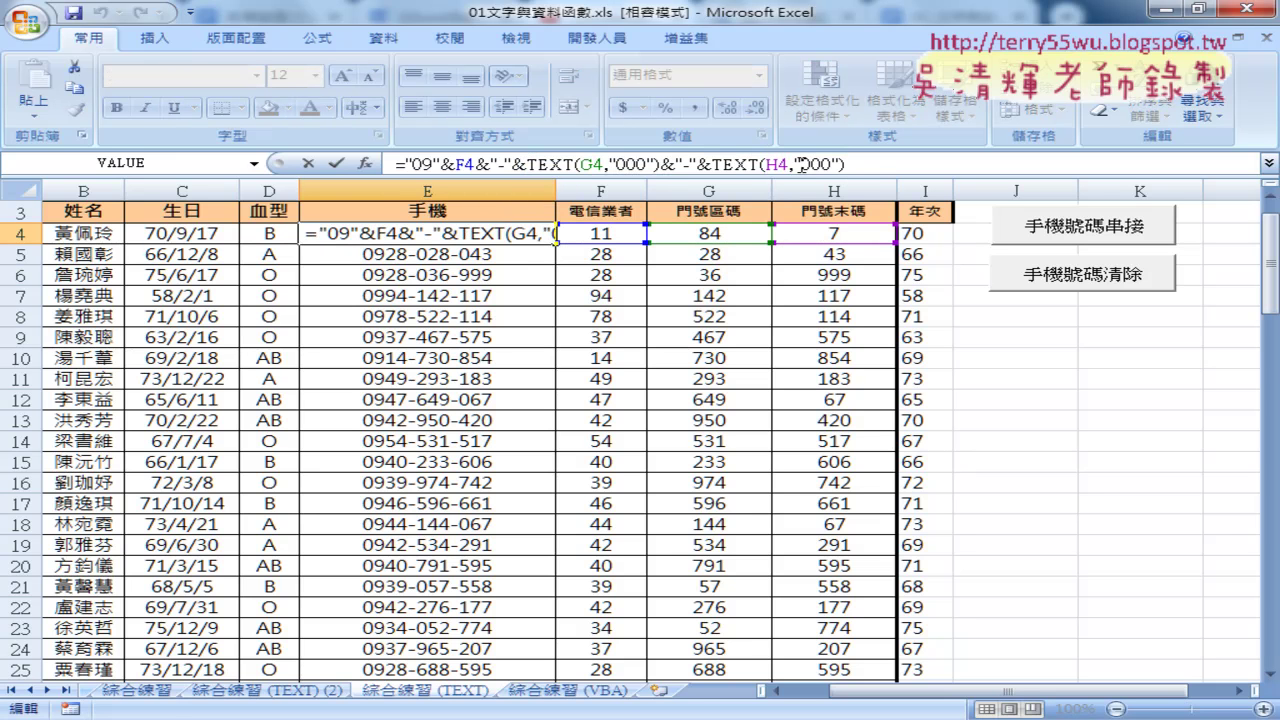
click(800, 164)
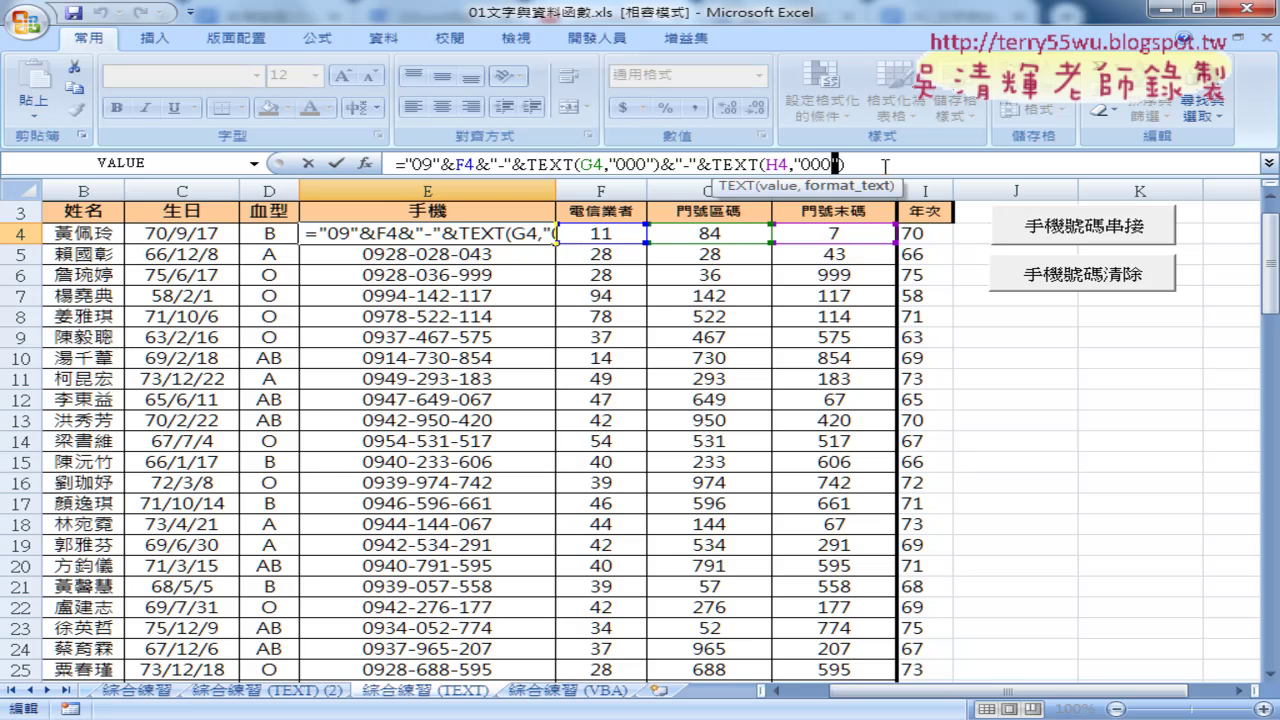
click(469, 164)
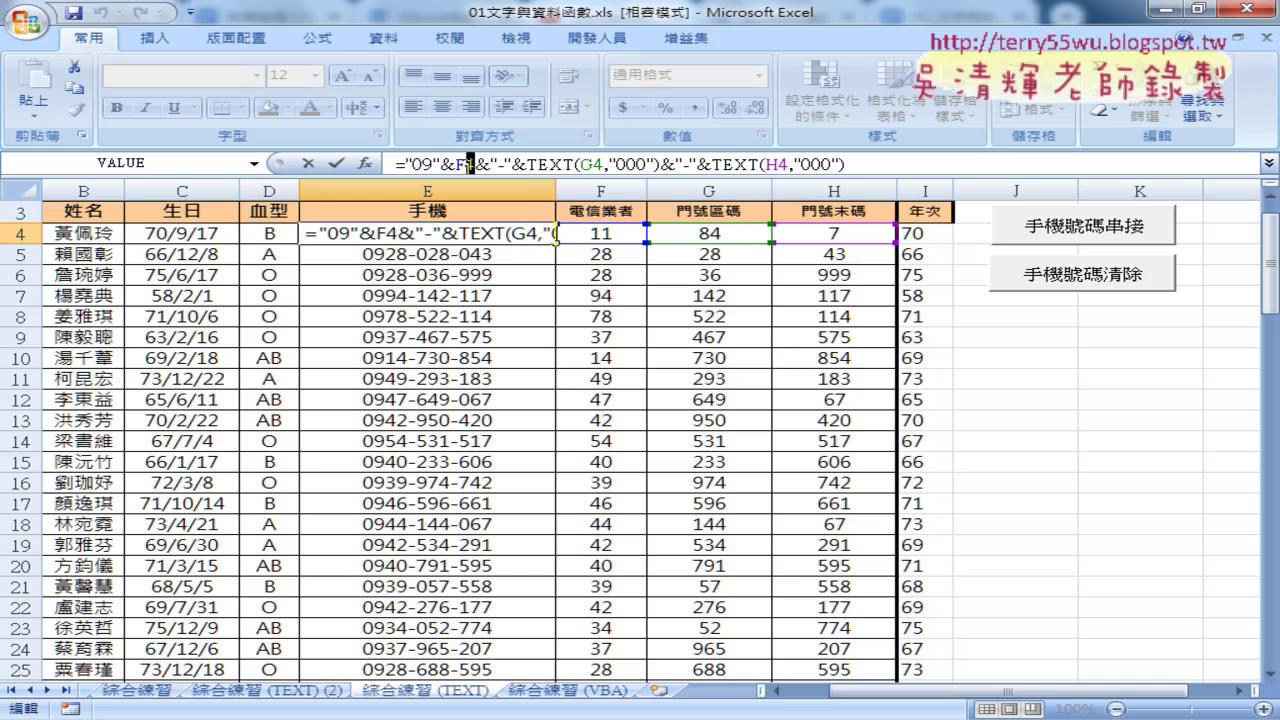
click(596, 163)
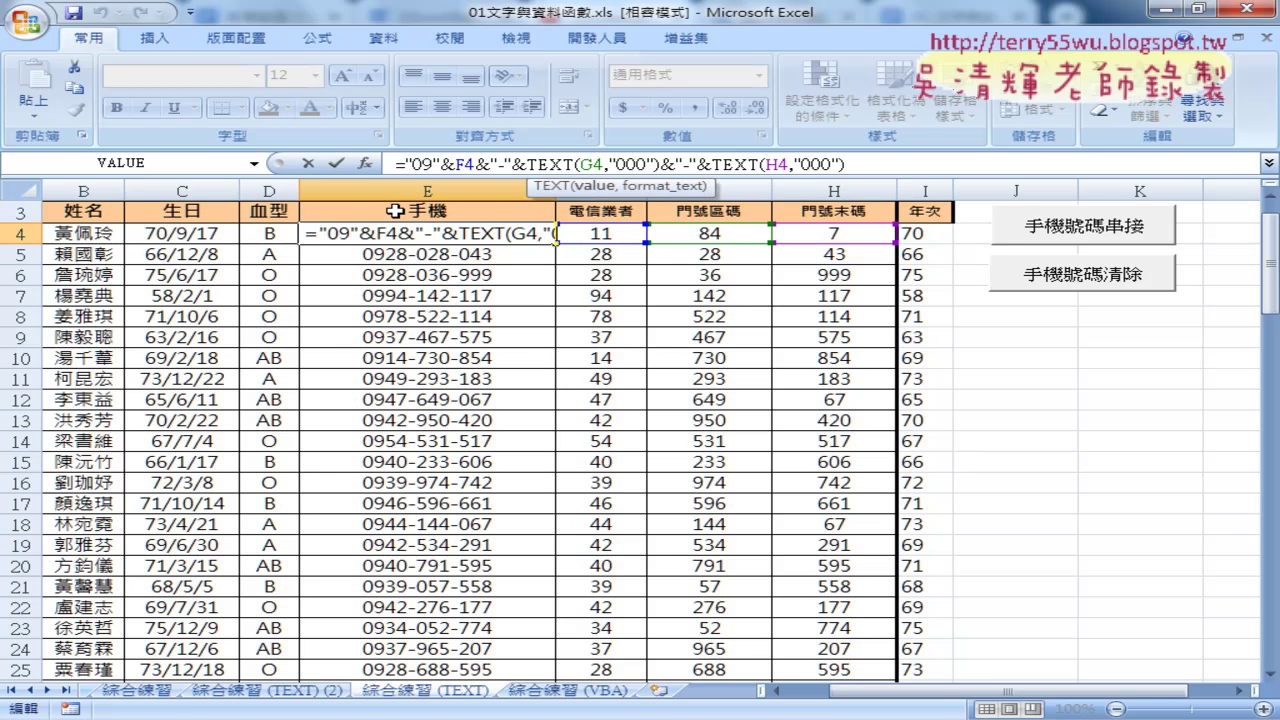
click(337, 163)
click(469, 164)
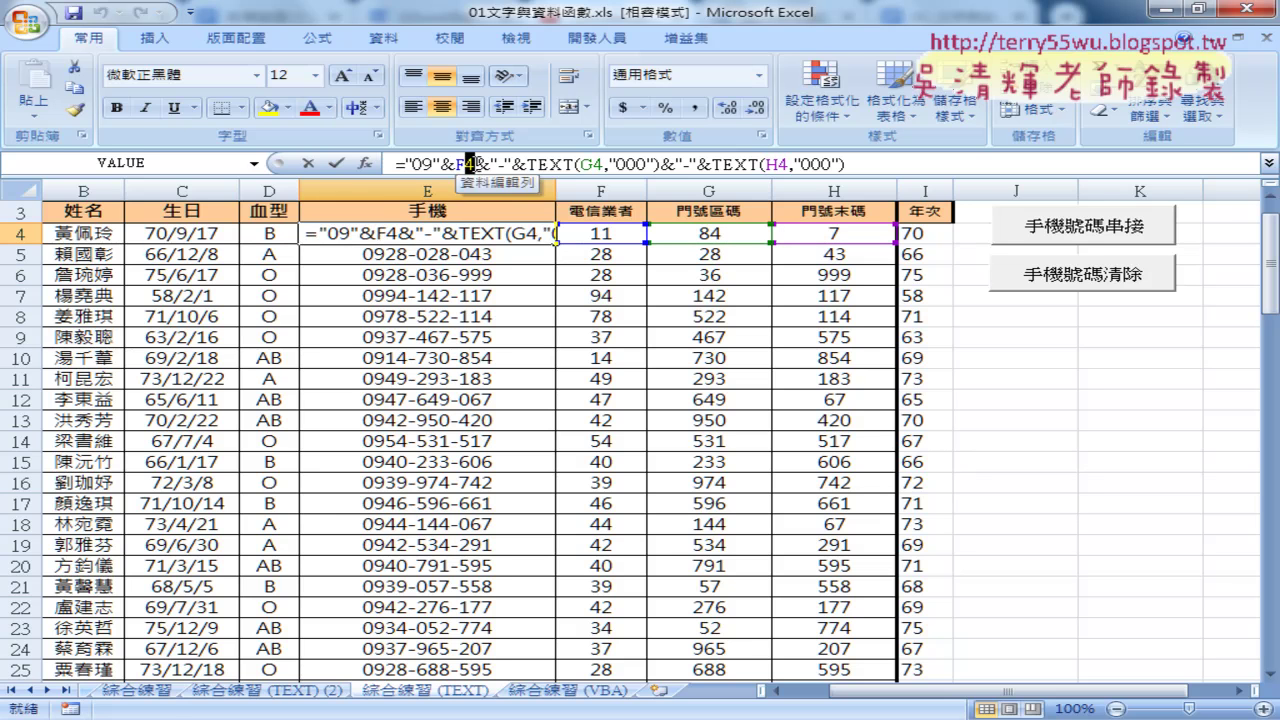
click(337, 163)
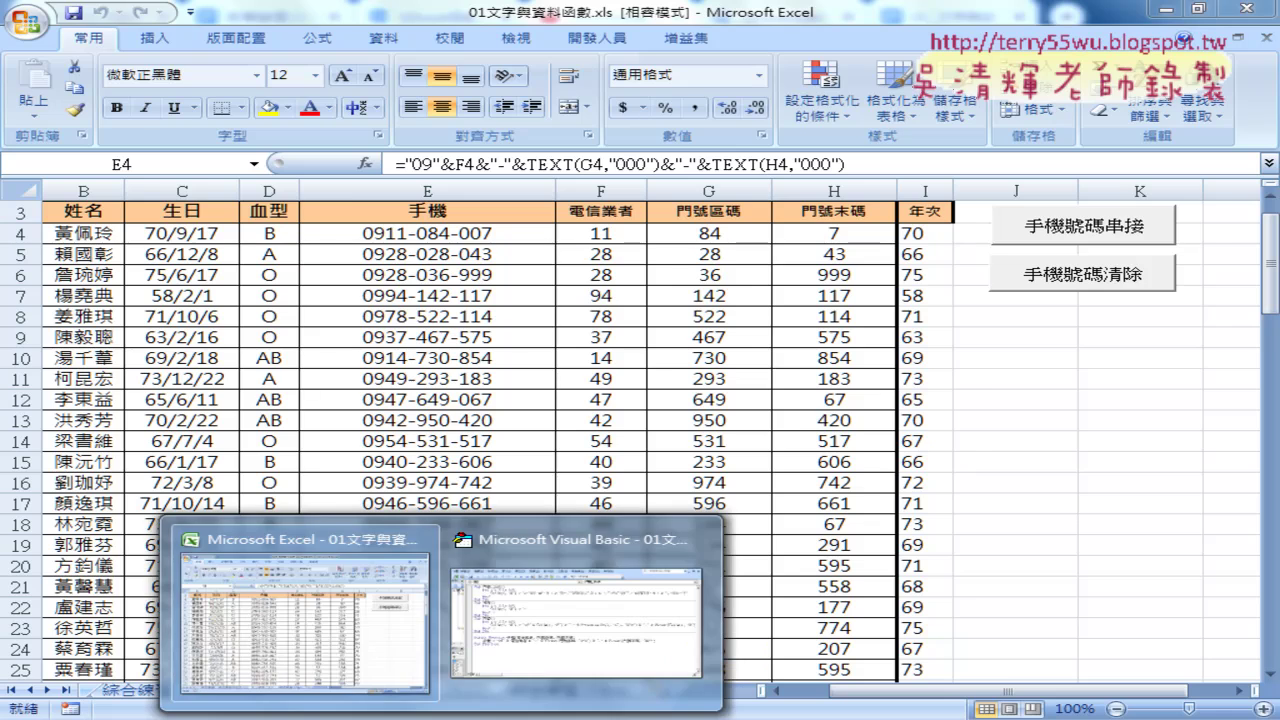
Highlight the row joining in 門號_公式, the empty string in 清除, and 門號's 09 prefix
click(571, 640)
click(597, 289)
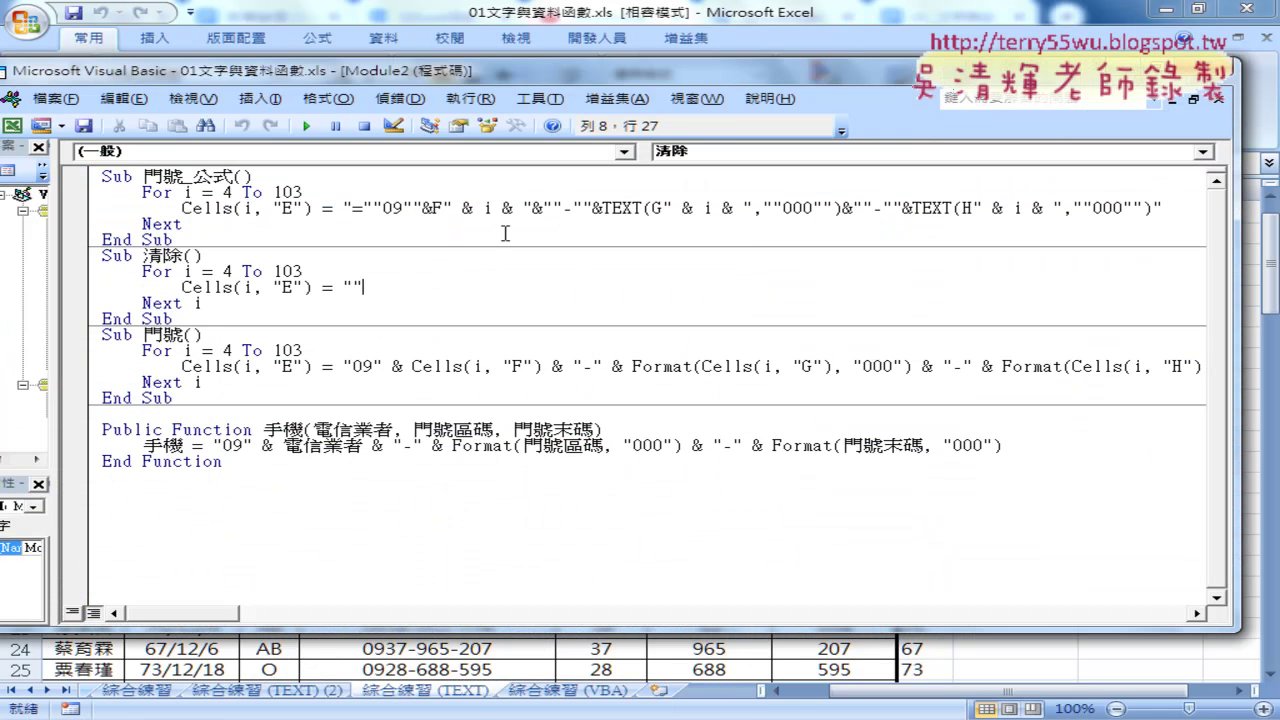
drag(443, 210, 537, 208)
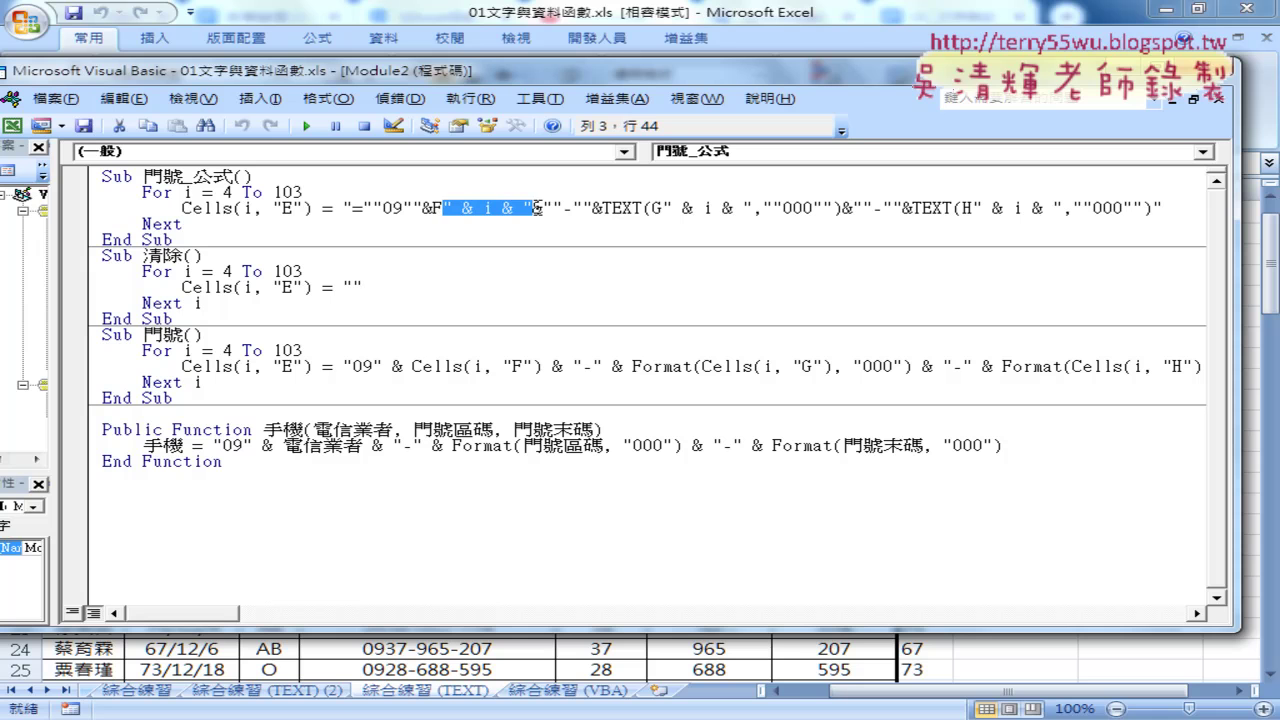
drag(390, 292, 344, 292)
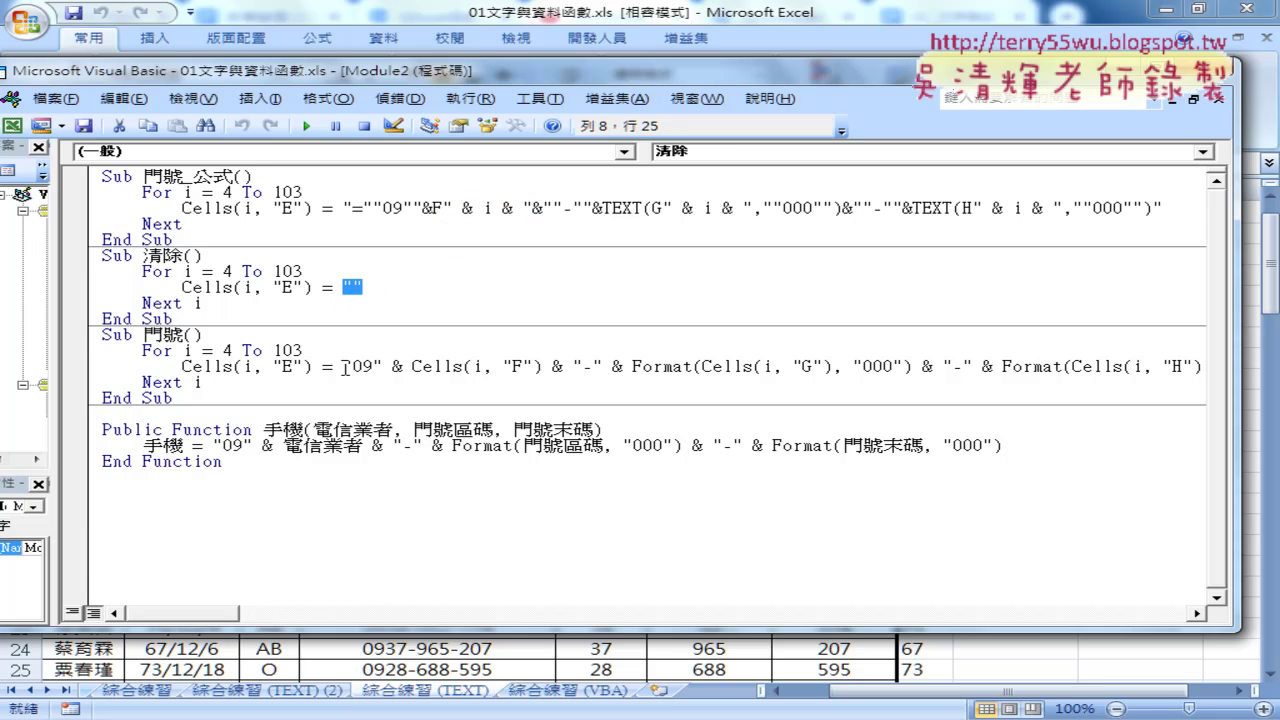
drag(344, 368, 533, 366)
click(444, 367)
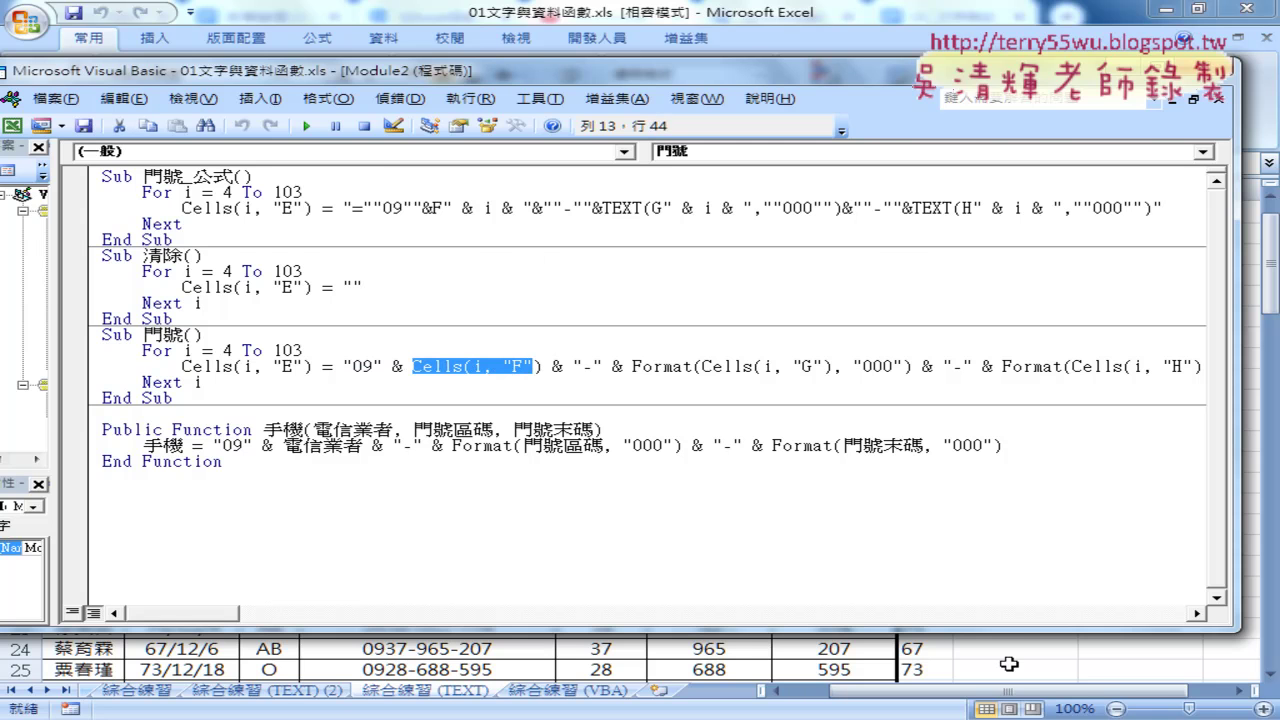
click(1008, 663)
On the 綜合練習 (VBA) sheet, clear and refill the 手機 column with 門號, then check E4
click(575, 690)
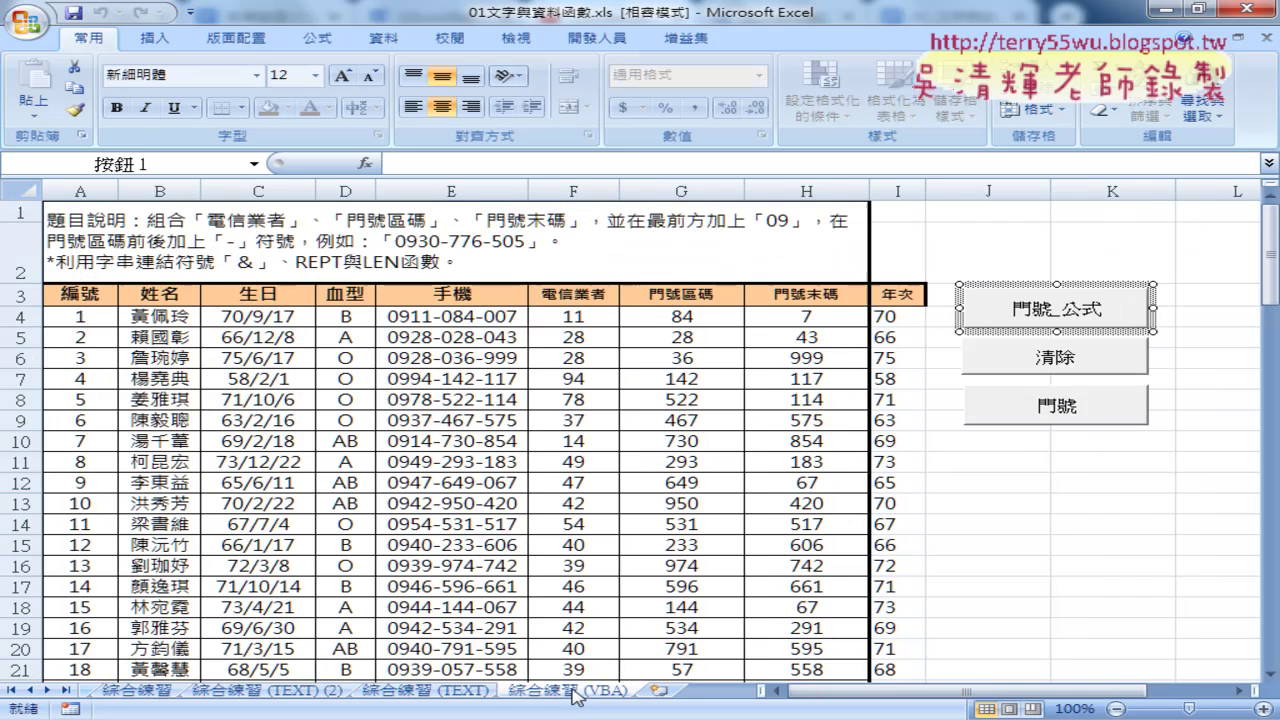
click(1050, 376)
click(1050, 416)
click(476, 318)
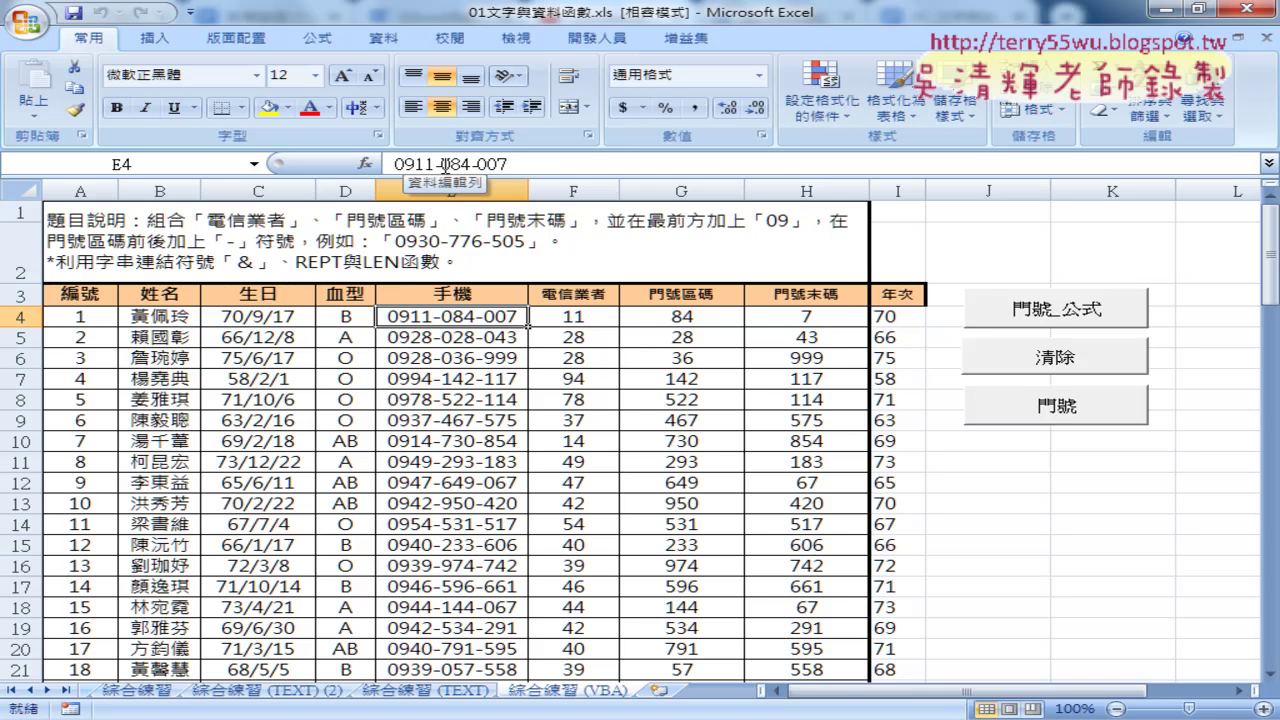
Compare with the 門號_公式 formula version, then clear and refill with plain 門號 values
click(1045, 318)
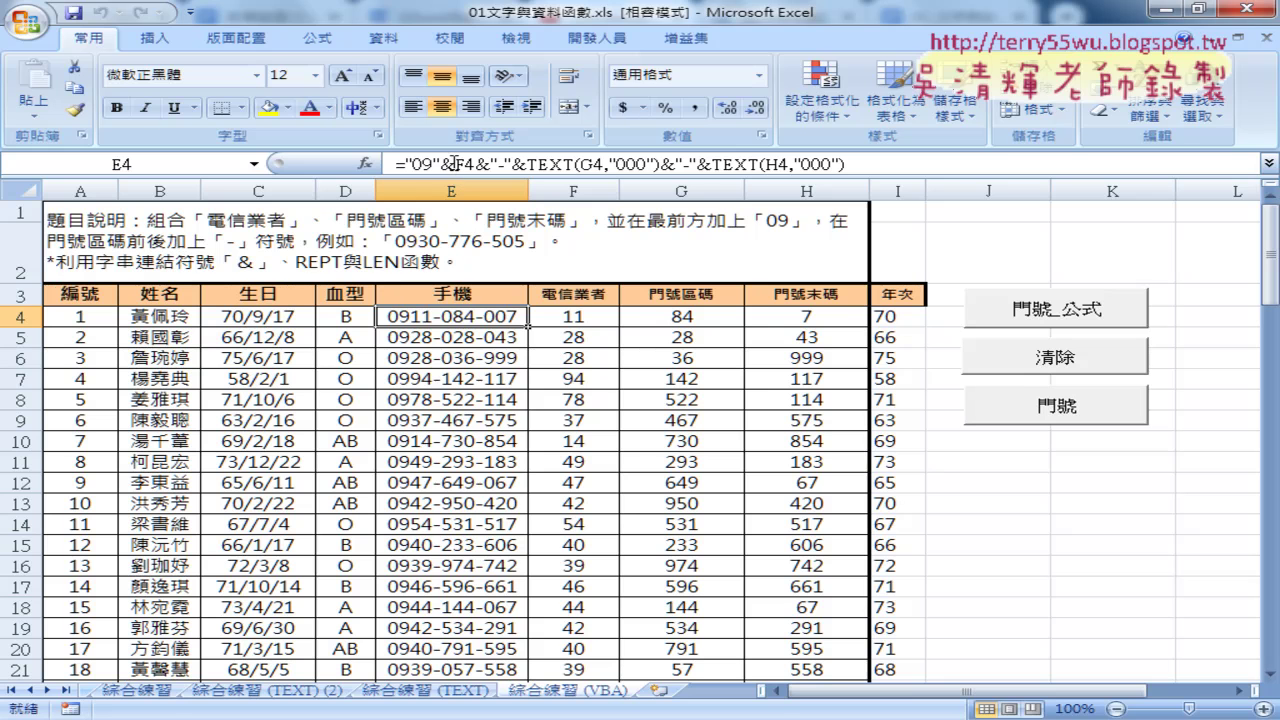
click(1043, 362)
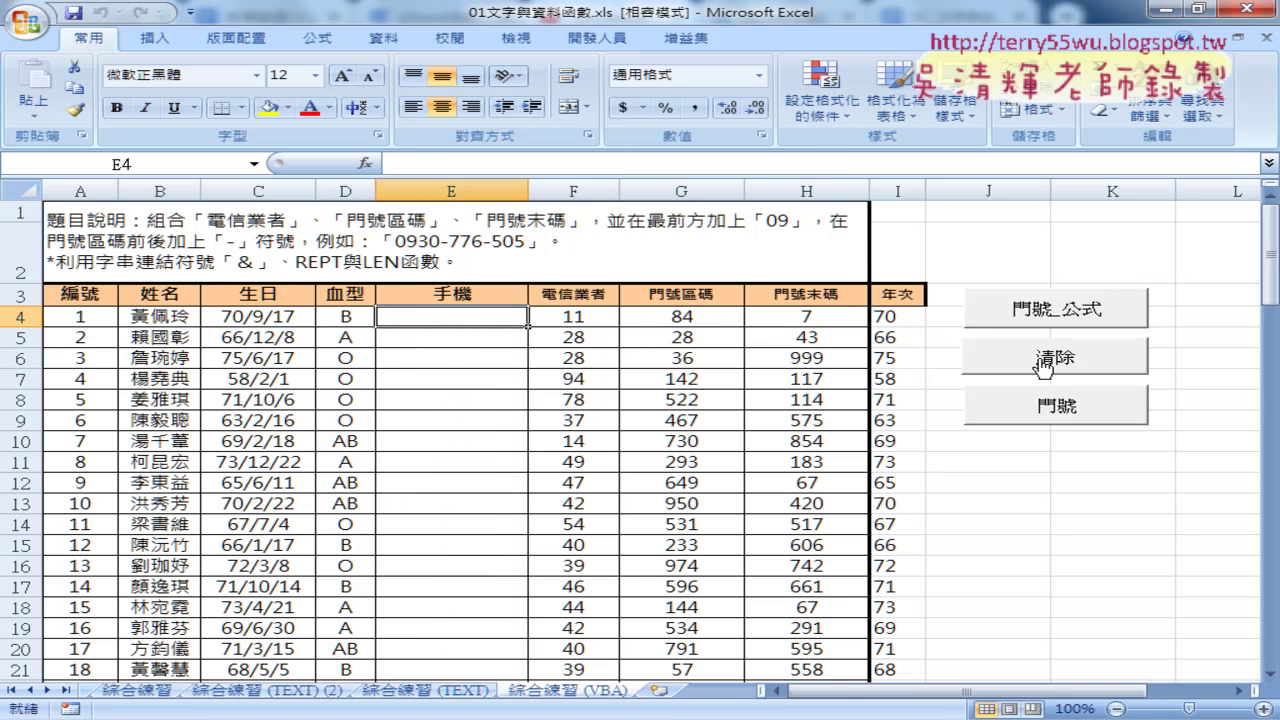
click(1040, 412)
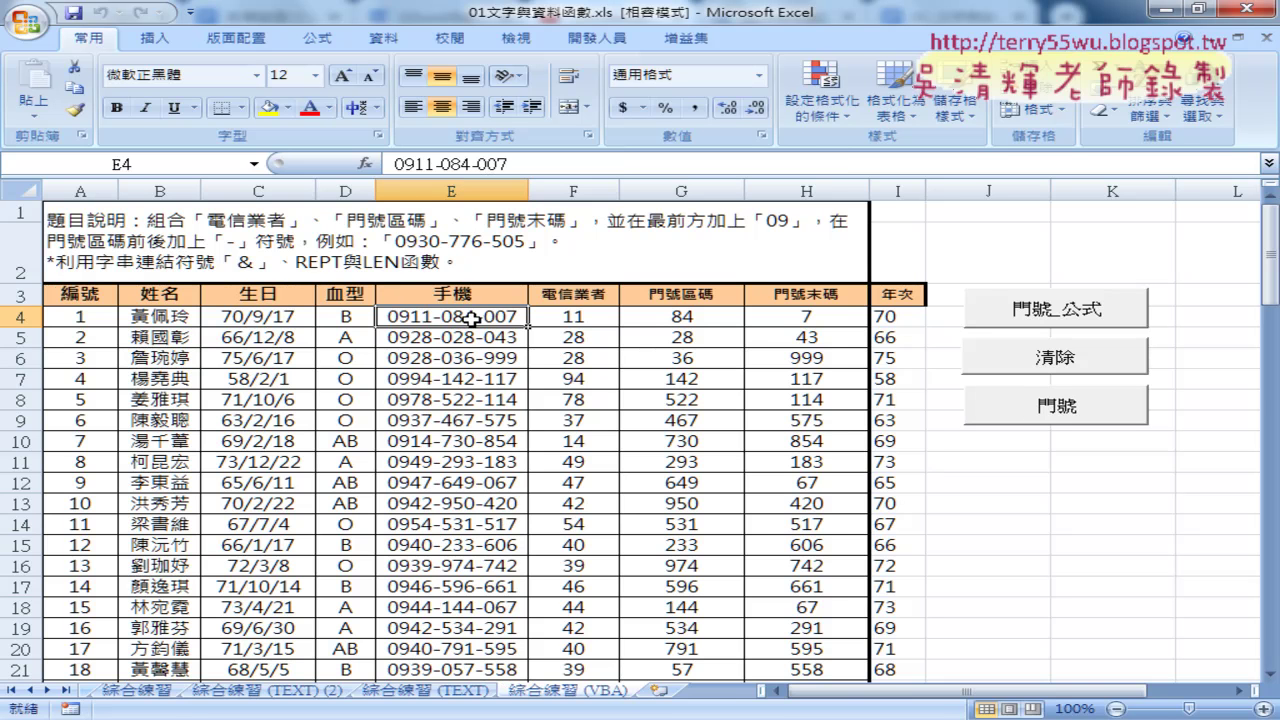
Open the Visual Basic editor and highlight the "09" prefix and Cells call in 門號
click(597, 38)
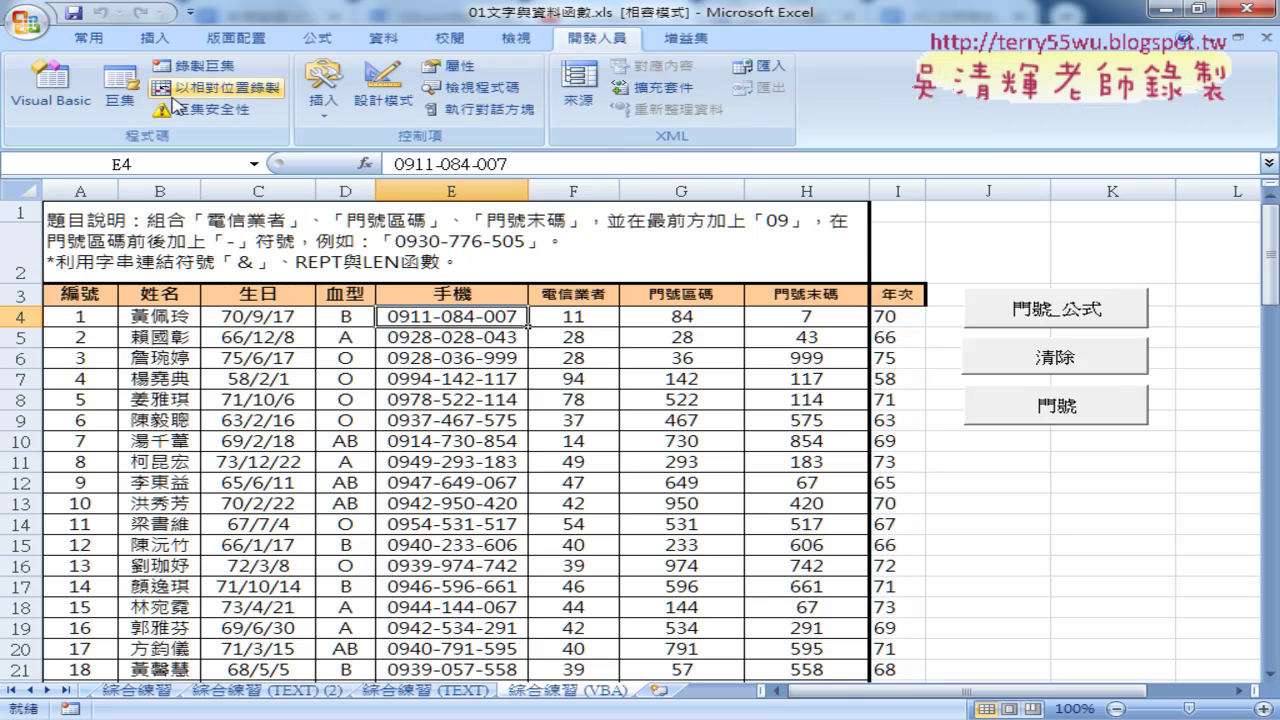
click(50, 85)
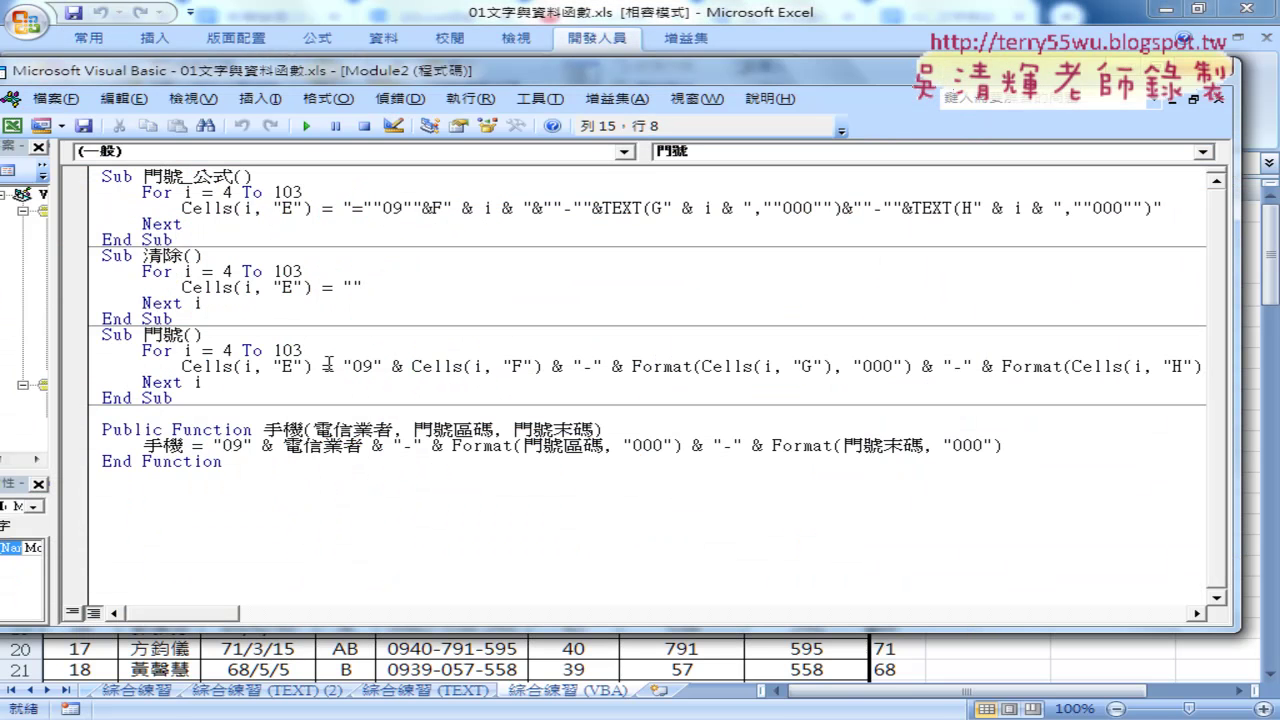
drag(342, 366, 381, 366)
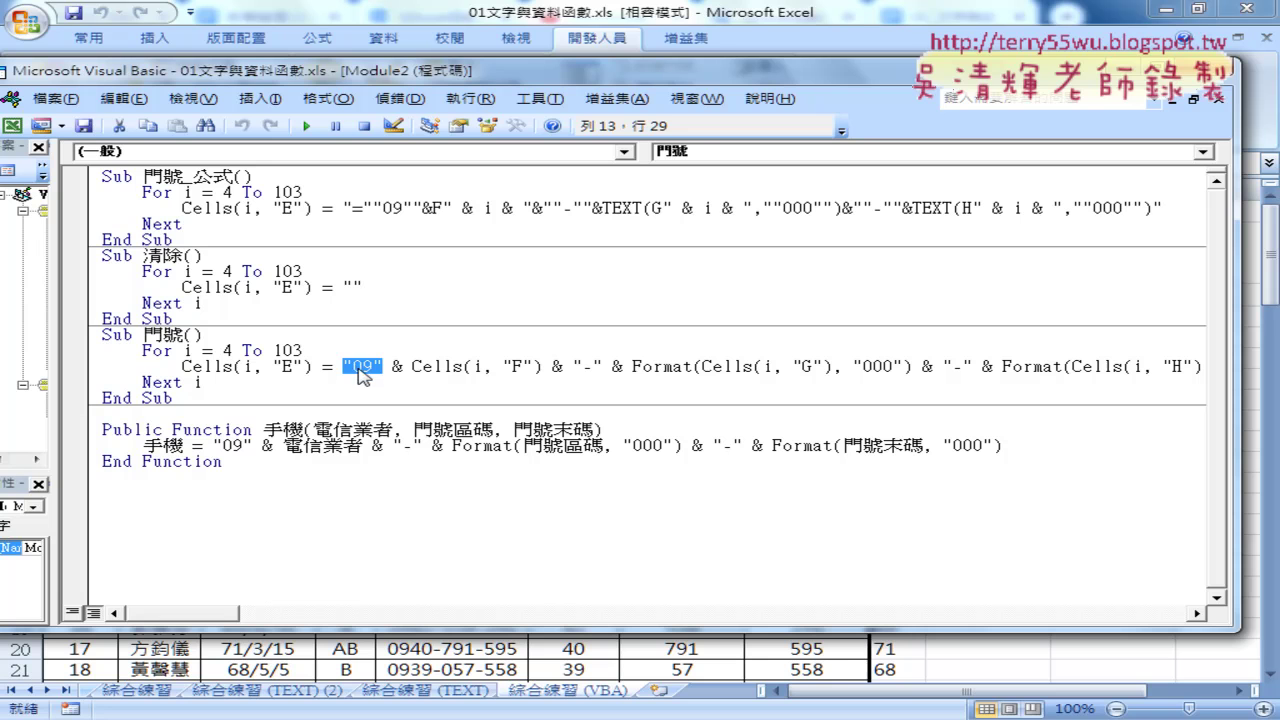
drag(406, 366, 461, 366)
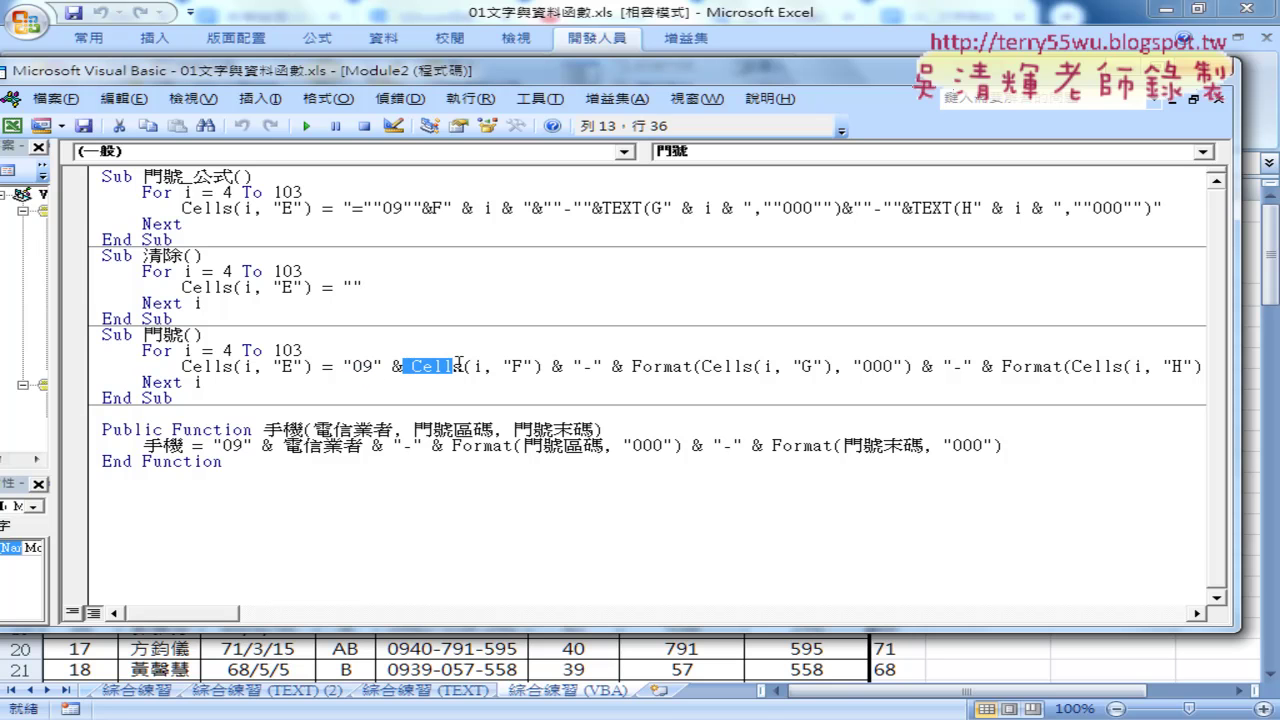
Shift the code window down to reveal sheet rows 3–4 and mark the "F" reference
drag(527, 78, 647, 297)
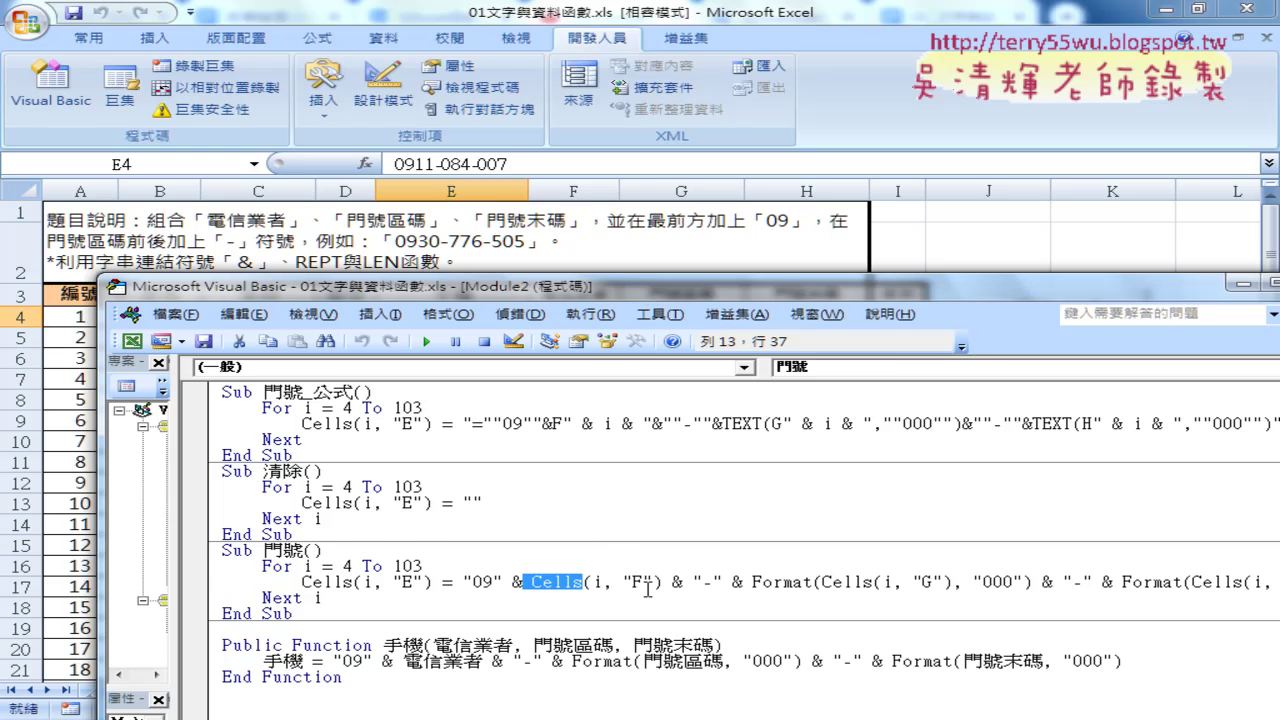
drag(650, 583, 633, 585)
drag(574, 288, 578, 346)
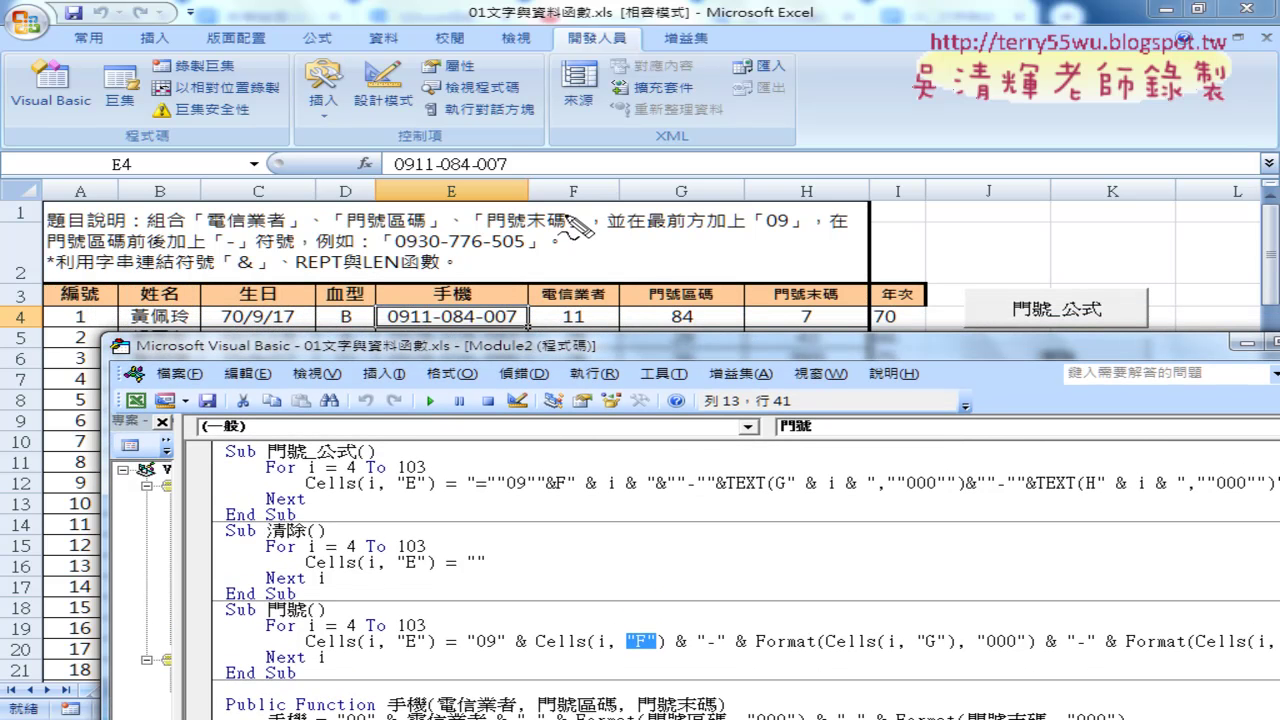
Annotate how F4's 11 and G4's 84 map to Cells(i,"F"), Cells(i,"G") and Format 000
mouse_move(528, 320)
mouse_down()
mouse_move(590, 385)
mouse_move(635, 630)
mouse_move(628, 612)
mouse_move(655, 603)
mouse_up()
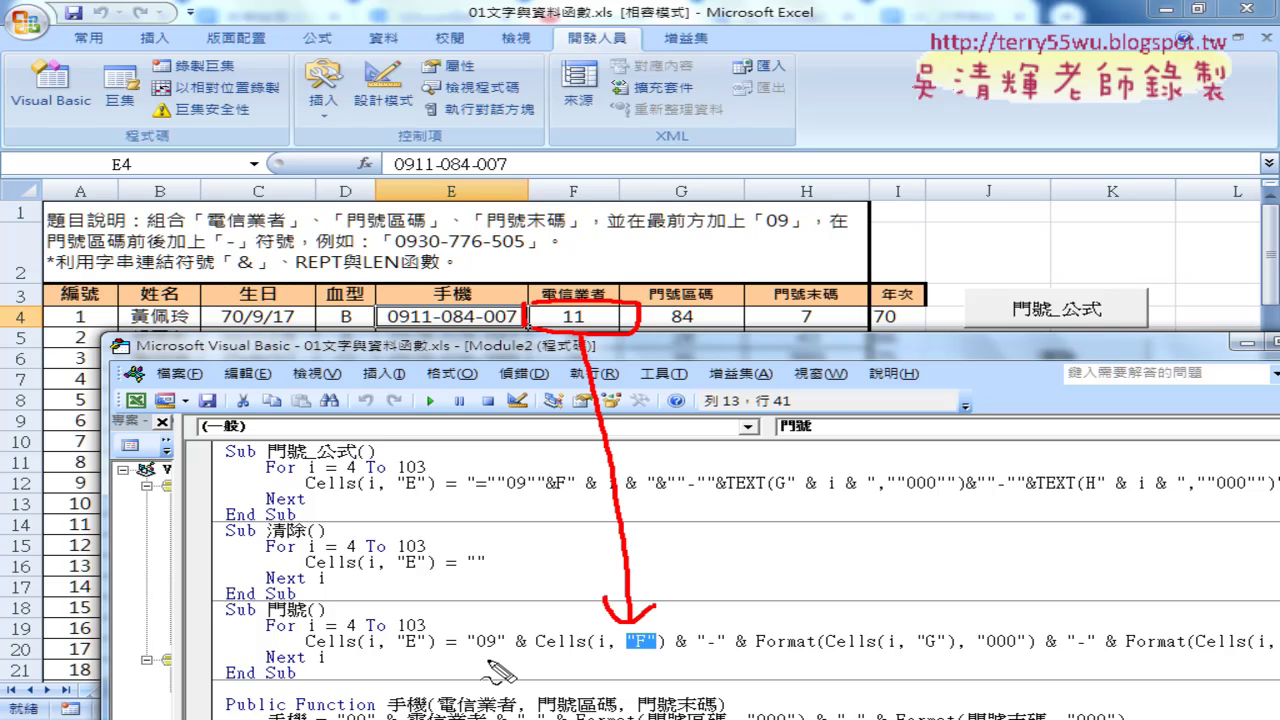
drag(472, 650, 655, 648)
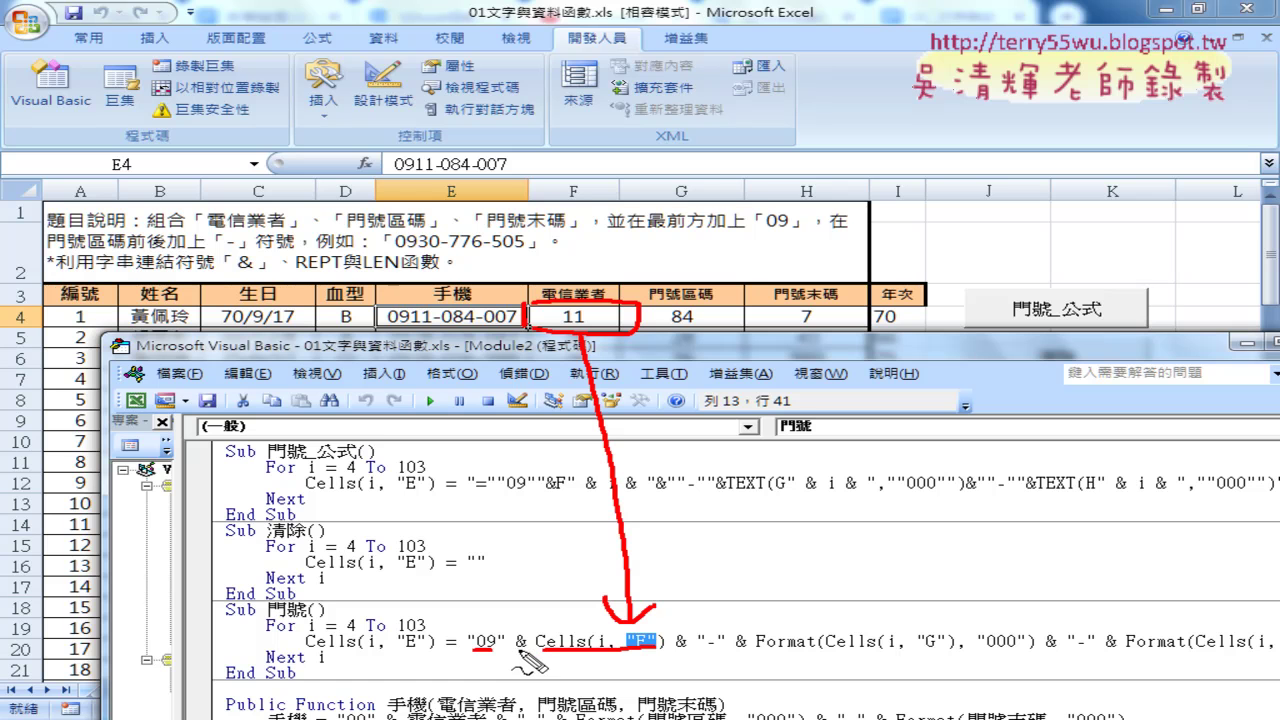
drag(534, 650, 494, 649)
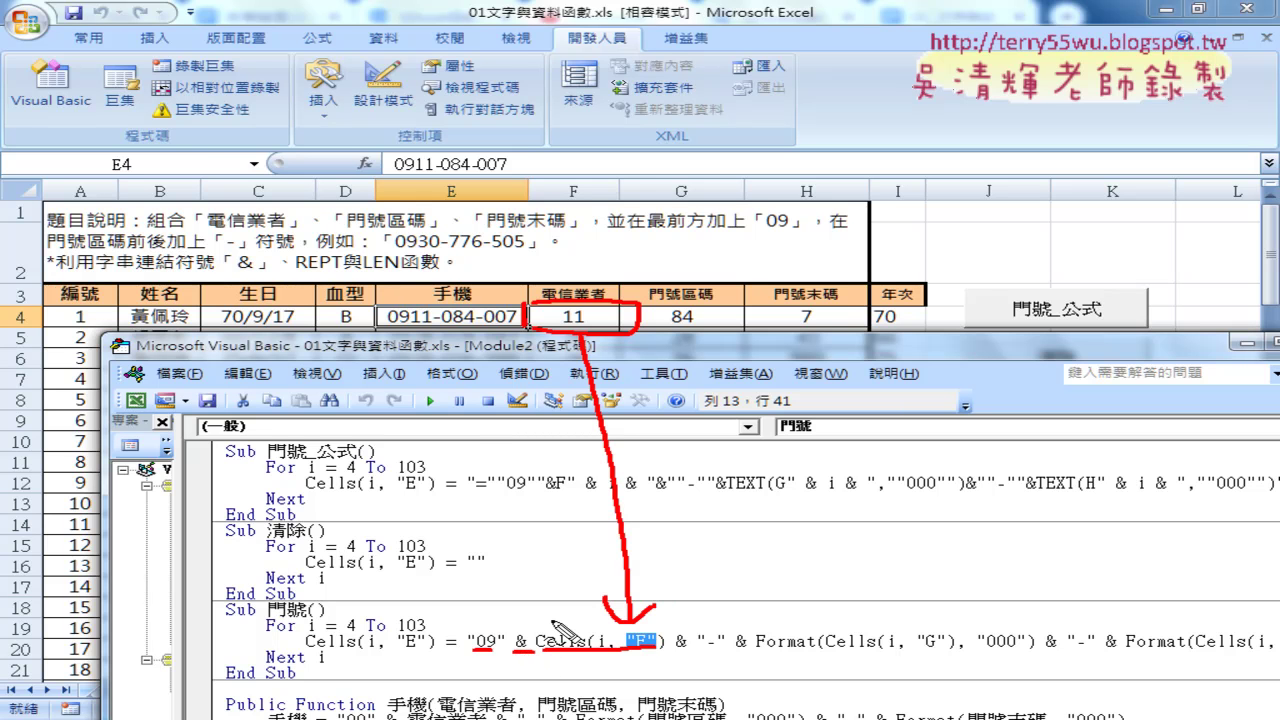
drag(678, 619, 701, 620)
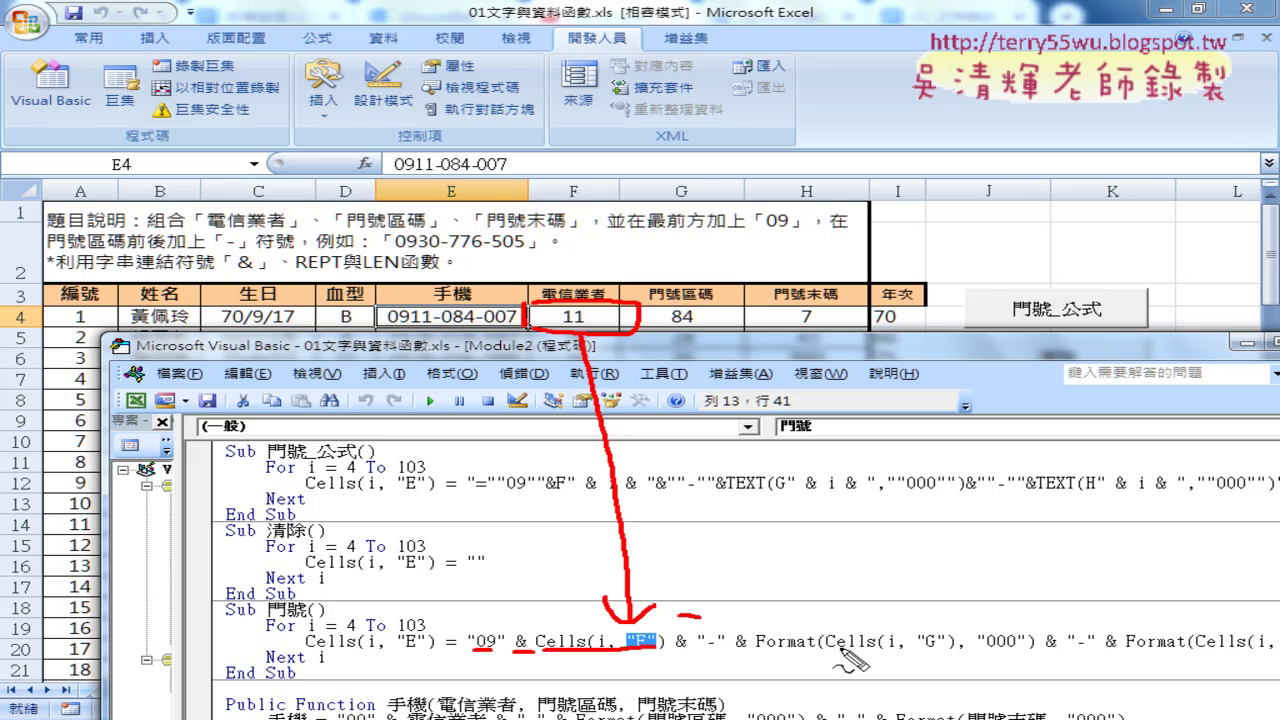
drag(835, 649, 960, 650)
mouse_move(690, 330)
mouse_down()
mouse_move(662, 322)
mouse_move(710, 328)
mouse_move(875, 600)
mouse_move(865, 620)
mouse_move(900, 603)
mouse_up()
drag(805, 654, 757, 656)
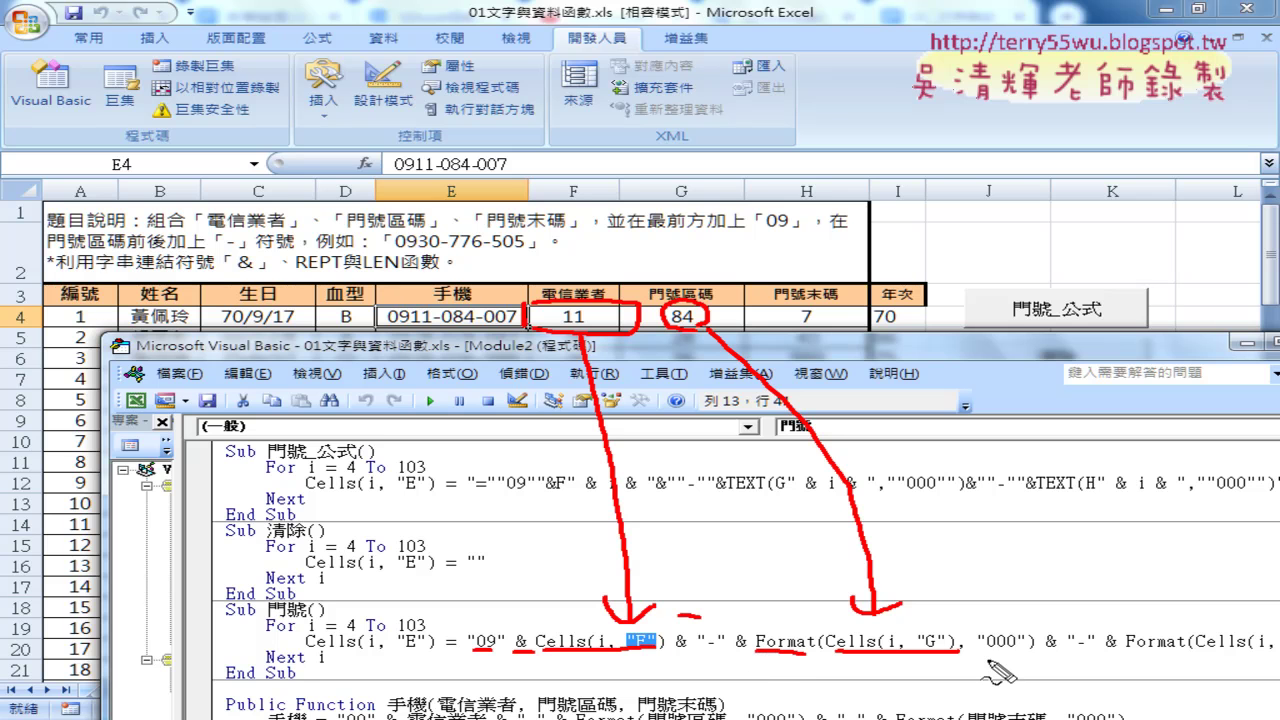
drag(1030, 648, 980, 652)
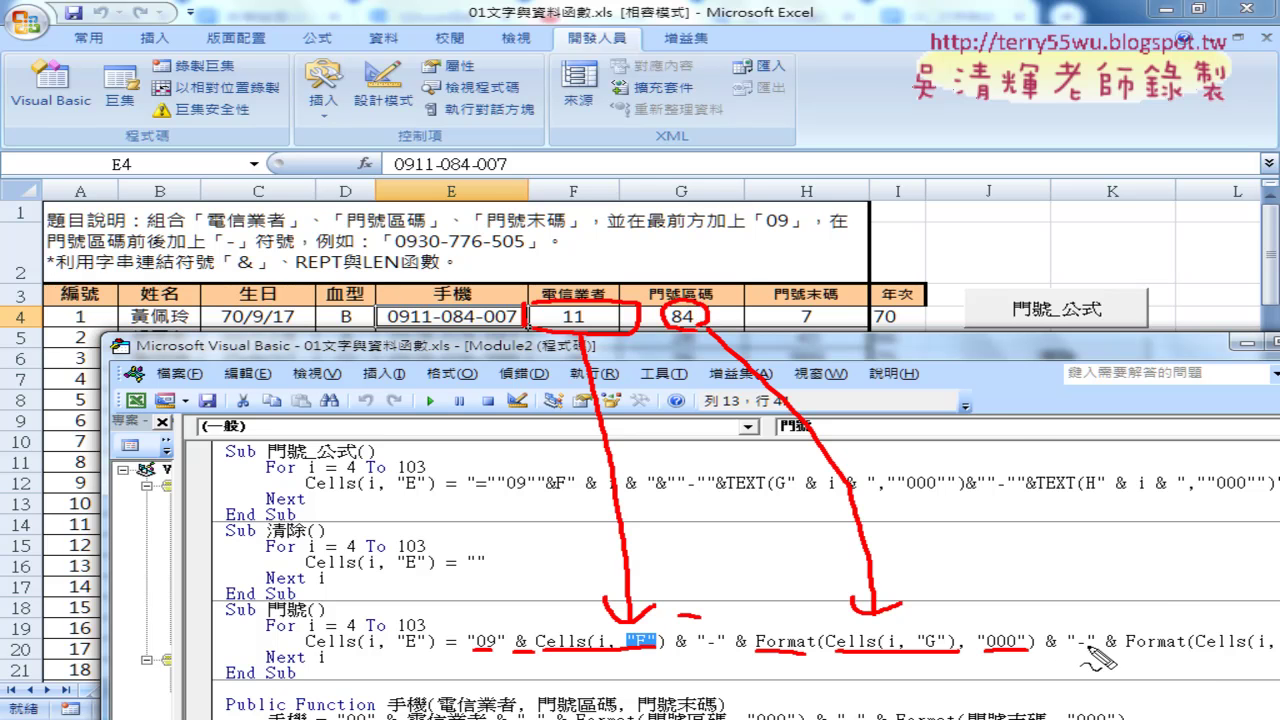
Link H4's 7 and E4's result to the For i = 4 loop, then erase the ink
mouse_move(818, 306)
mouse_down()
mouse_move(1150, 537)
mouse_move(1237, 620)
mouse_up()
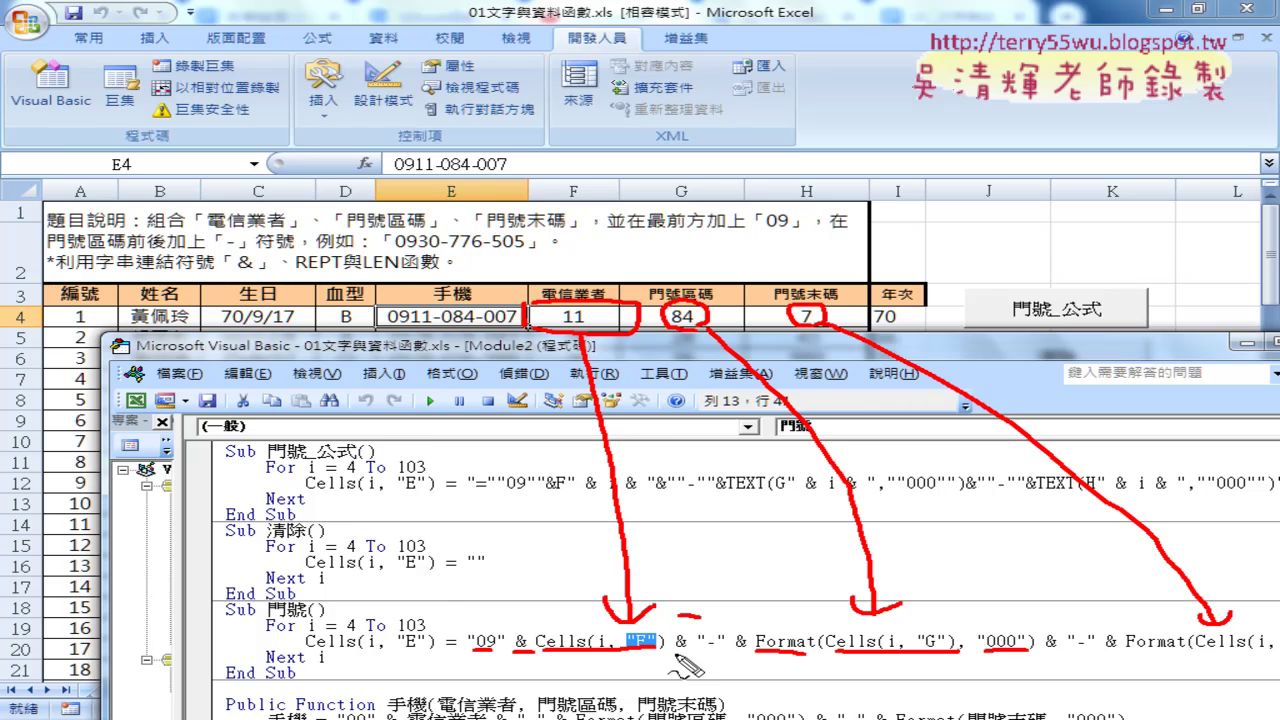
mouse_move(756, 612)
mouse_down()
mouse_move(632, 574)
mouse_move(462, 598)
mouse_move(400, 622)
mouse_move(432, 620)
mouse_up()
mouse_move(512, 346)
mouse_down()
mouse_move(392, 352)
mouse_move(476, 308)
mouse_move(522, 326)
mouse_up()
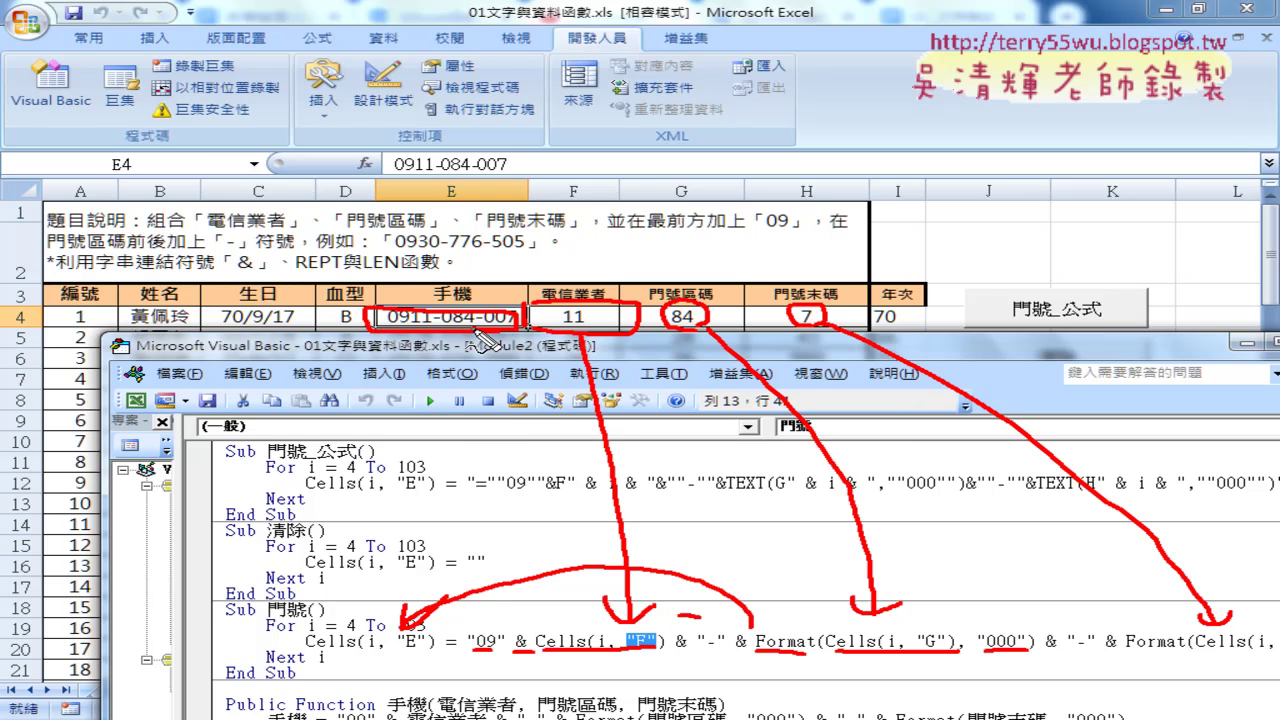
drag(272, 636, 408, 630)
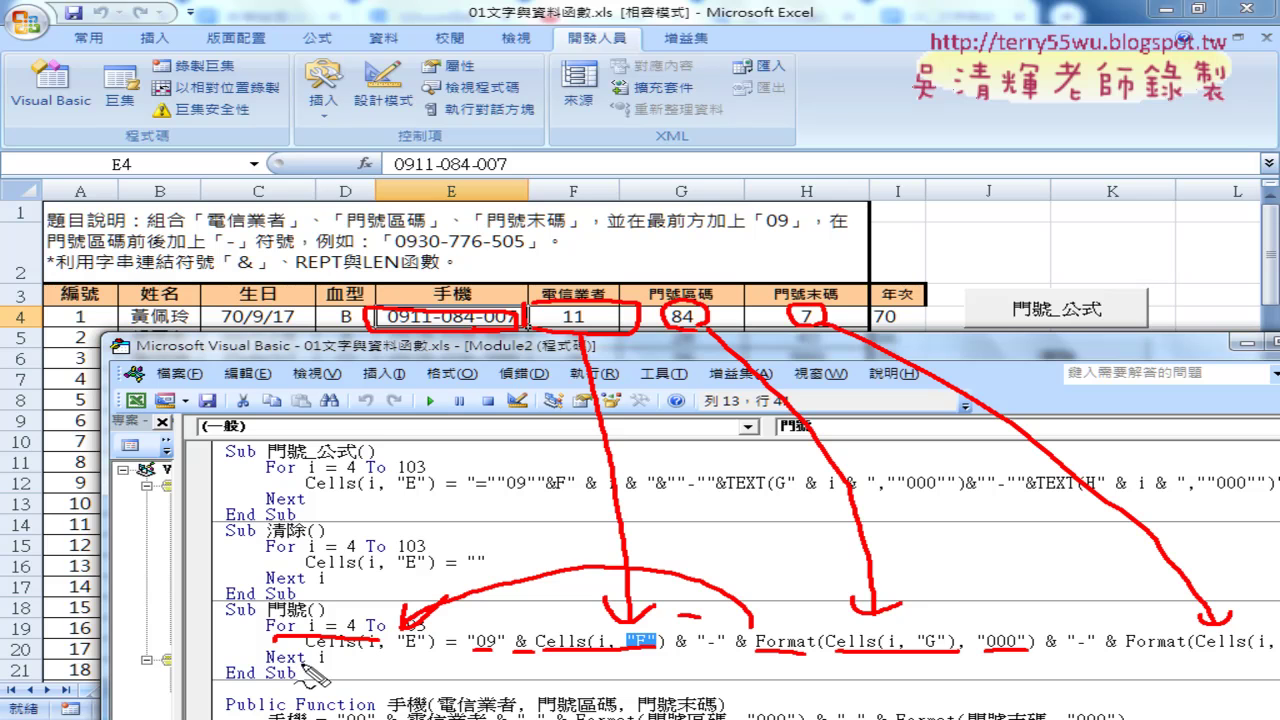
drag(282, 662, 314, 668)
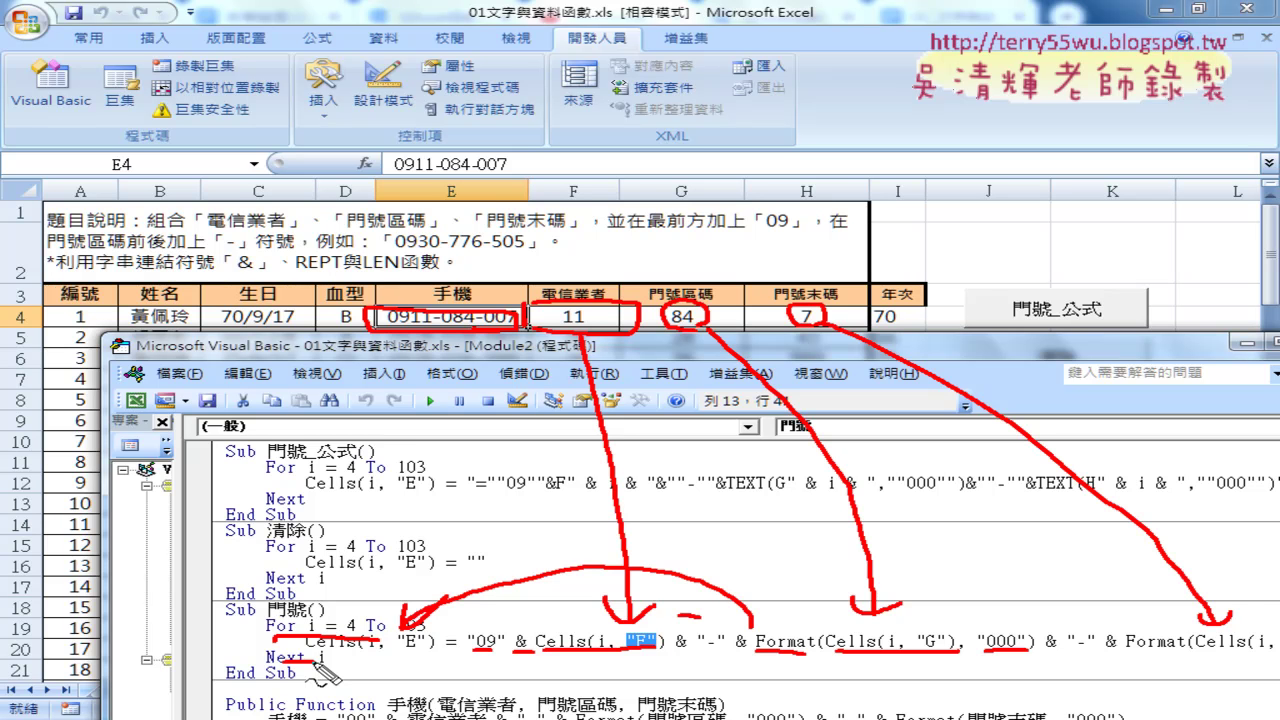
key(Escape)
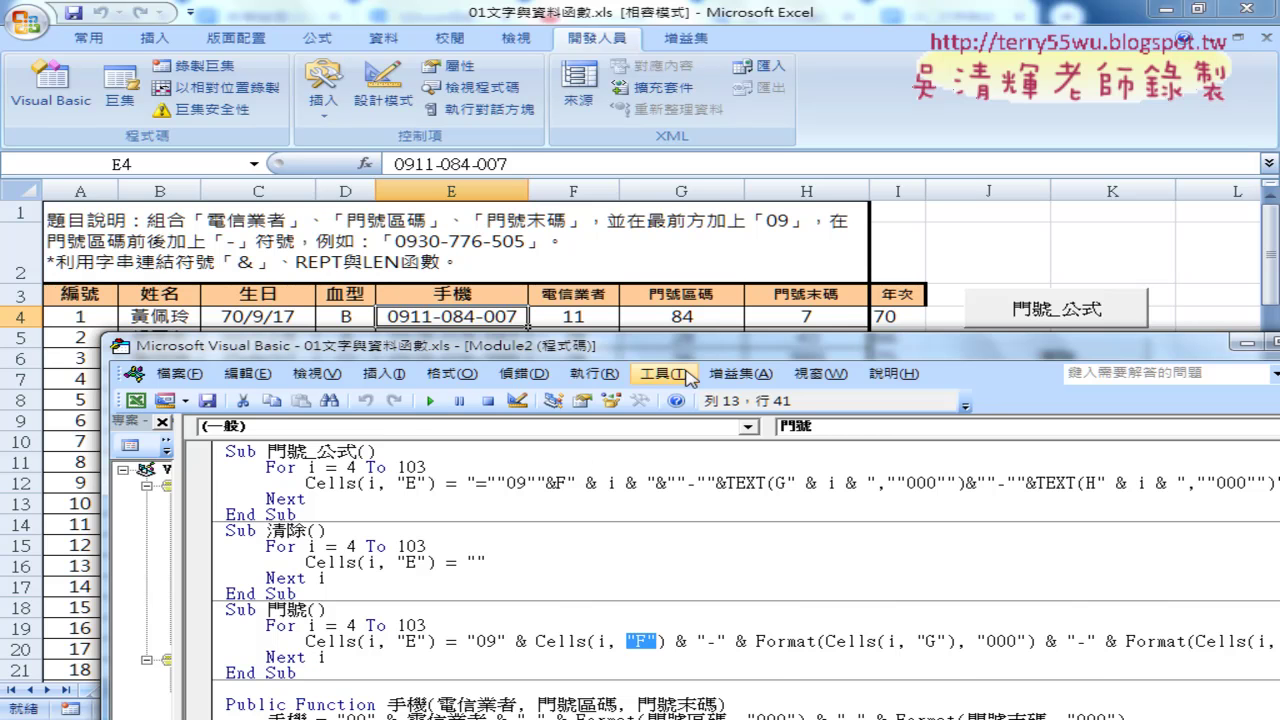
drag(680, 349, 677, 200)
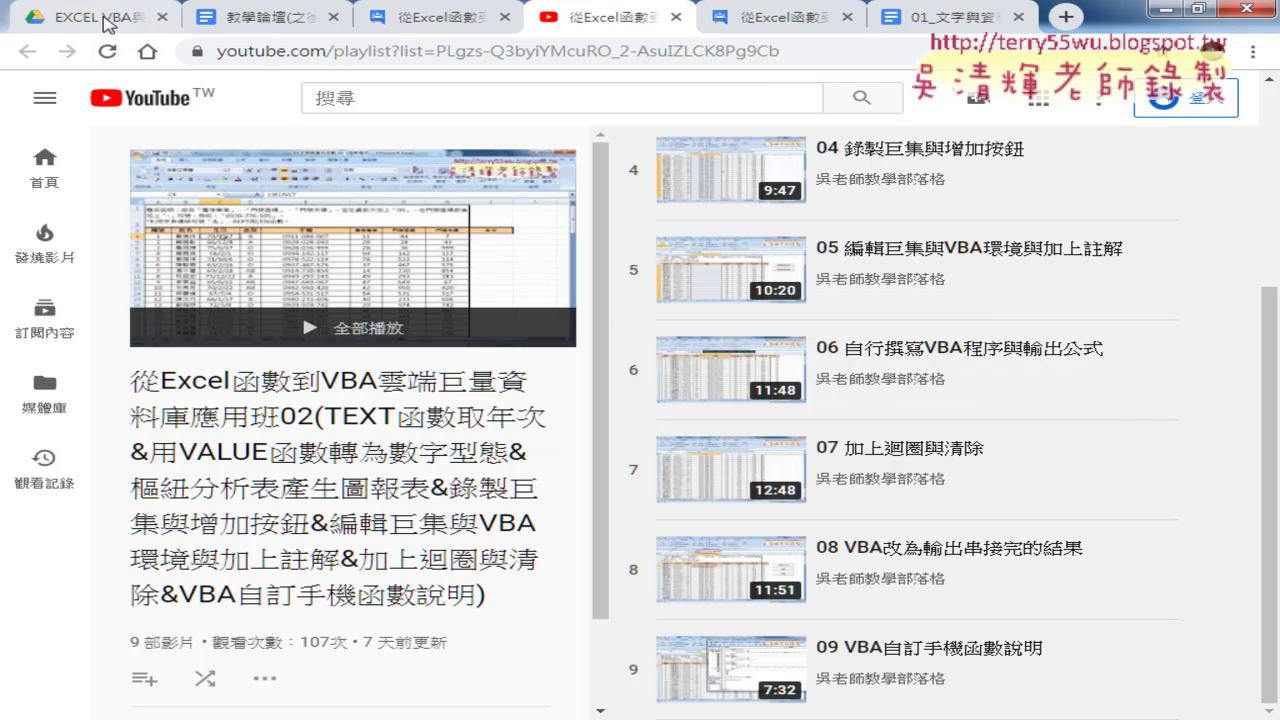
In Drive, go through _雲端白板畫面 > 01_文字與資料函數 and open 01_文字與資料函數程式碼.docx
click(105, 20)
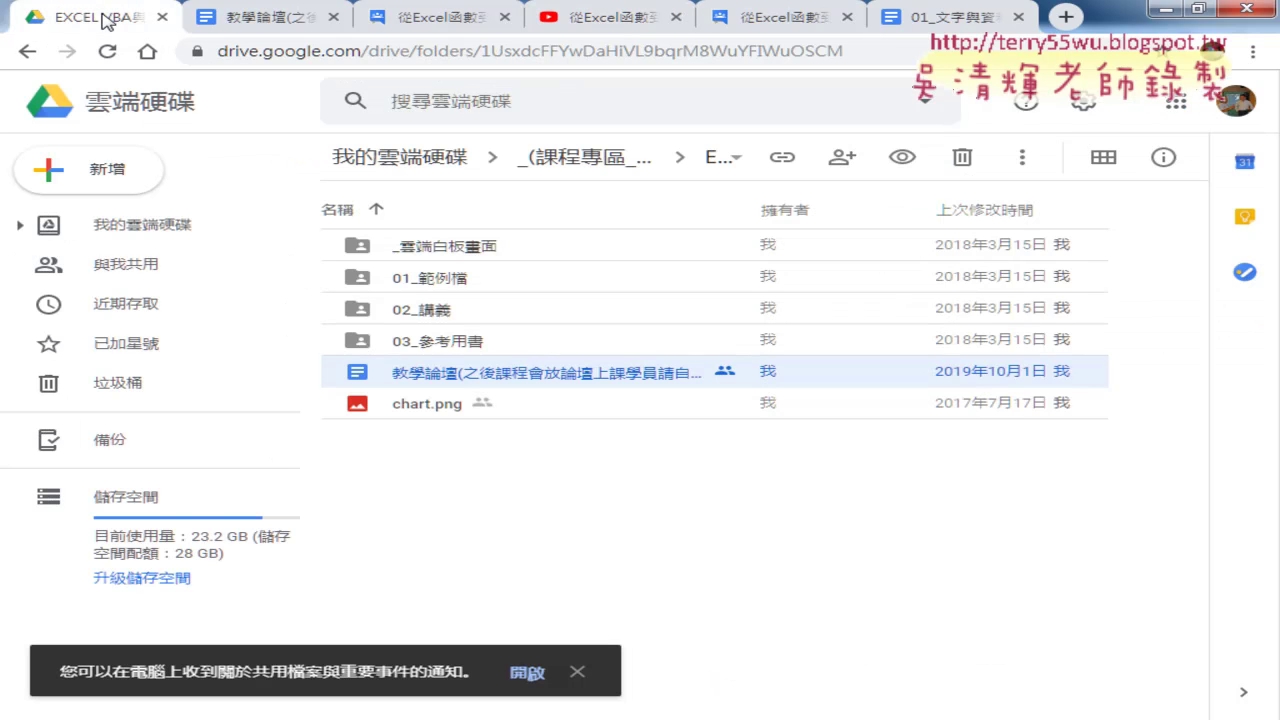
double_click(462, 250)
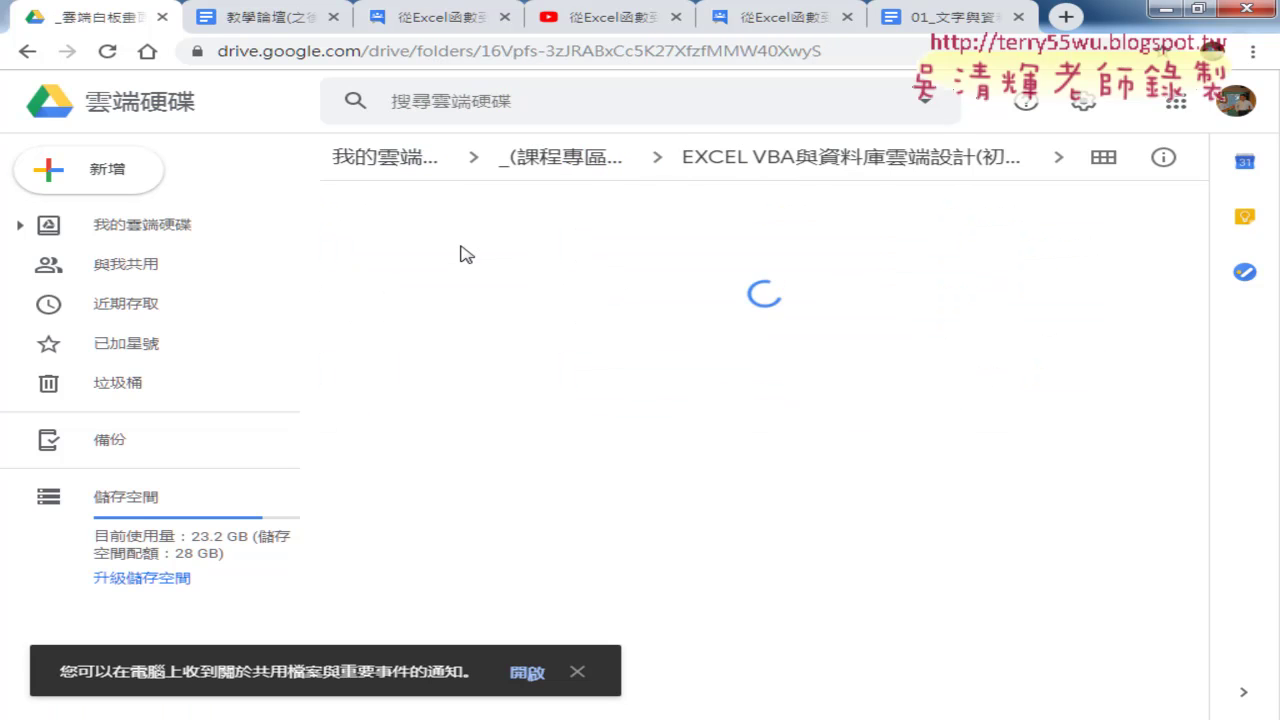
click(445, 254)
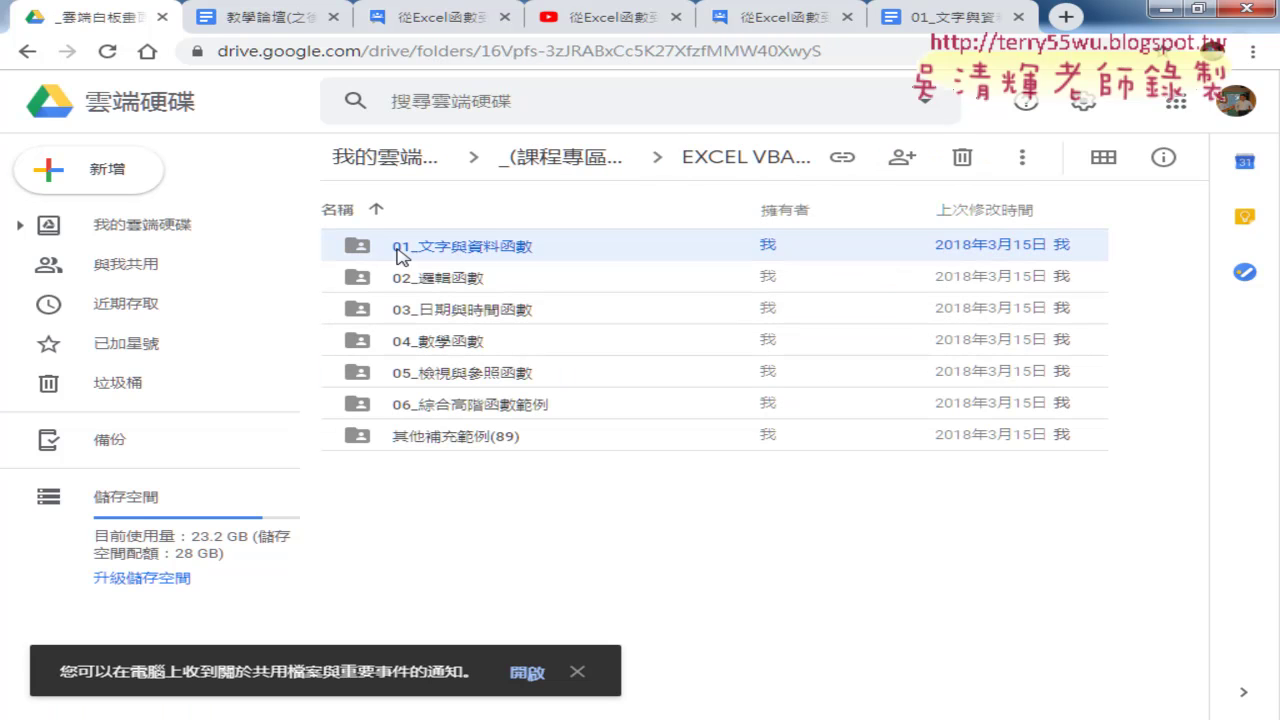
double_click(455, 258)
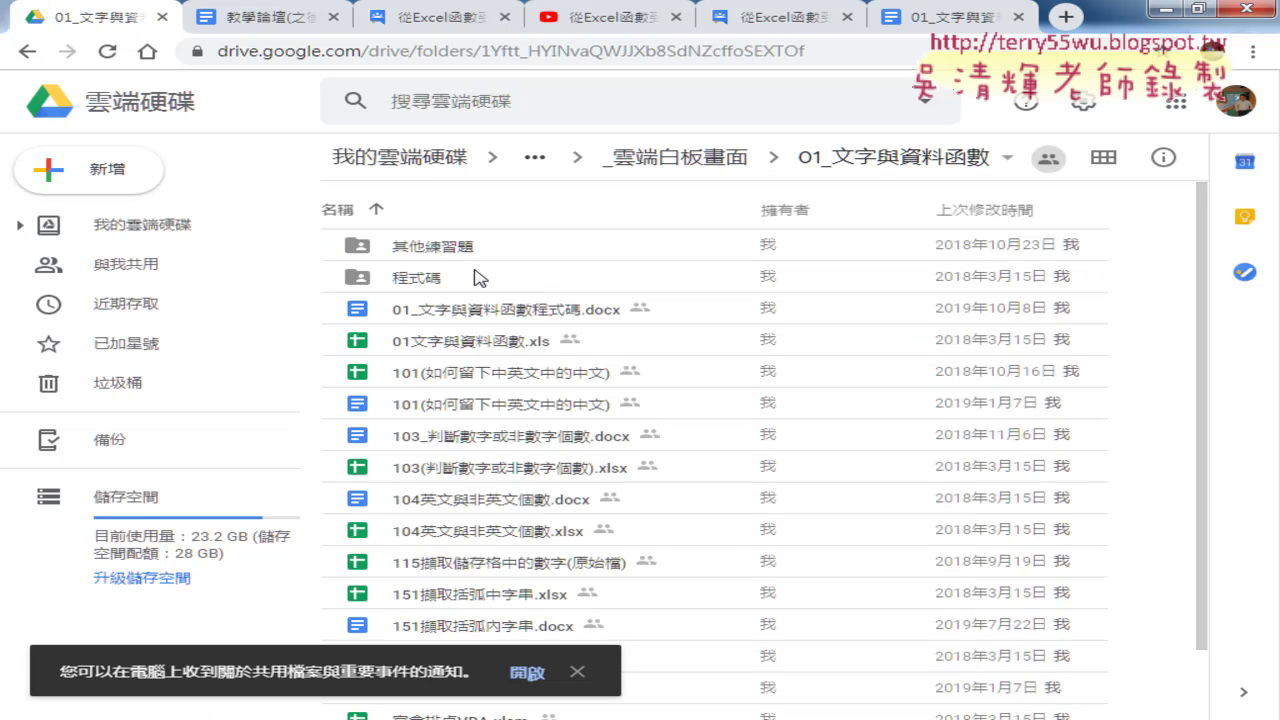
click(455, 312)
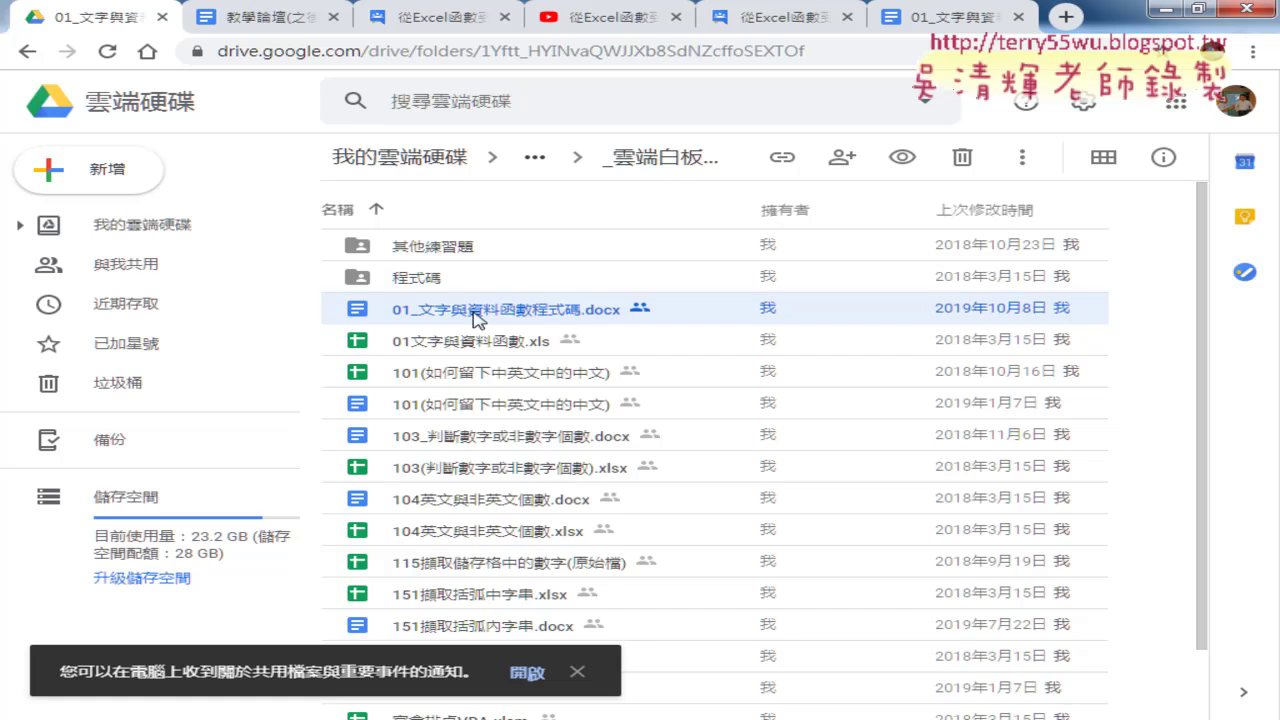
double_click(477, 316)
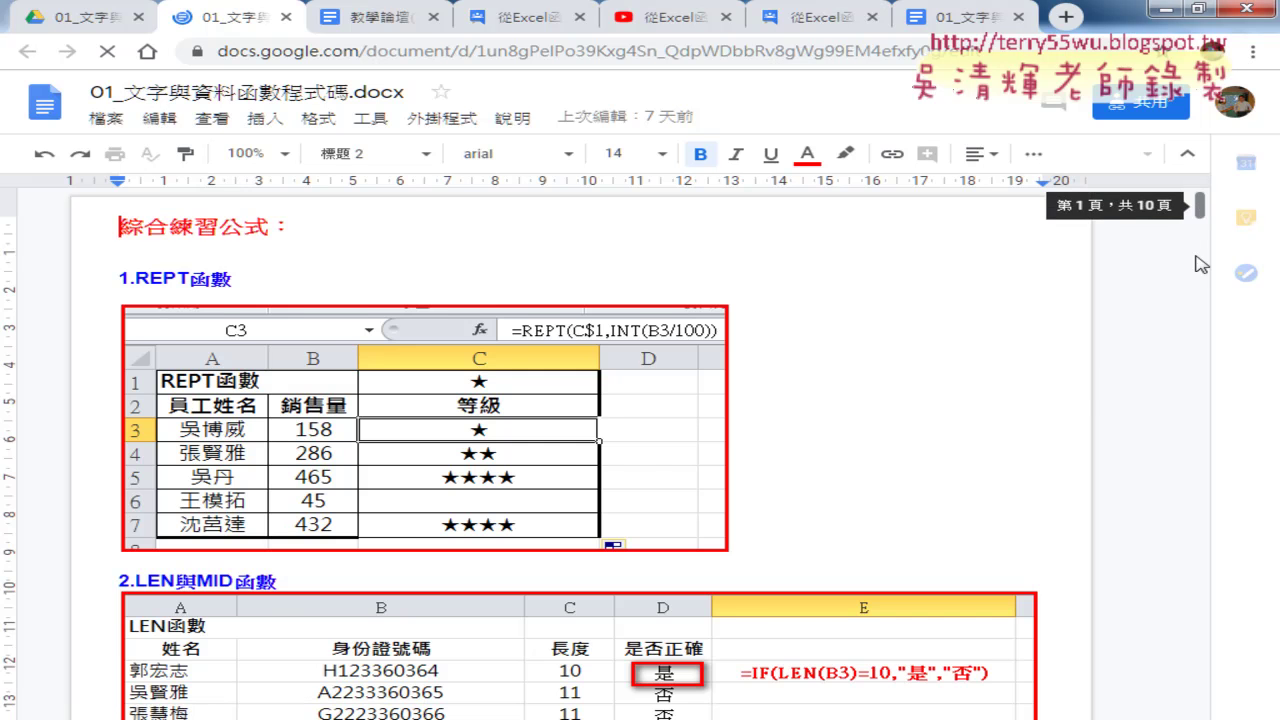
Scroll to the 加上FOR迴圈 section and select its 門號_公式 and 清除 For i = 4 To 103 code
drag(1200, 265, 1213, 435)
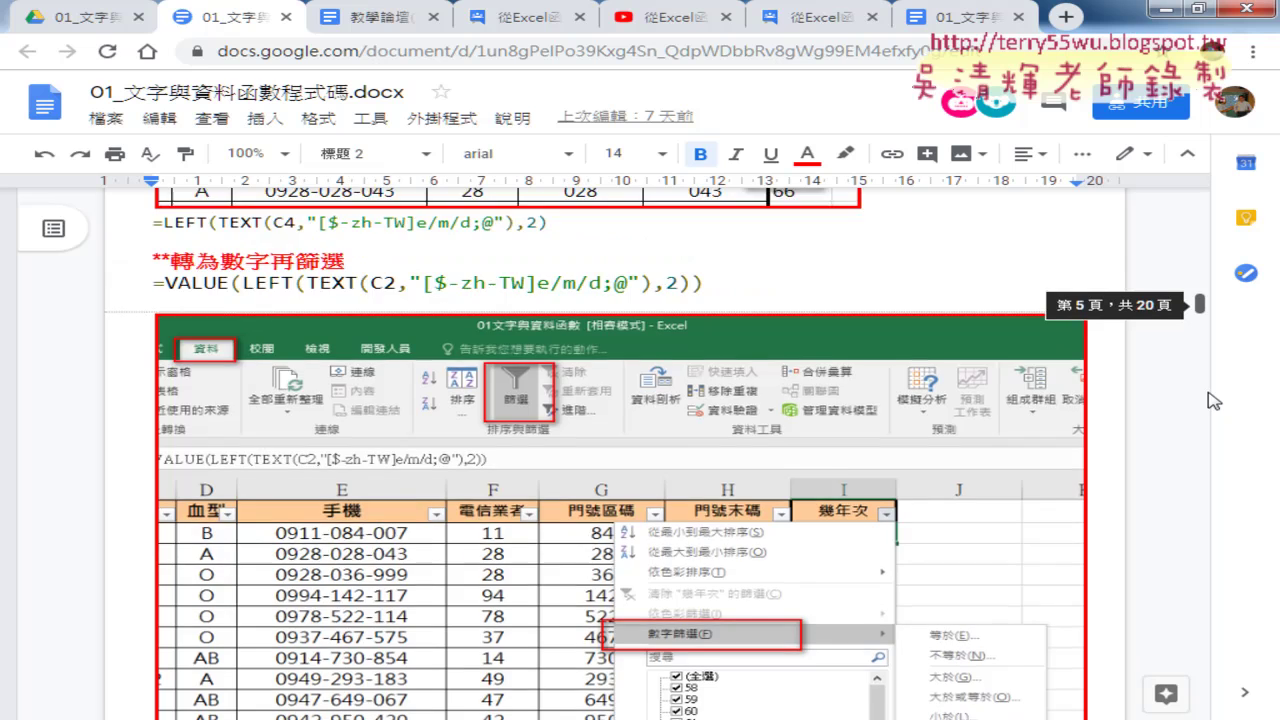
scroll(1213, 400, down, 3)
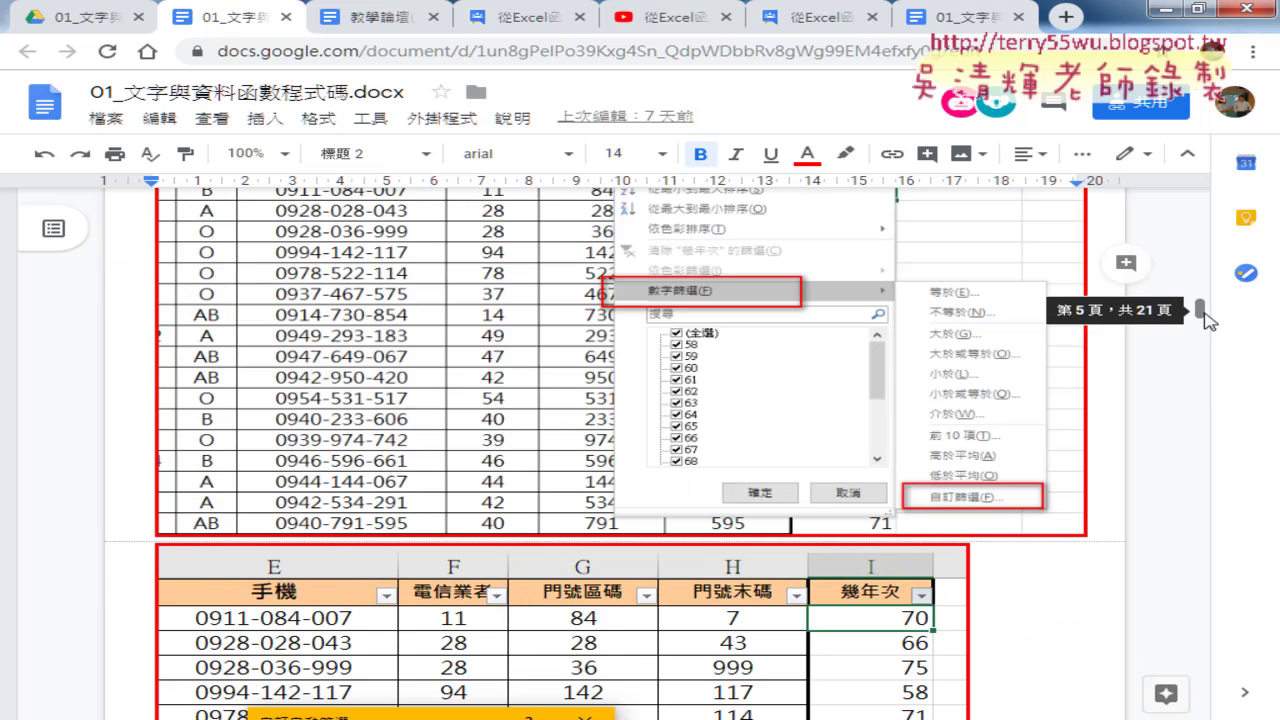
drag(1205, 318, 1205, 262)
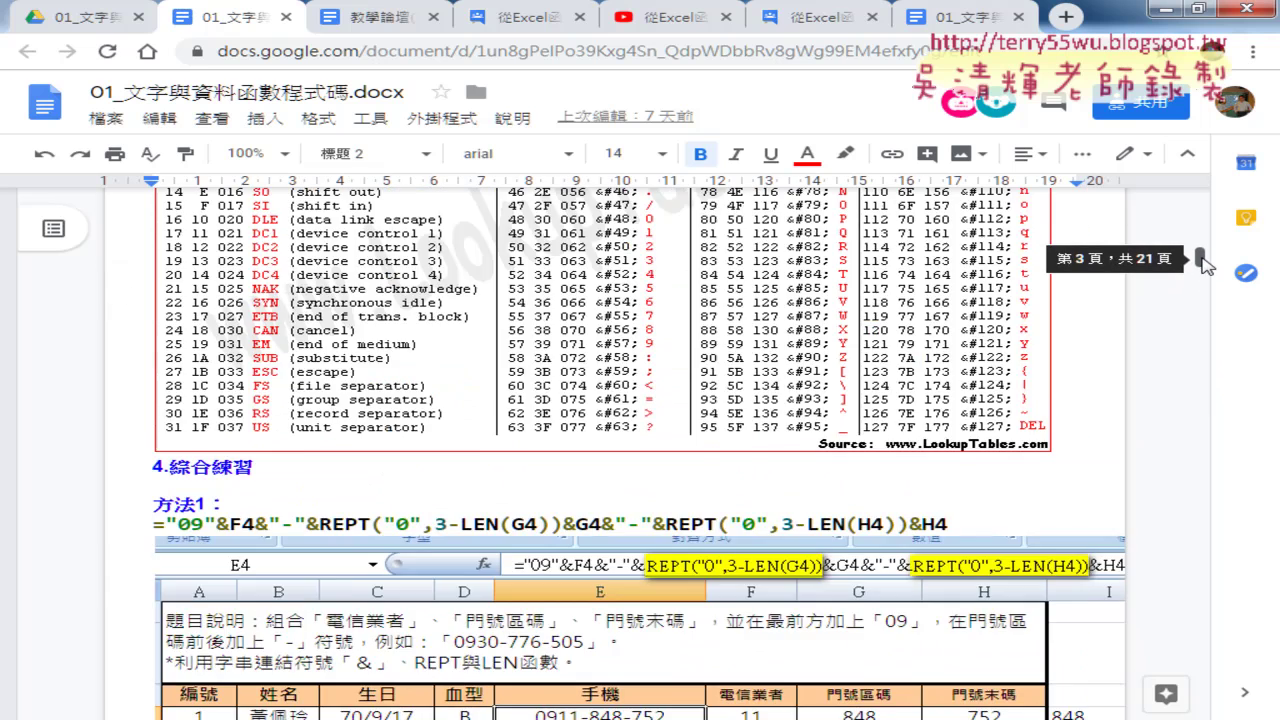
drag(1205, 262, 1205, 470)
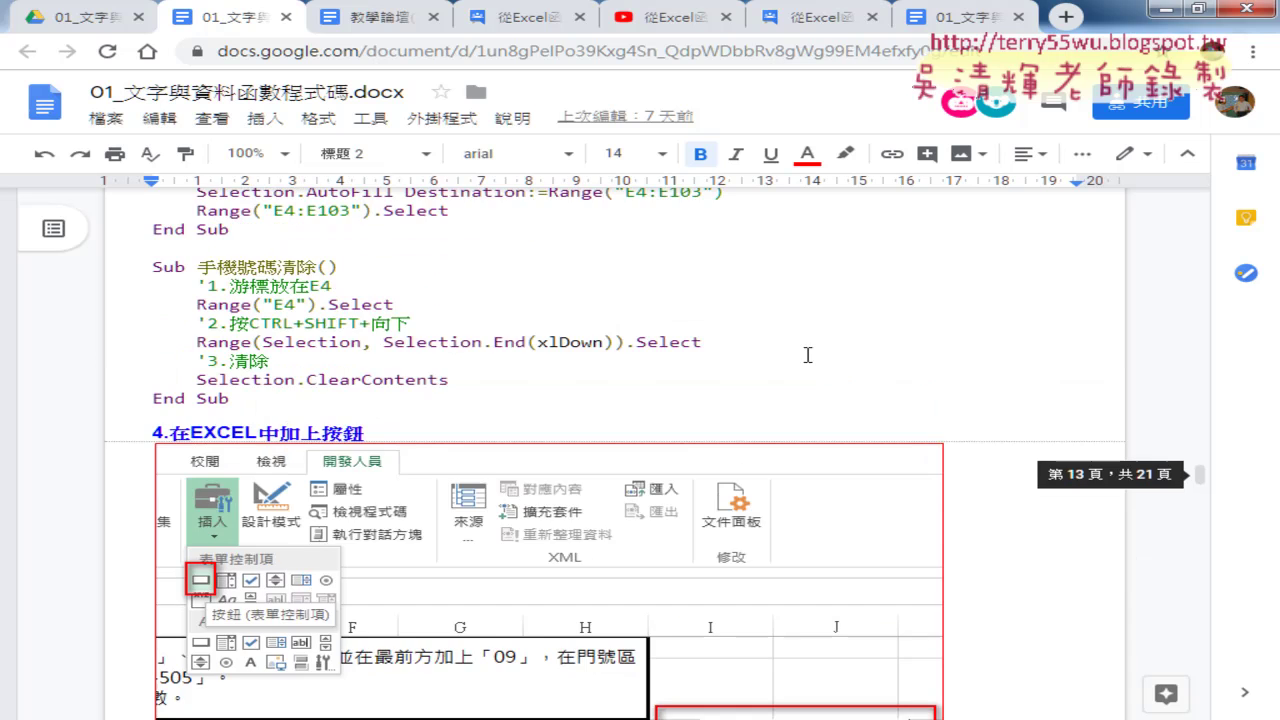
scroll(367, 318, down, 2)
scroll(367, 318, down, 5)
scroll(370, 316, down, 5)
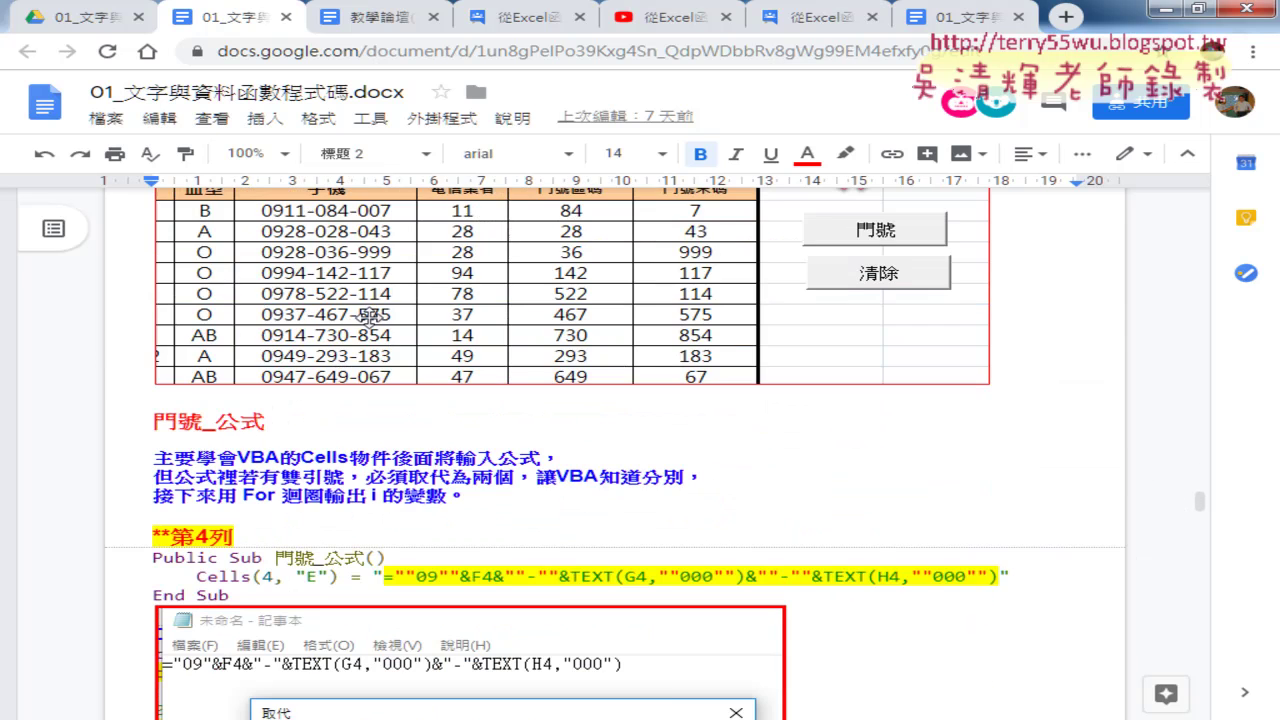
scroll(370, 316, down, 4)
scroll(348, 337, down, 5)
scroll(345, 349, down, 5)
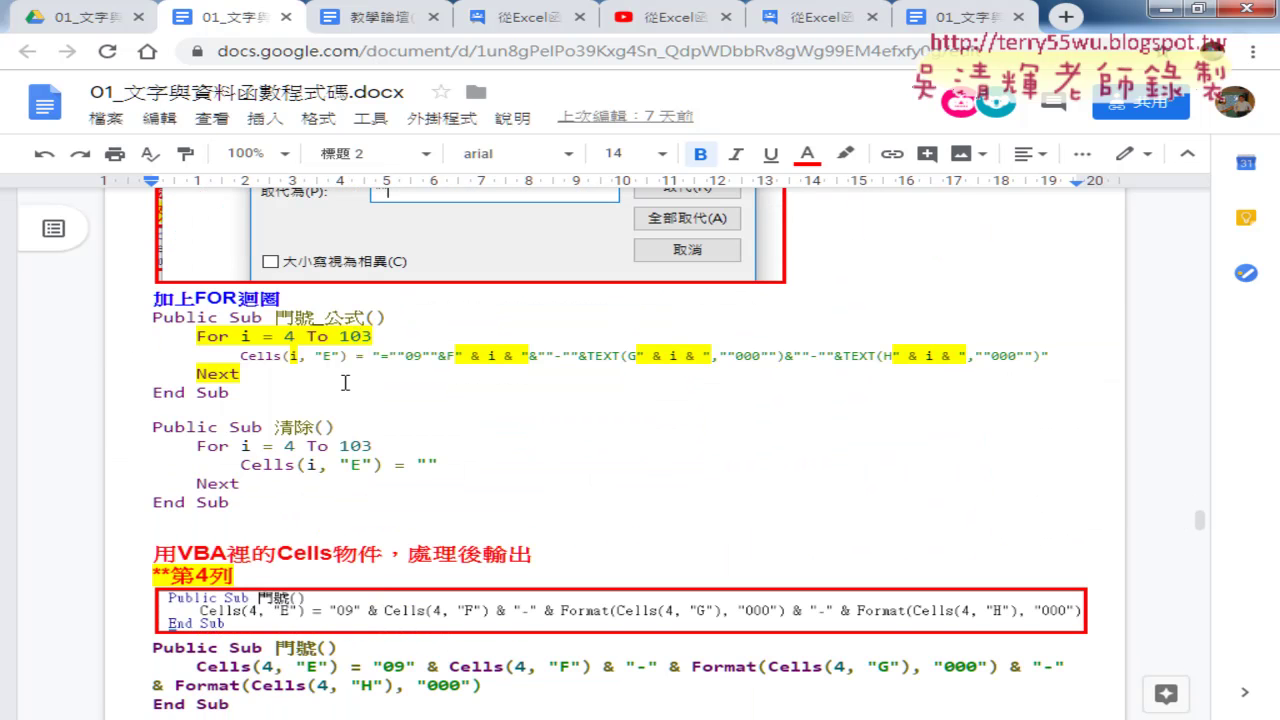
mouse_move(150, 317)
mouse_down()
mouse_move(284, 450)
mouse_move(286, 502)
mouse_up()
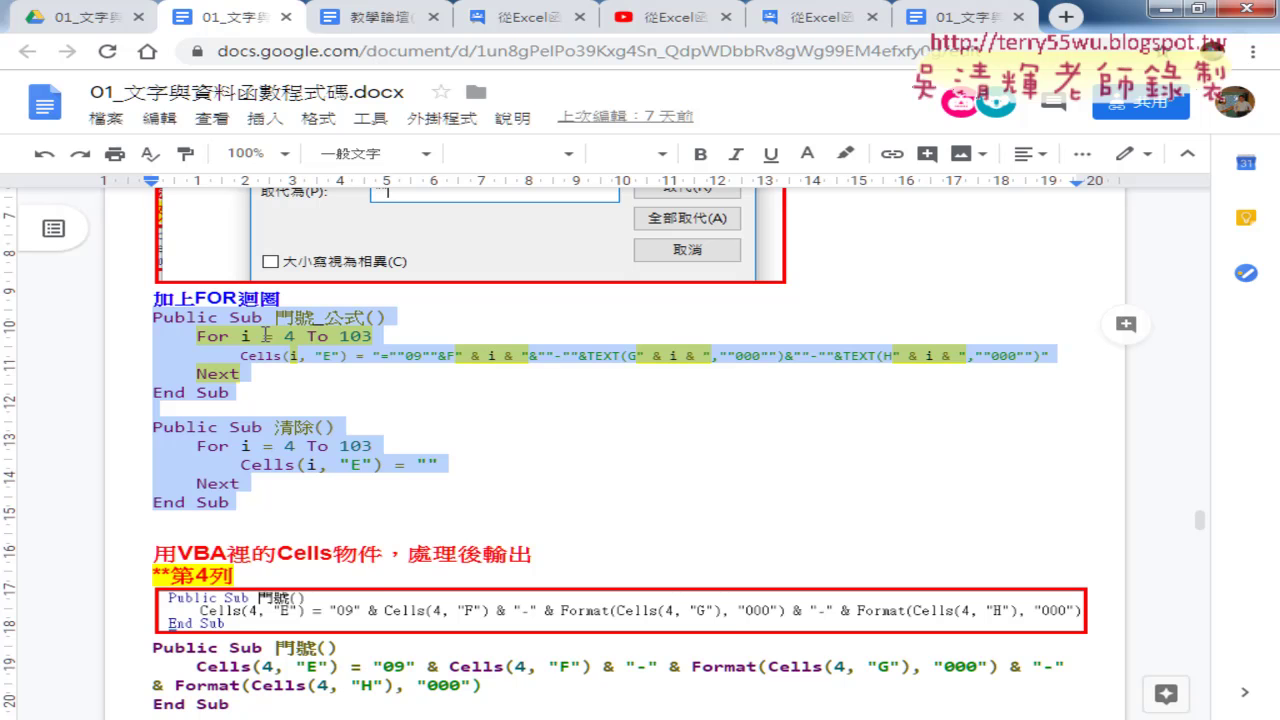
Back in the VBA editor, widen the project pane and select Module2's 門號_公式 and 清除 code
click(415, 715)
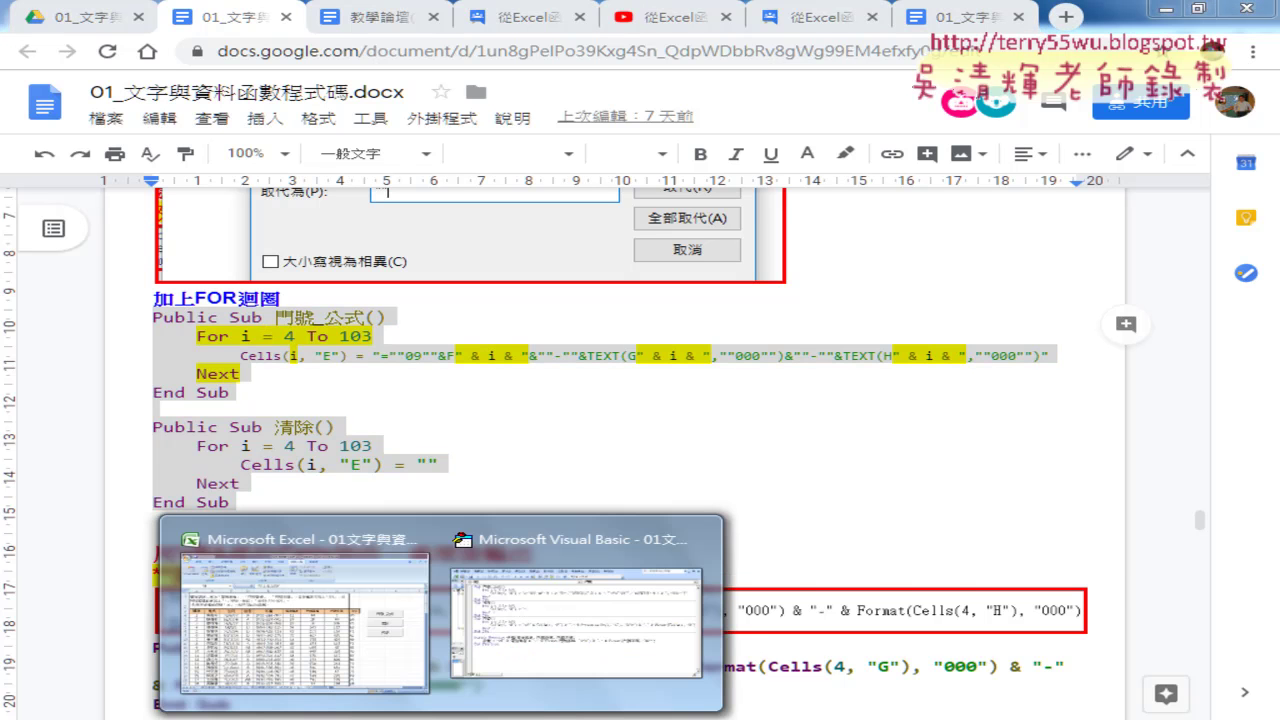
click(567, 632)
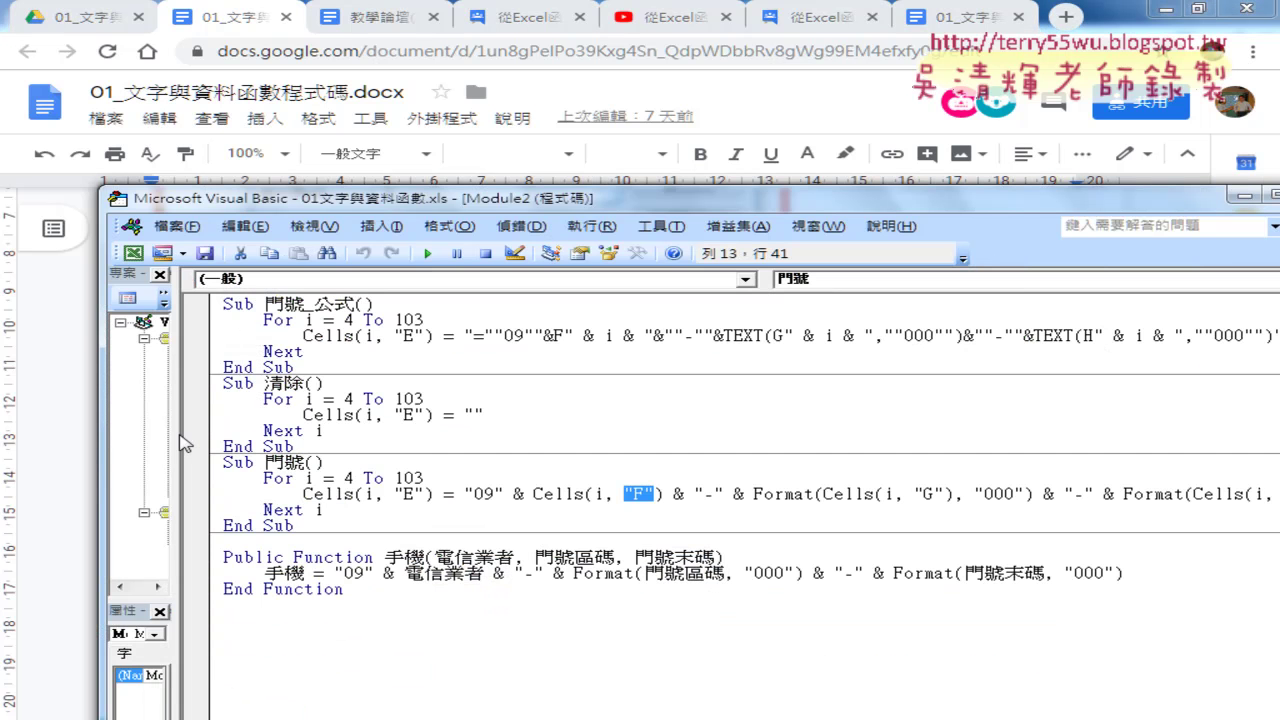
drag(173, 434, 285, 434)
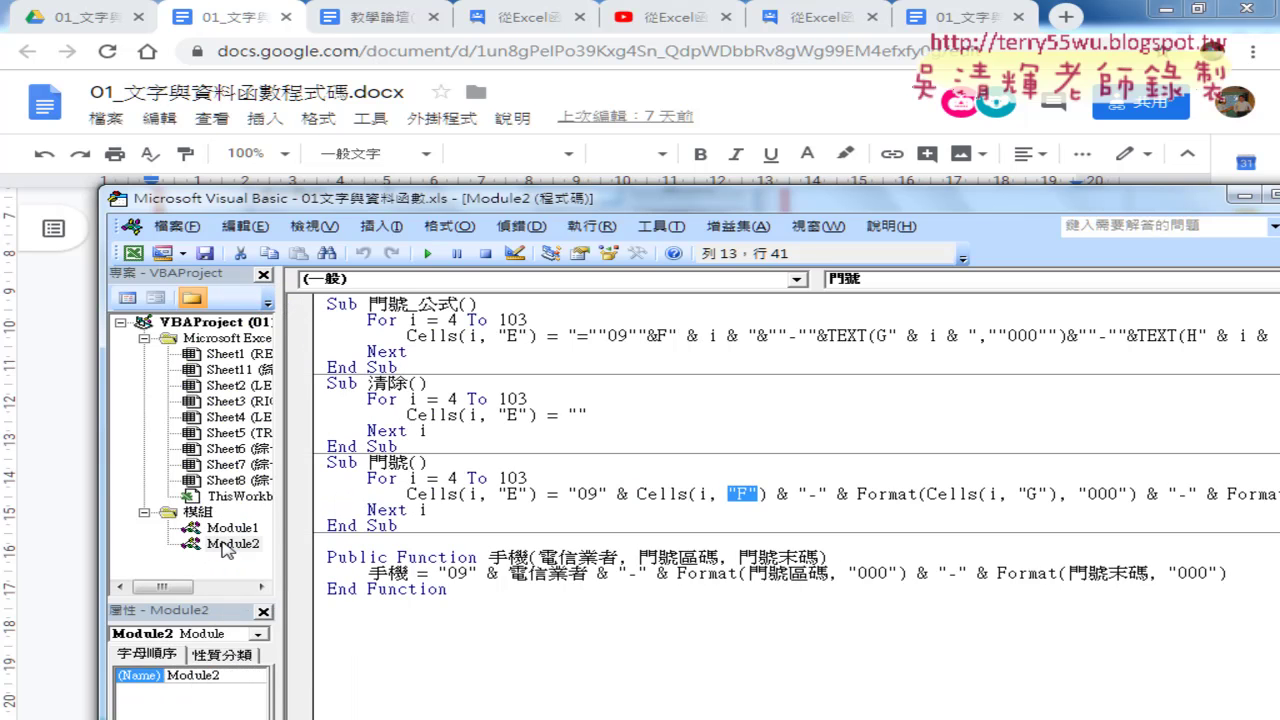
click(224, 543)
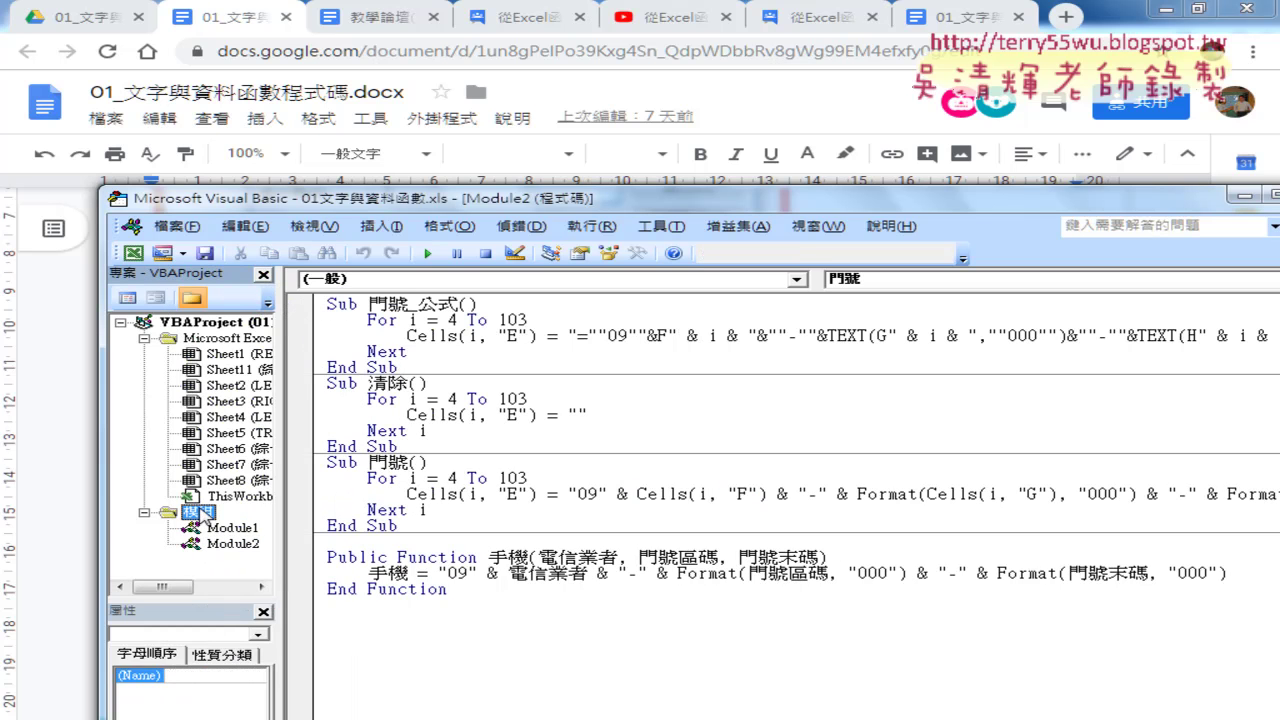
right_click(198, 512)
mouse_move(300, 356)
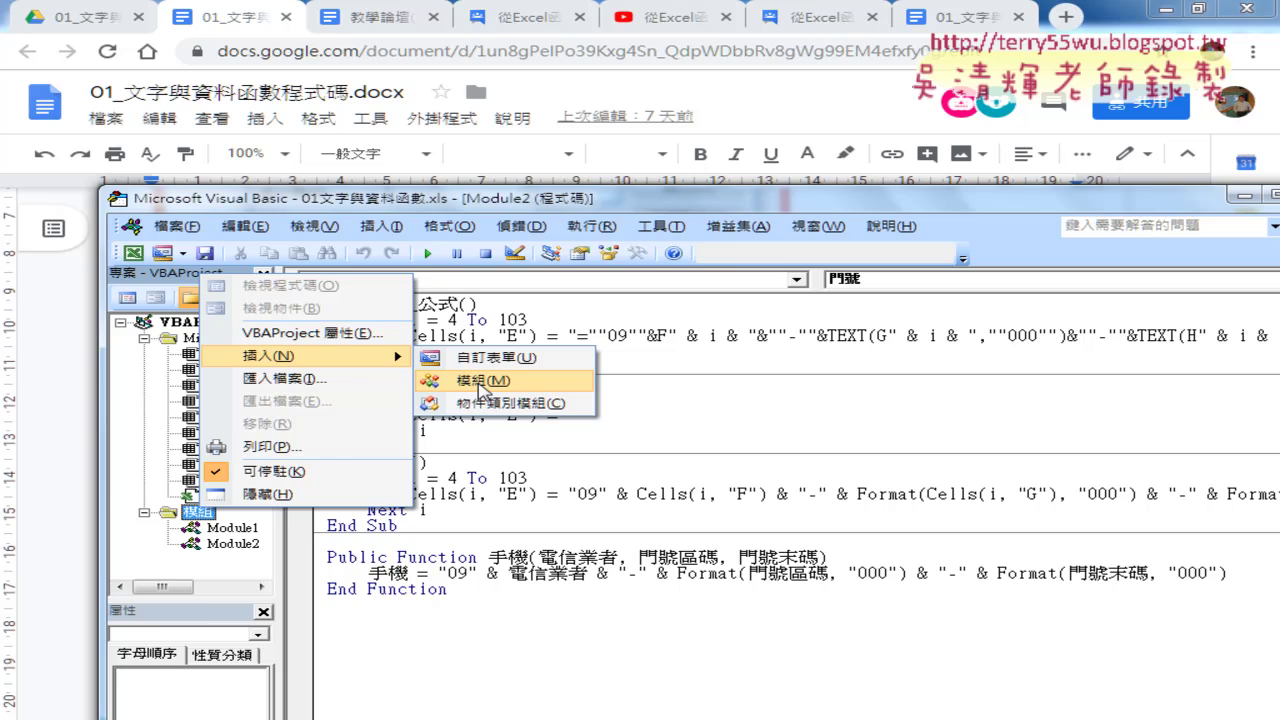
click(489, 454)
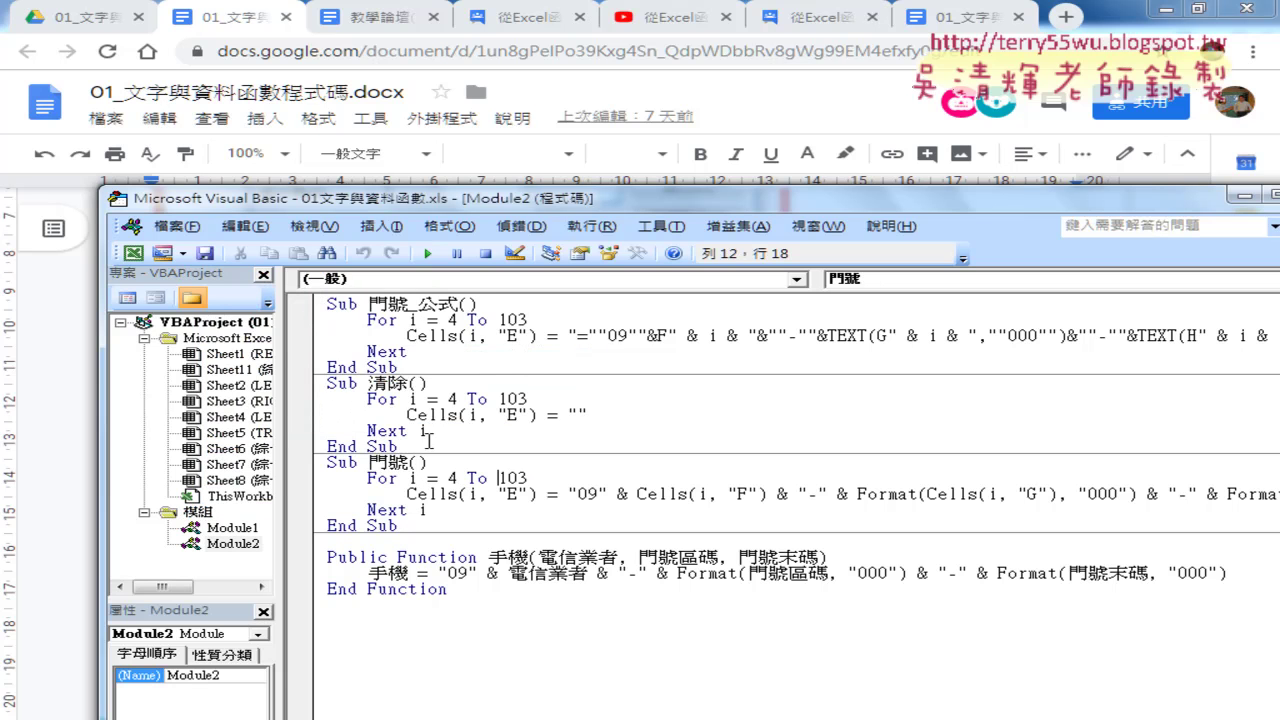
mouse_move(429, 446)
mouse_down()
mouse_move(330, 361)
mouse_move(314, 304)
mouse_up()
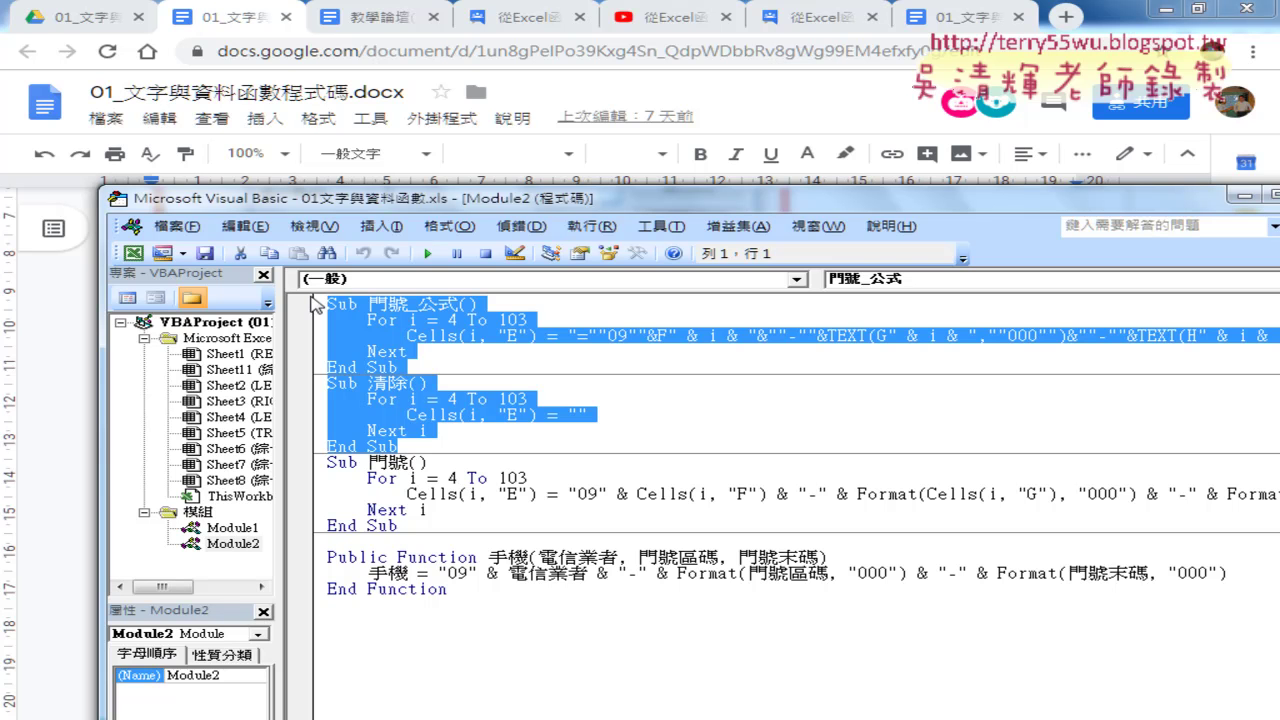
Return to the Excel sheet, run 清除 and 門號, then clear the phone column again
click(1163, 14)
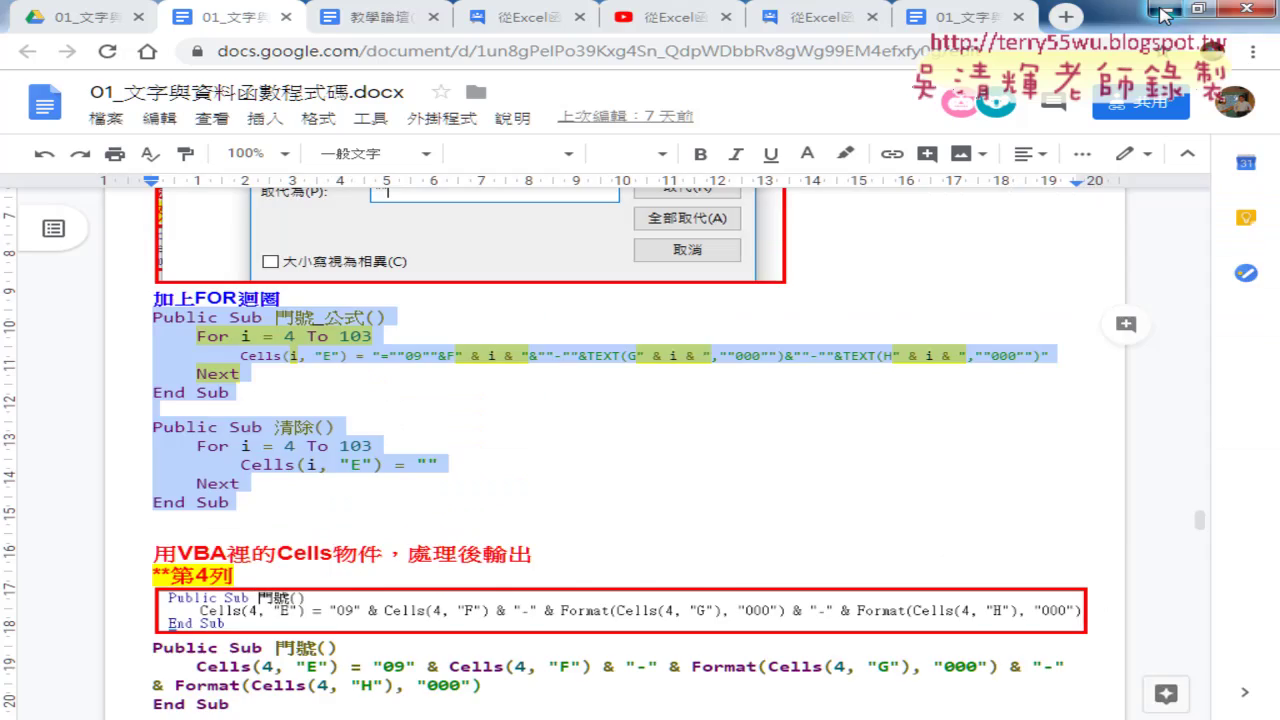
click(1163, 14)
click(975, 85)
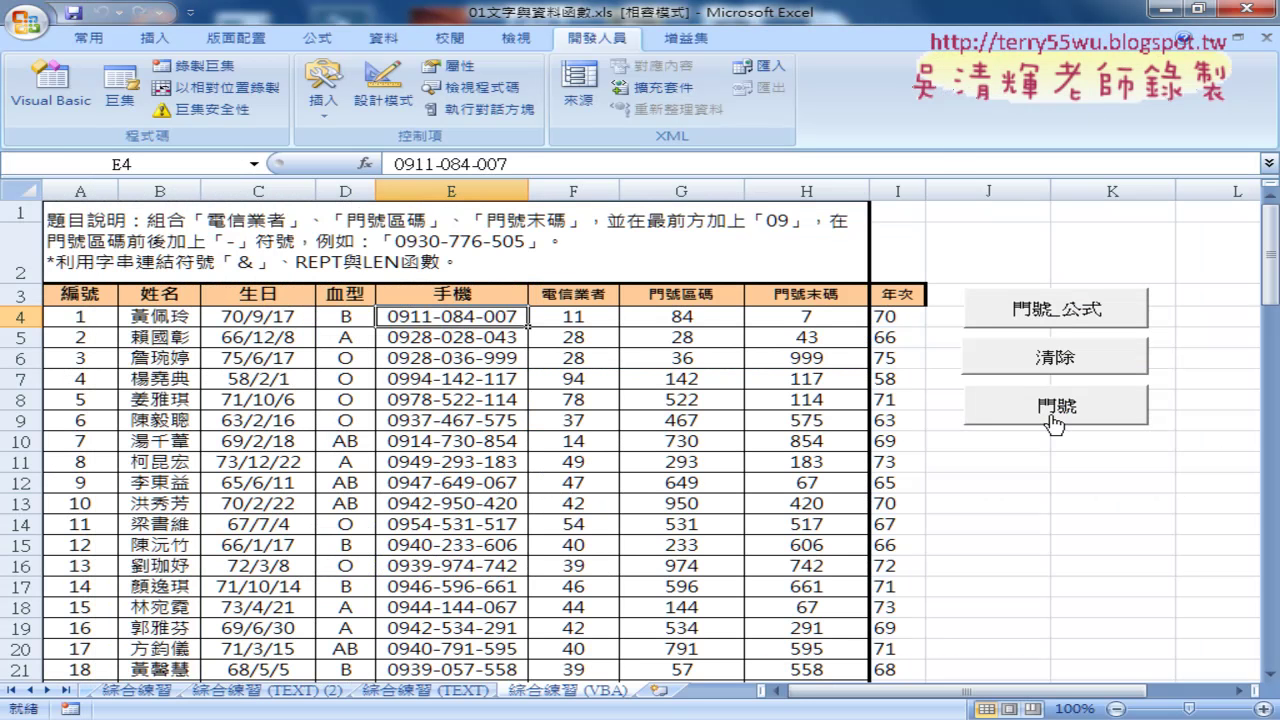
click(1058, 360)
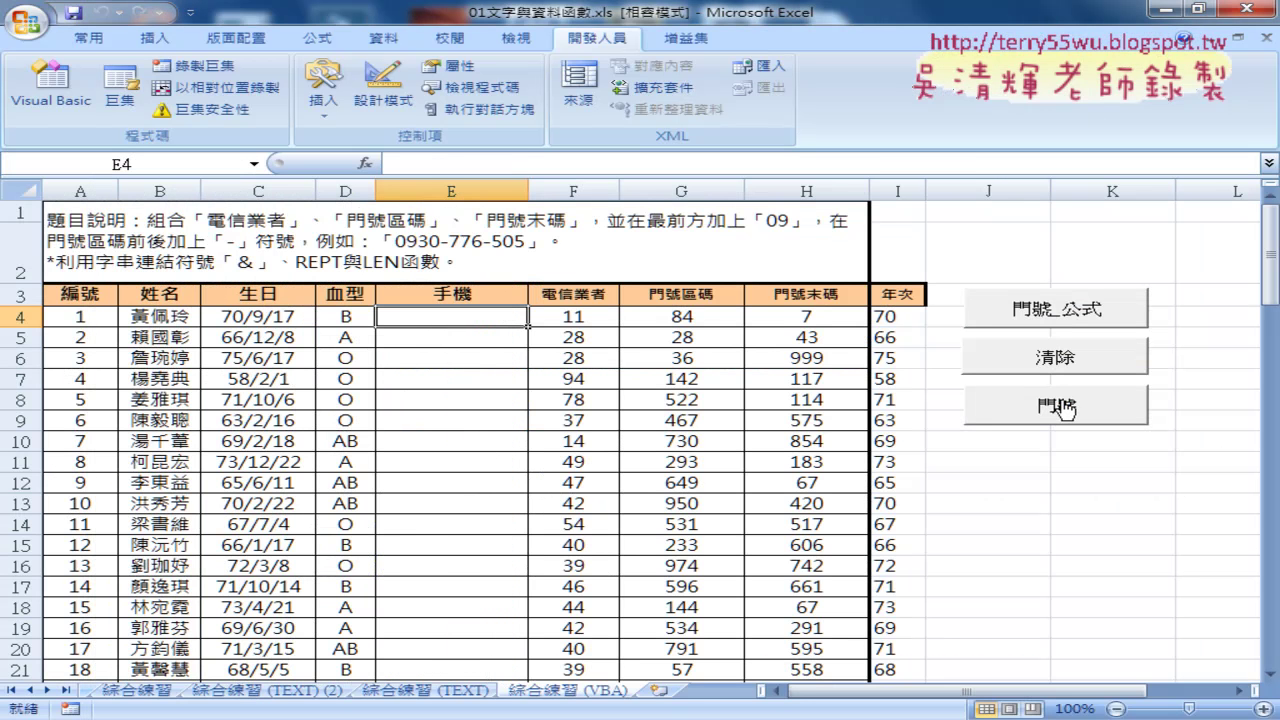
click(1062, 408)
click(1060, 360)
Enter =手機(F4,G4,H4) in E4 from the 使用者定義 function category
click(367, 165)
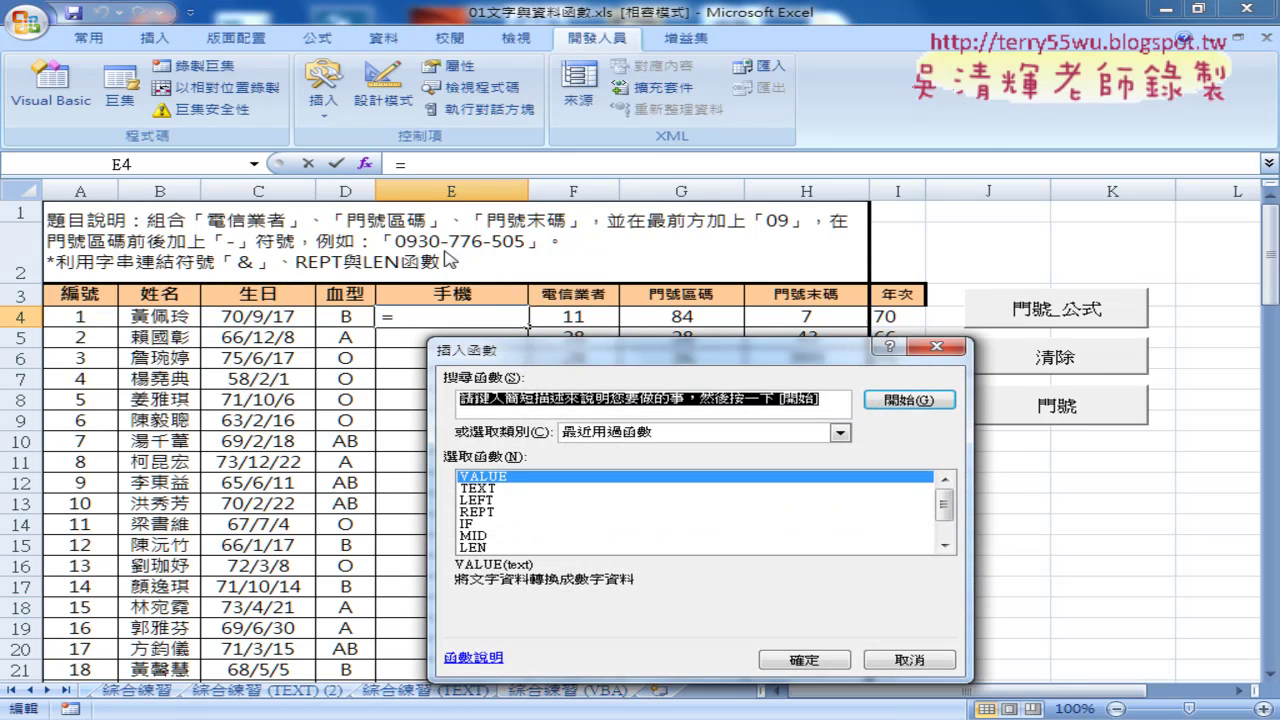
drag(598, 350, 611, 145)
click(677, 230)
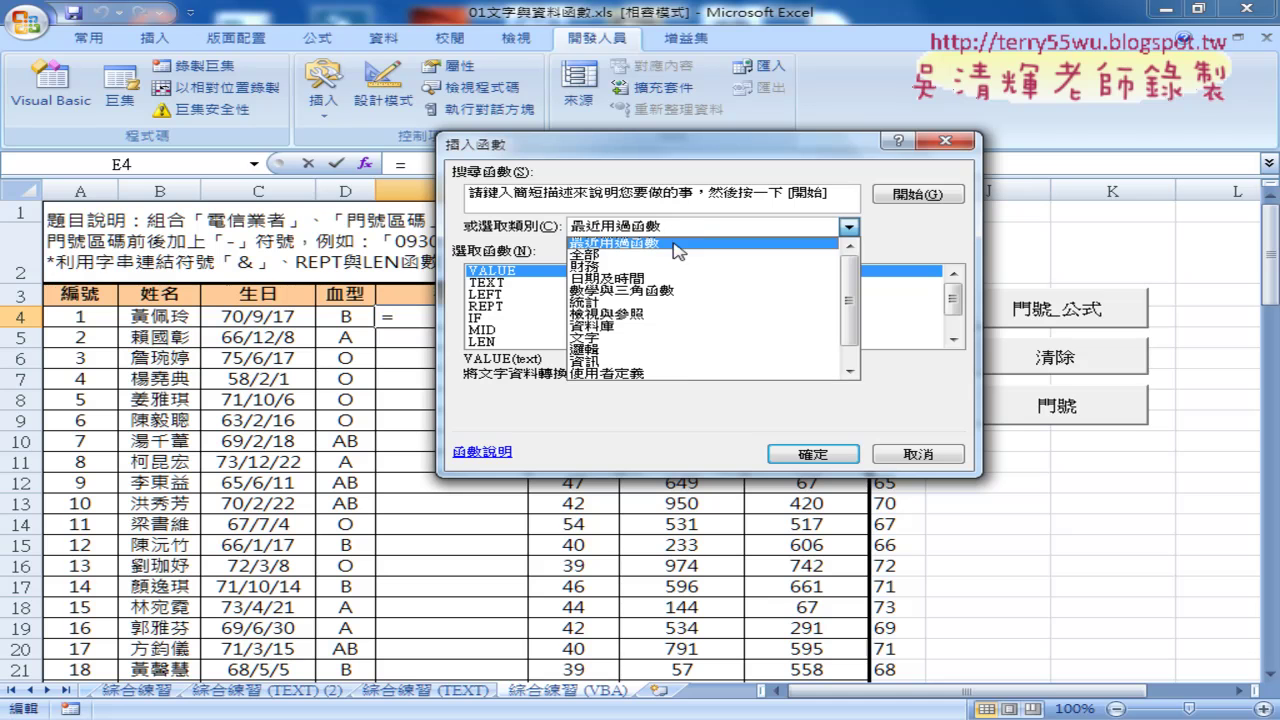
click(638, 374)
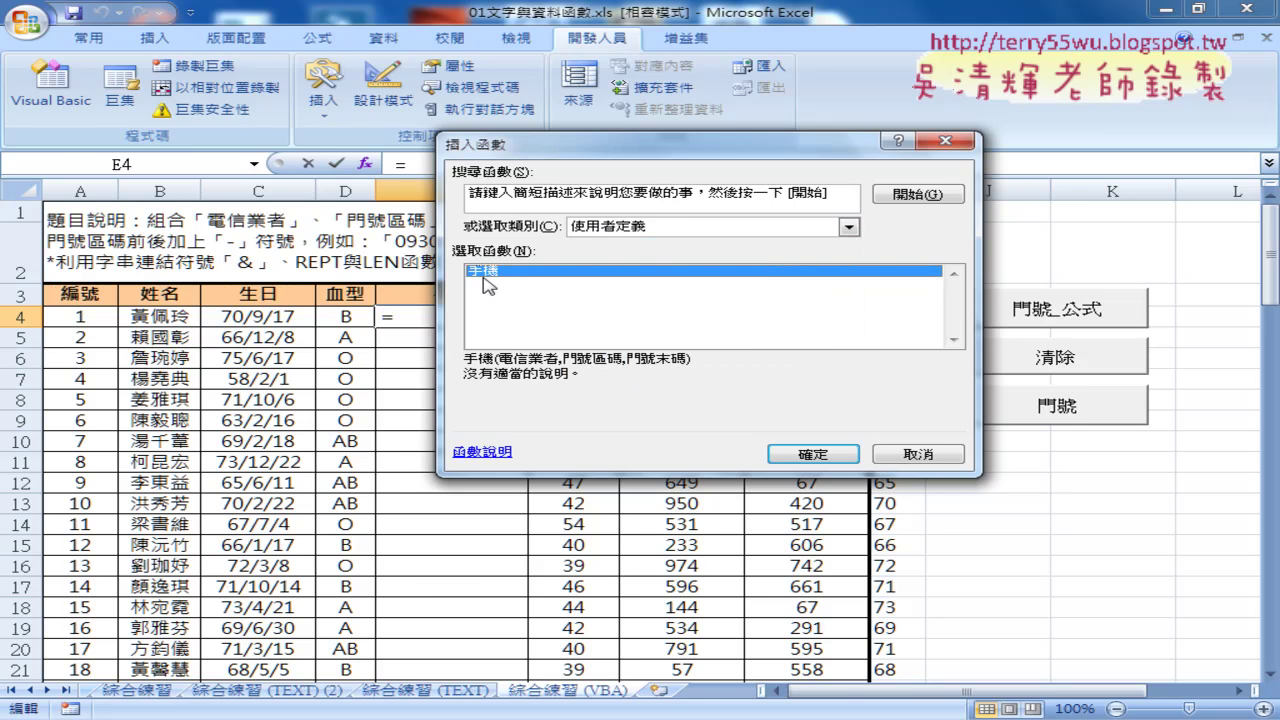
click(813, 454)
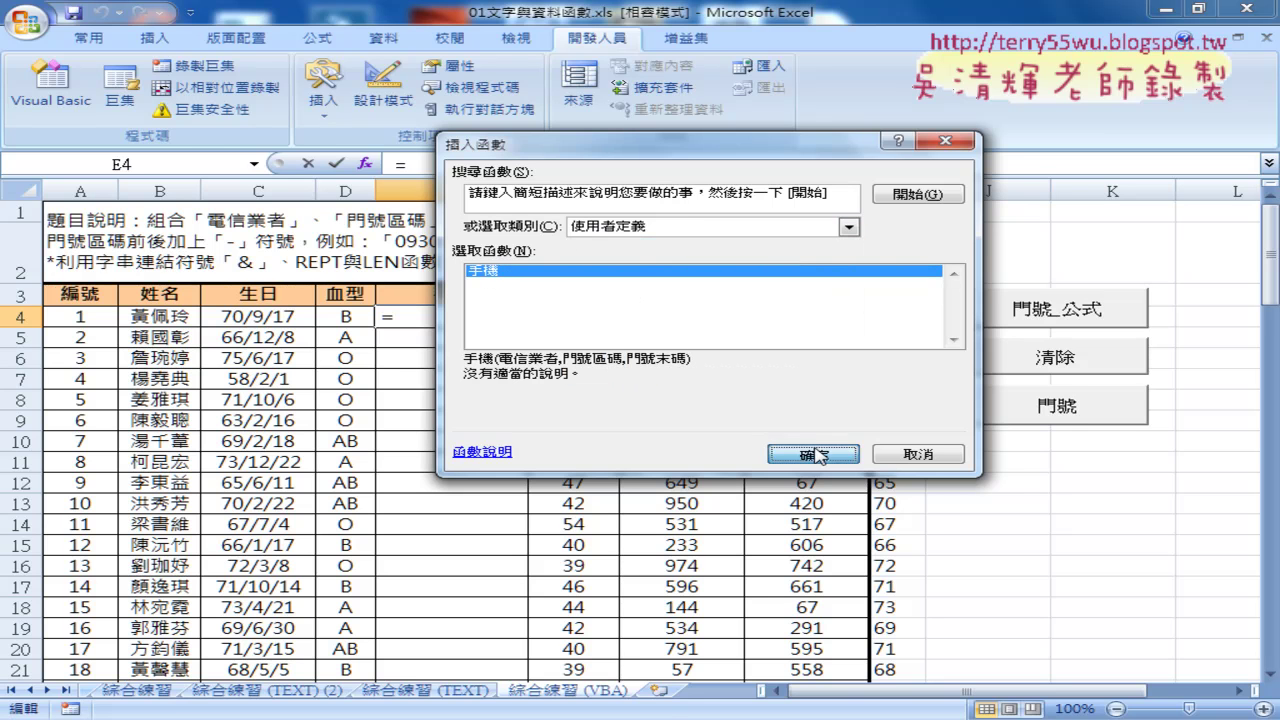
drag(652, 195, 709, 374)
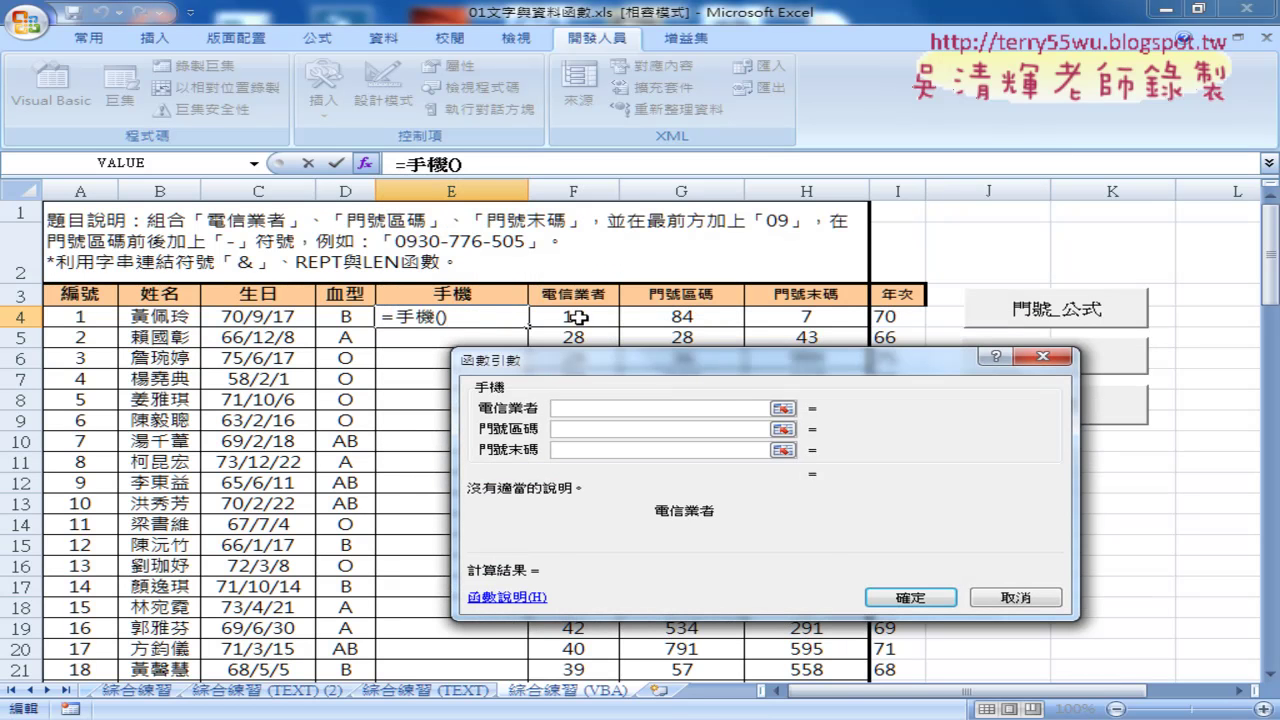
click(573, 316)
click(596, 429)
click(695, 316)
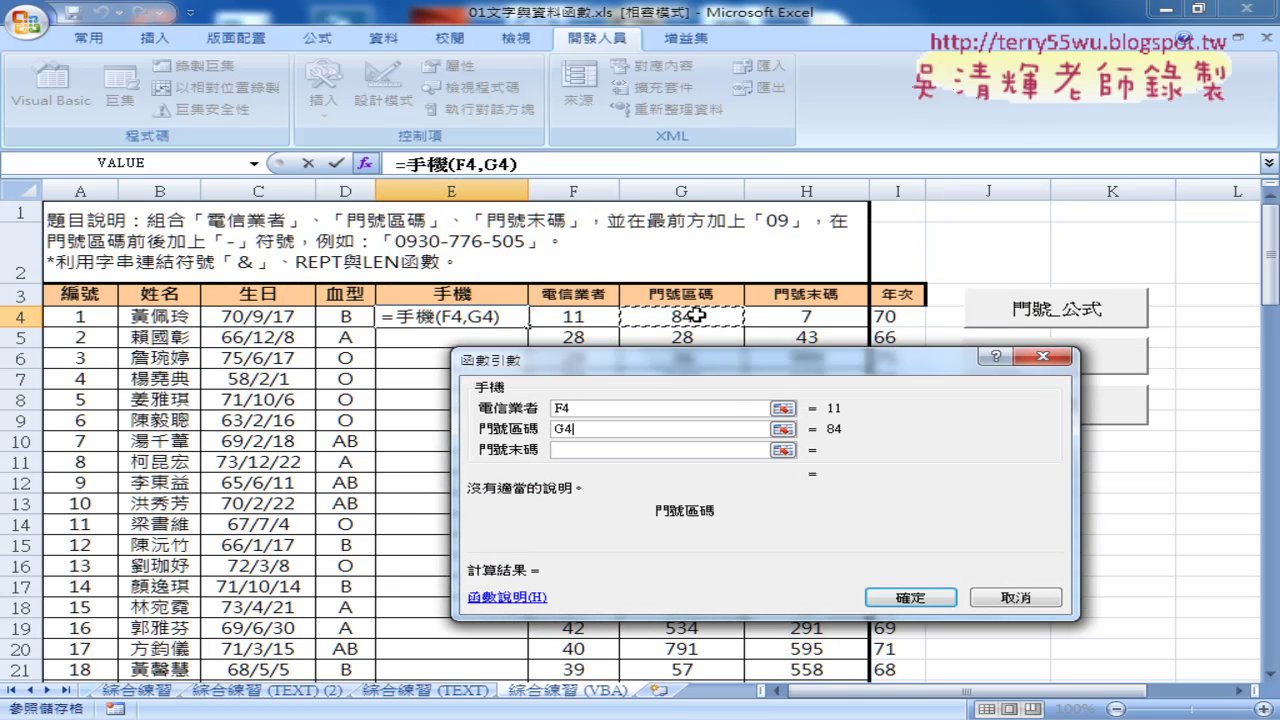
click(582, 450)
click(796, 318)
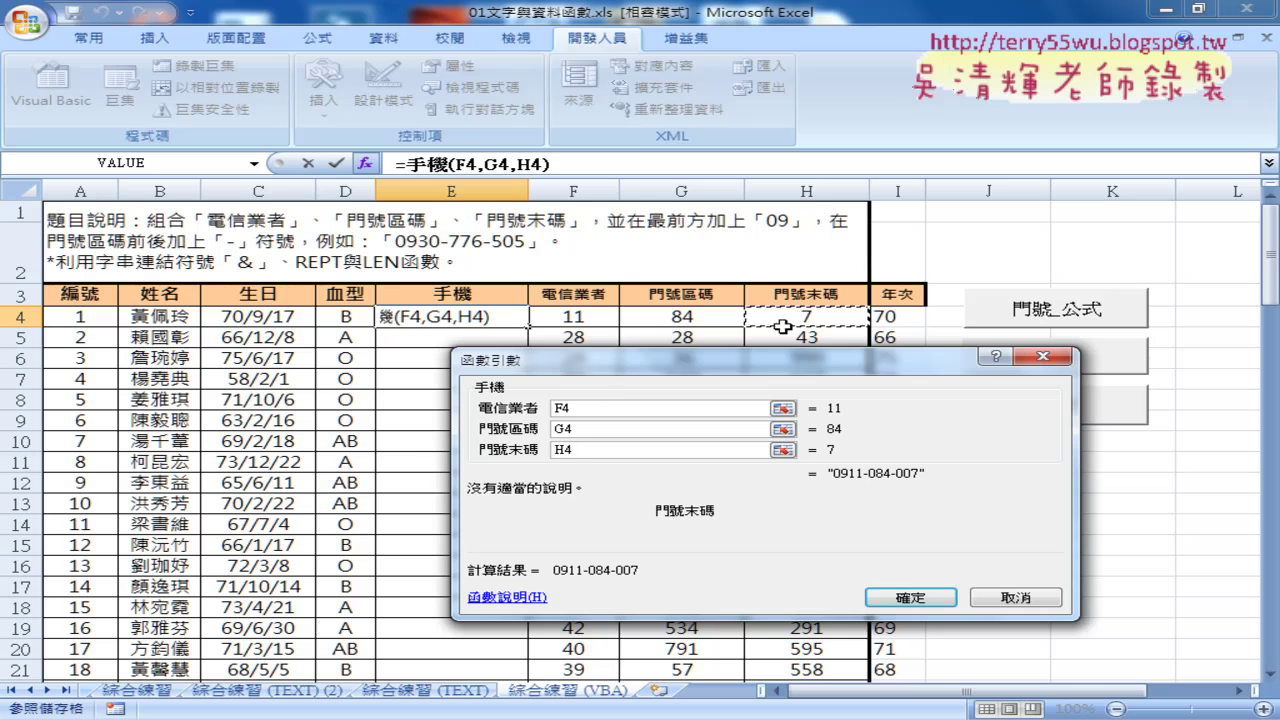
click(905, 594)
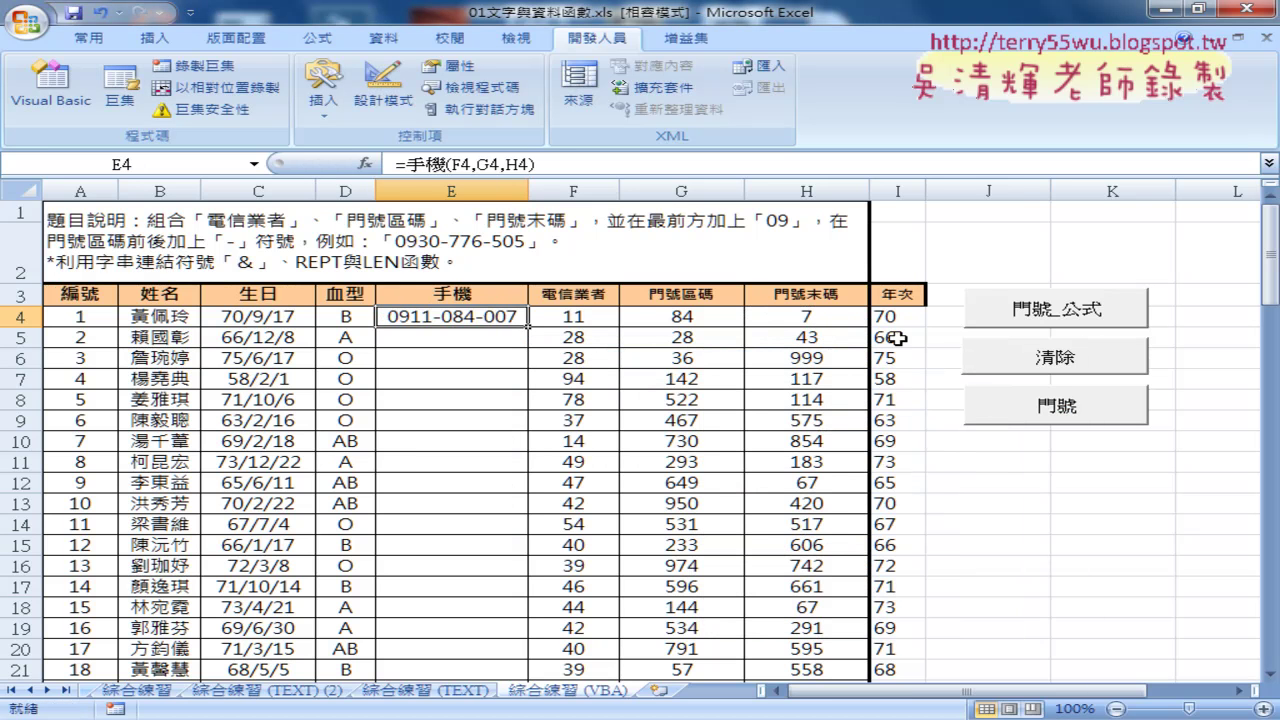
Copy E4's 手機 formula down column E, then close Excel and save the changes
double_click(526, 326)
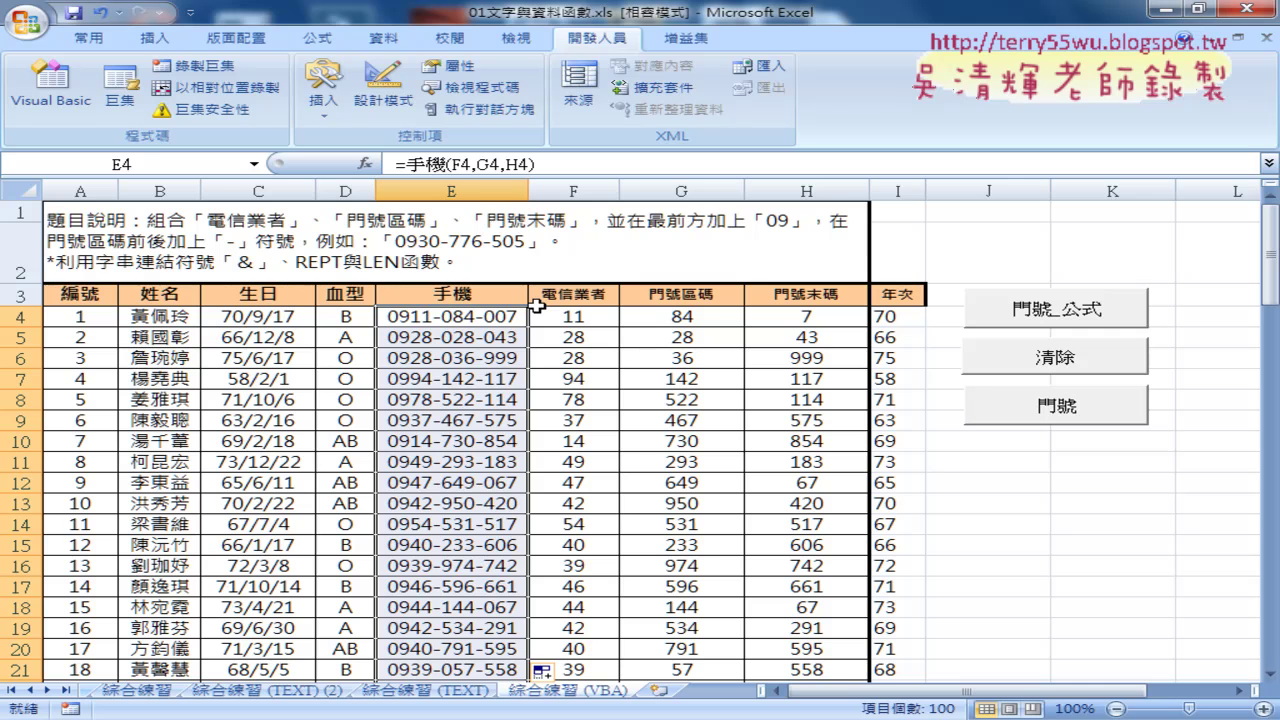
click(1243, 12)
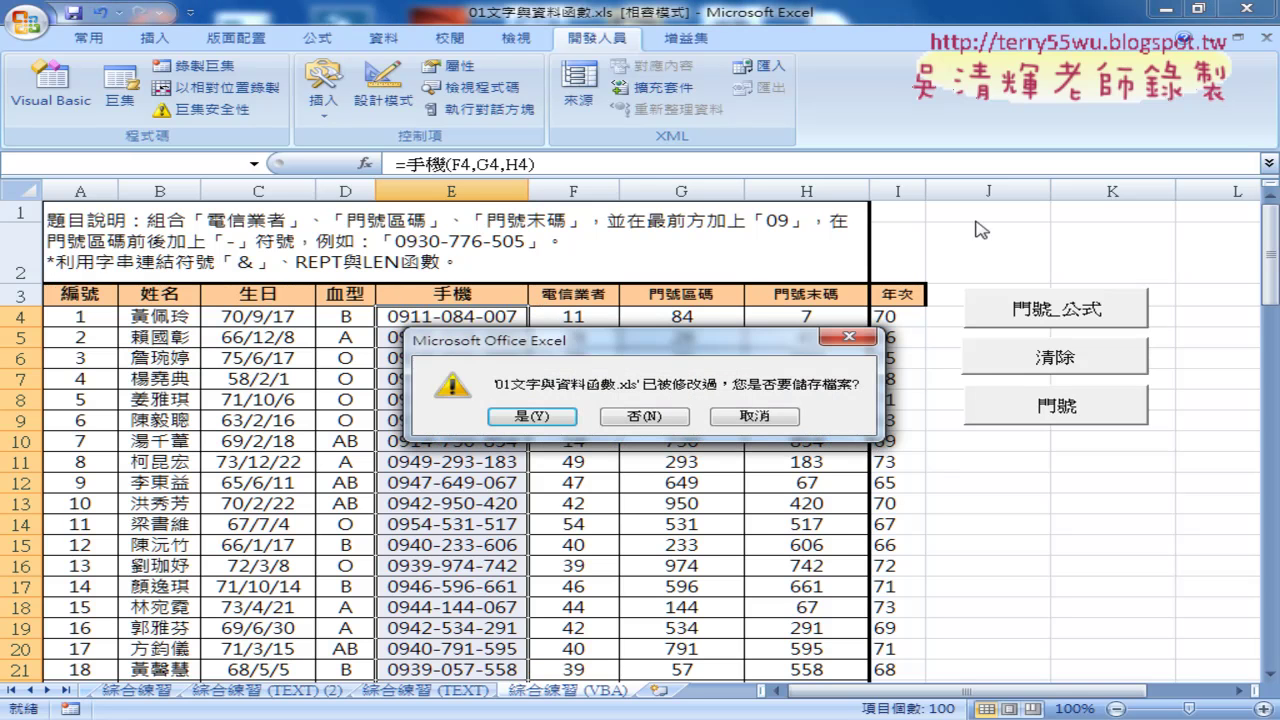
click(524, 418)
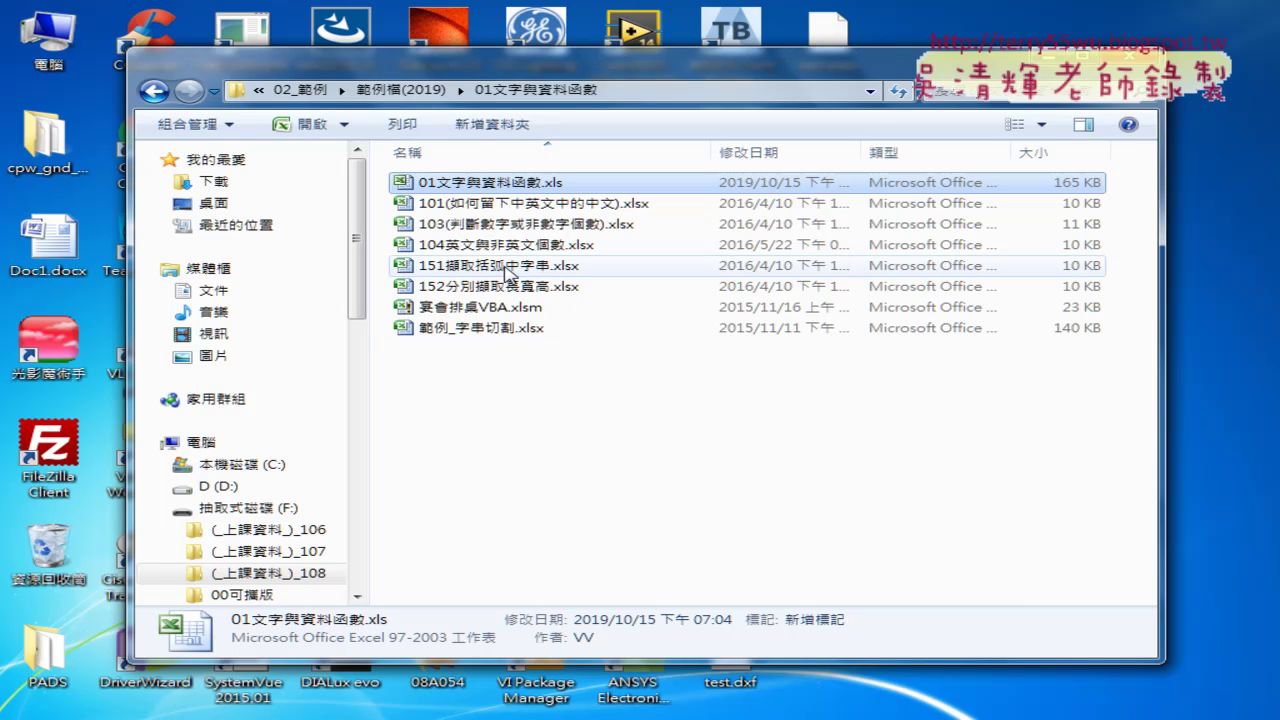
mouse_move(505, 268)
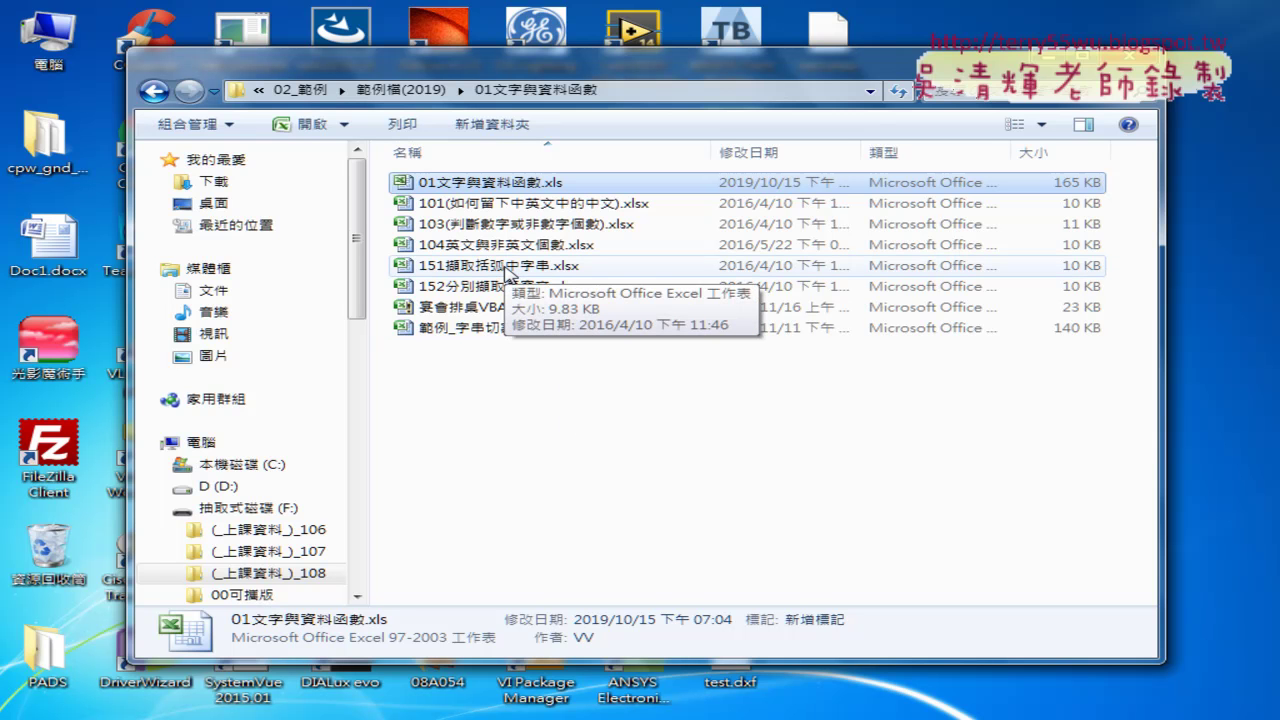
Open 151擷取括弧中字串.xlsx from Windows Explorer
double_click(507, 268)
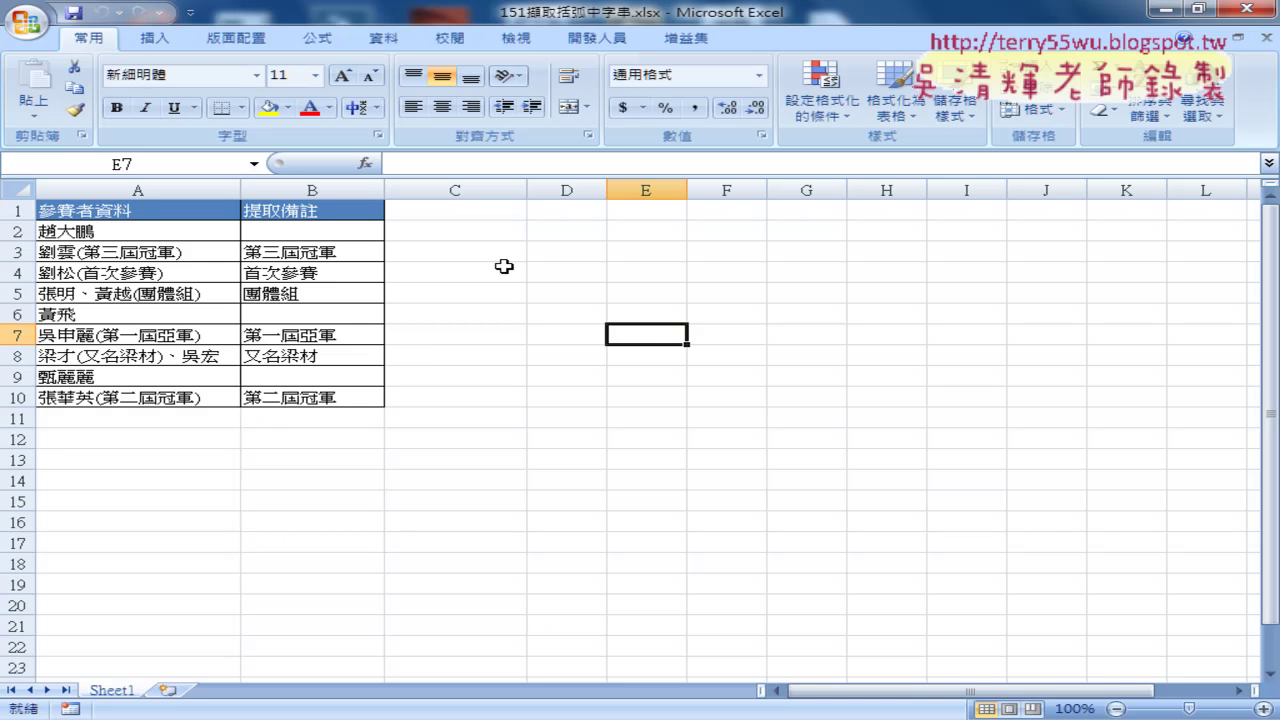
Delete the extracted notes in B2:B10
click(331, 231)
drag(321, 231, 320, 398)
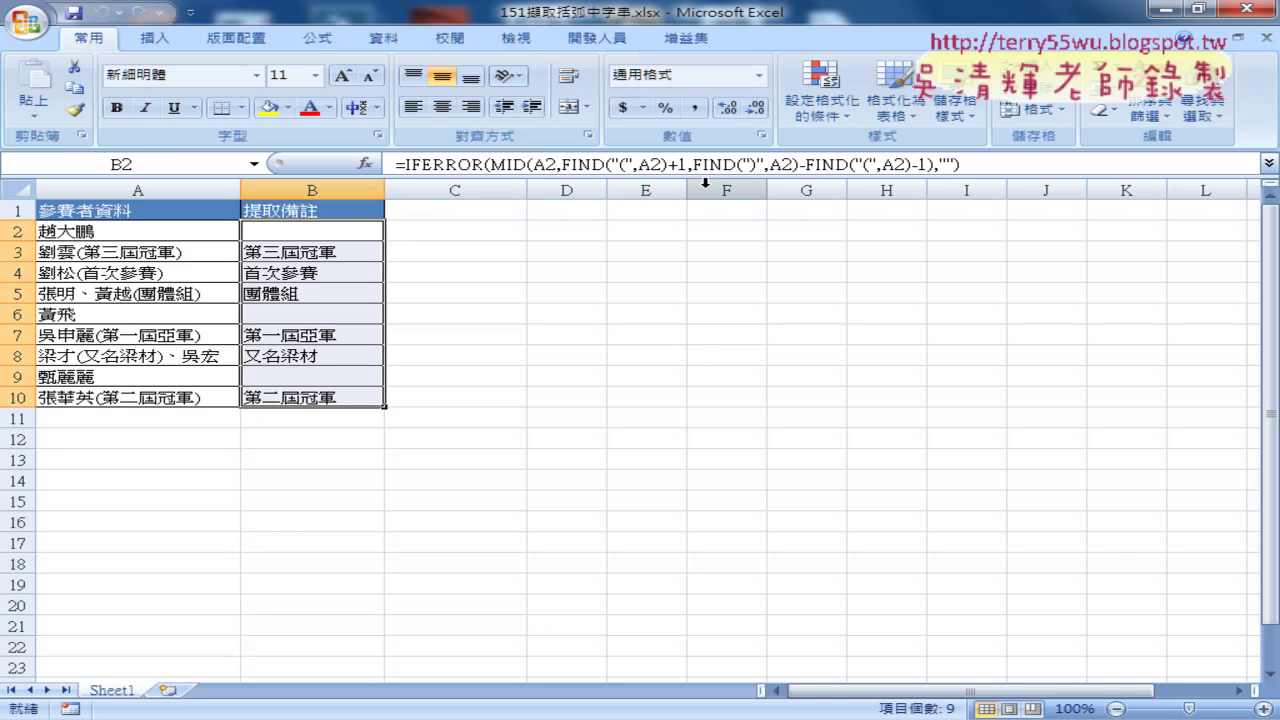
key(Delete)
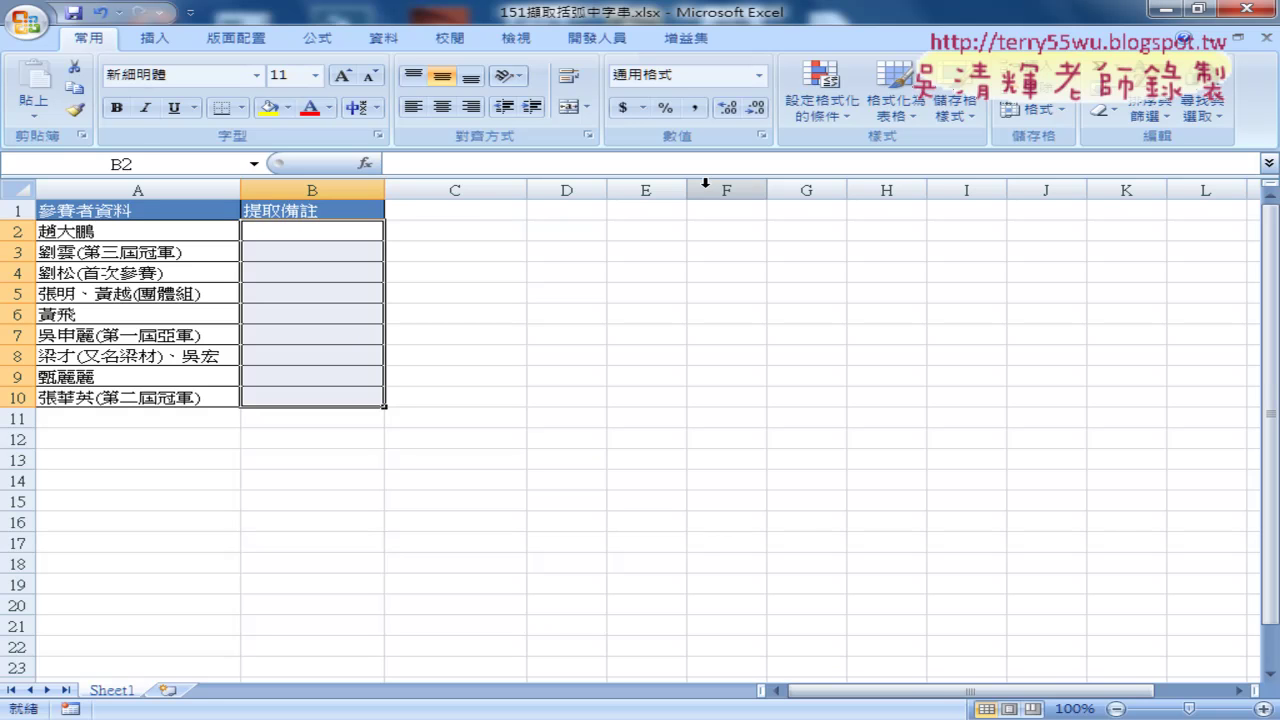
Inspect the participant entries, selecting the bracketed note text inside A3
click(177, 189)
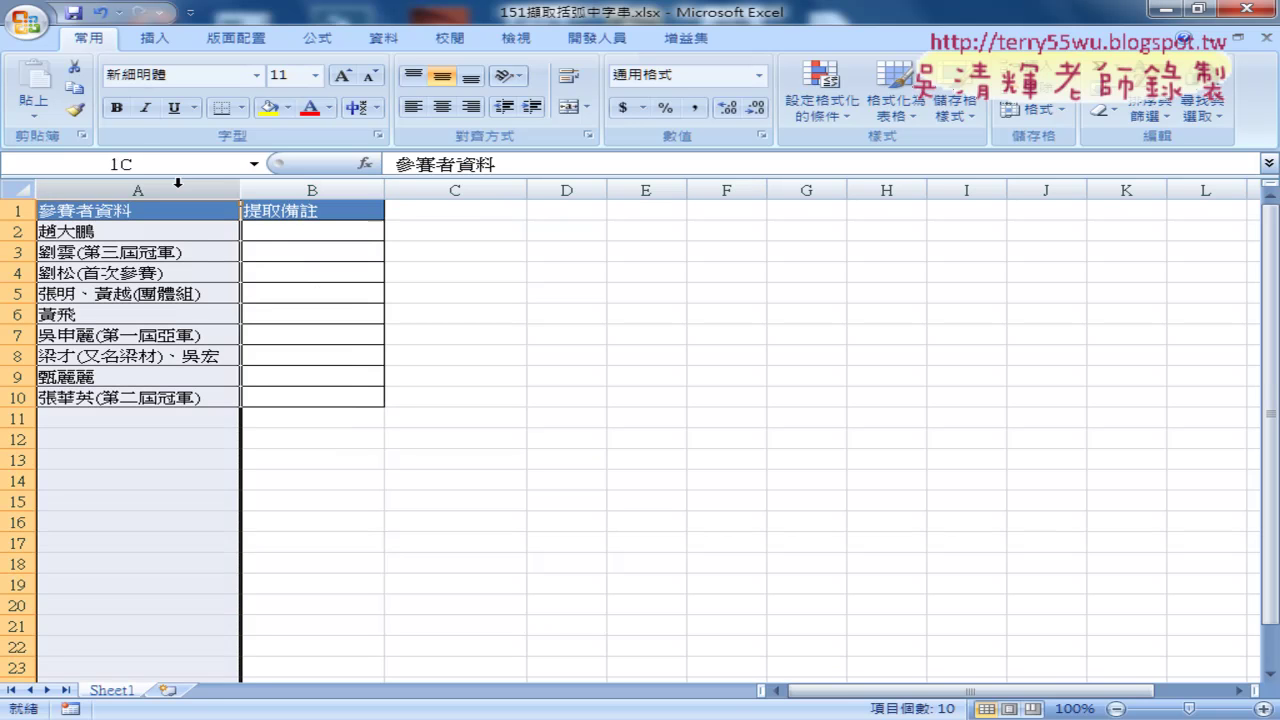
drag(155, 234, 160, 397)
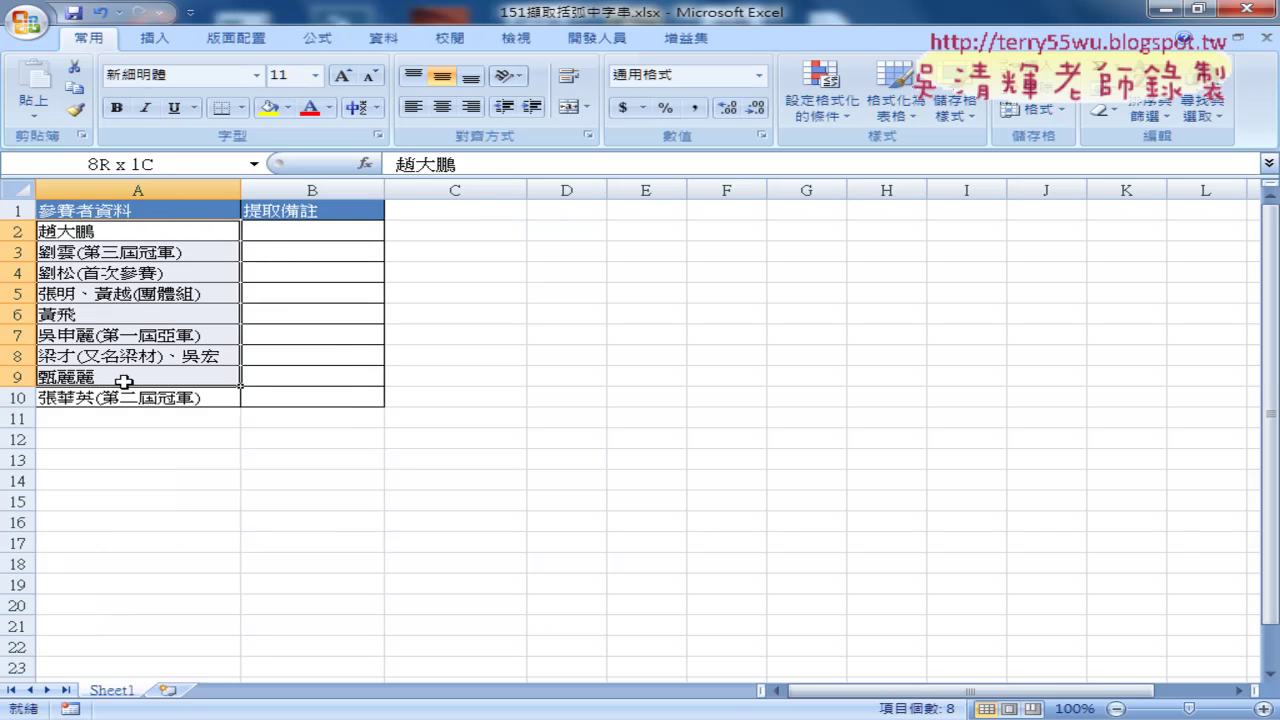
click(365, 241)
double_click(150, 256)
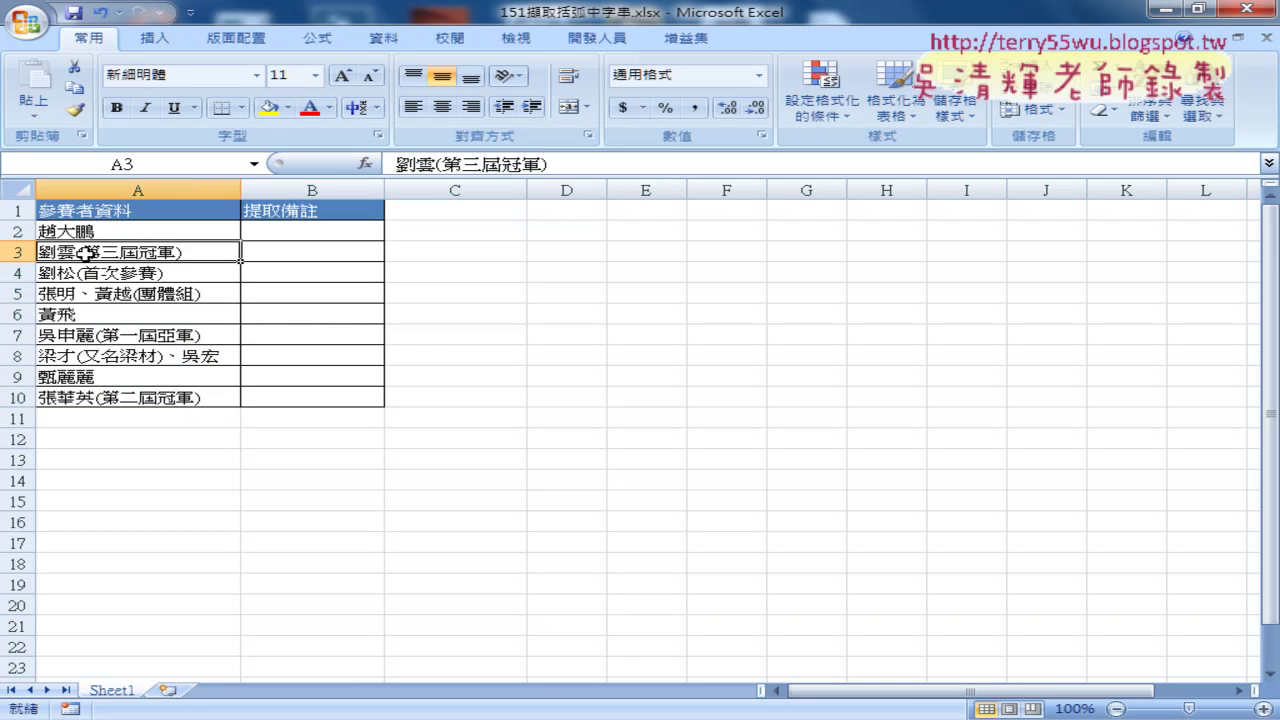
drag(82, 252, 177, 252)
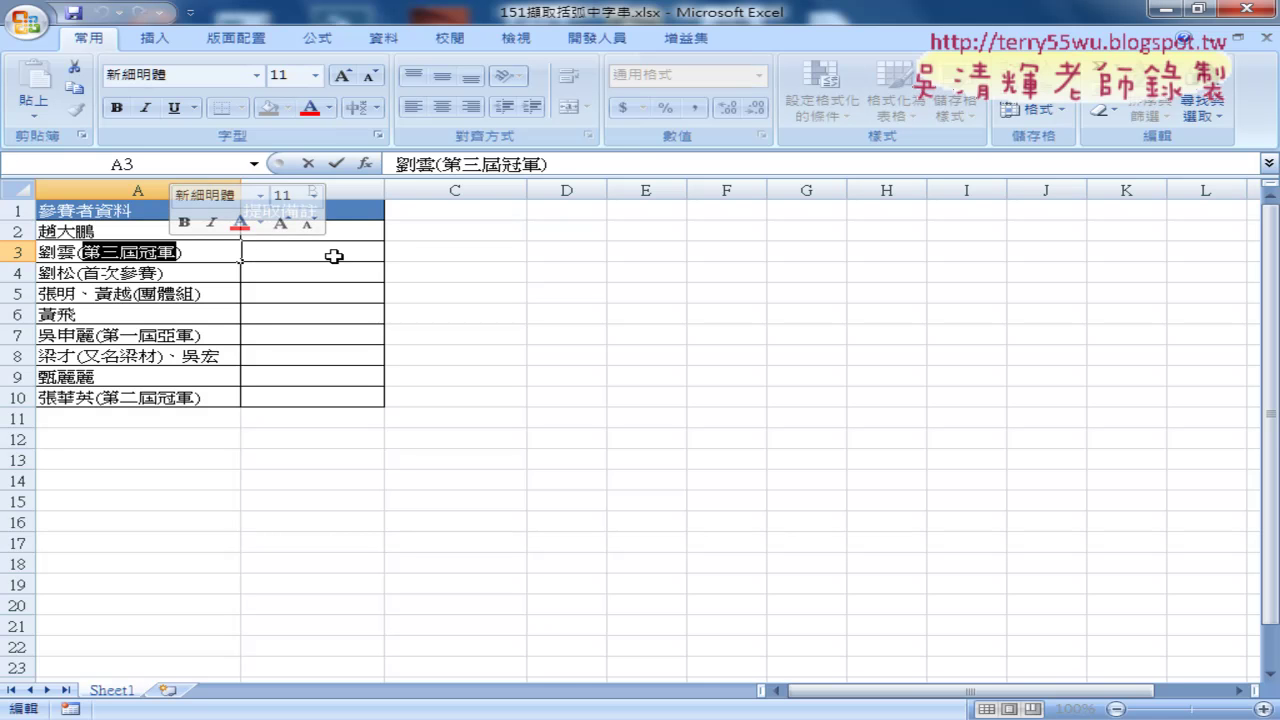
click(300, 260)
click(134, 276)
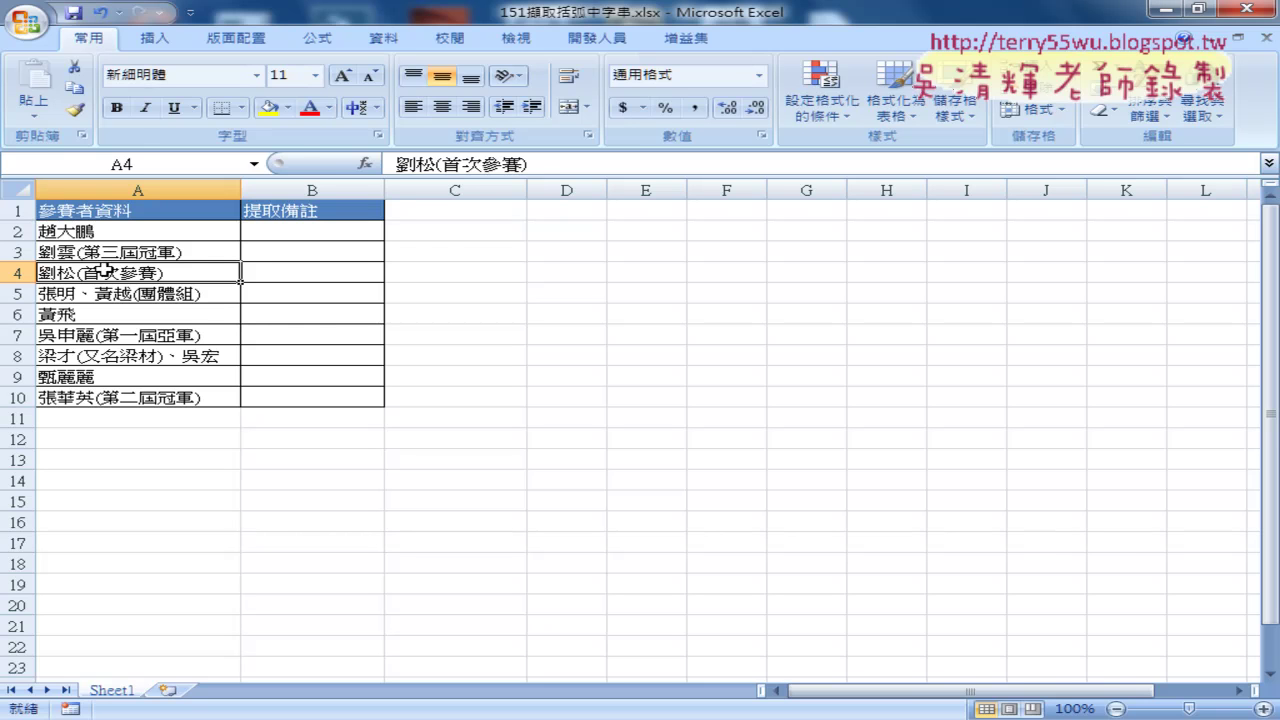
double_click(100, 254)
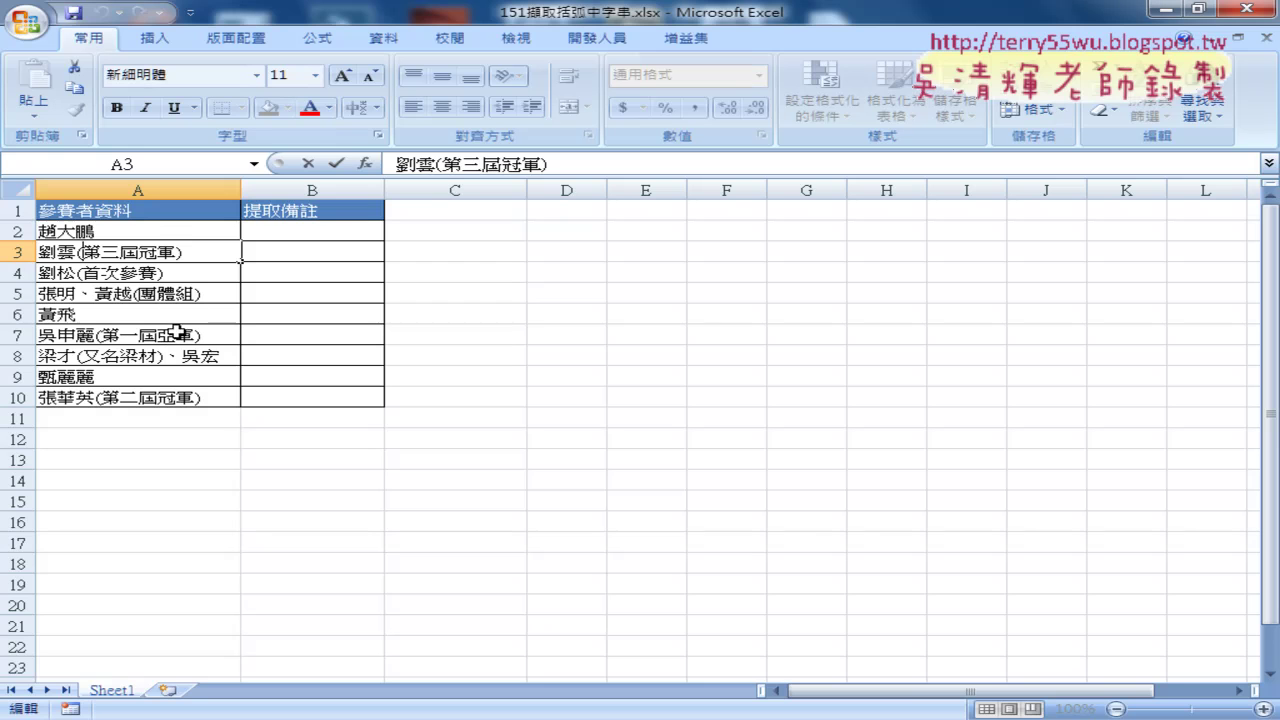
click(177, 277)
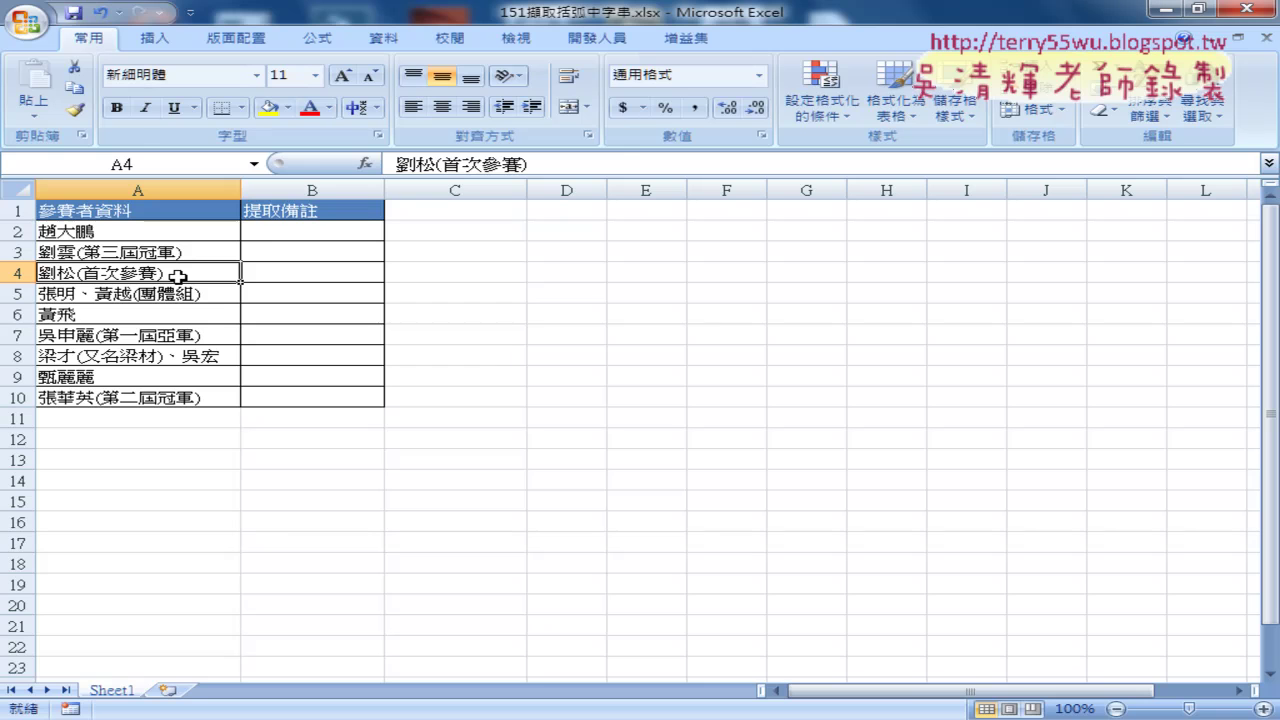
click(108, 252)
double_click(88, 252)
drag(83, 252, 178, 252)
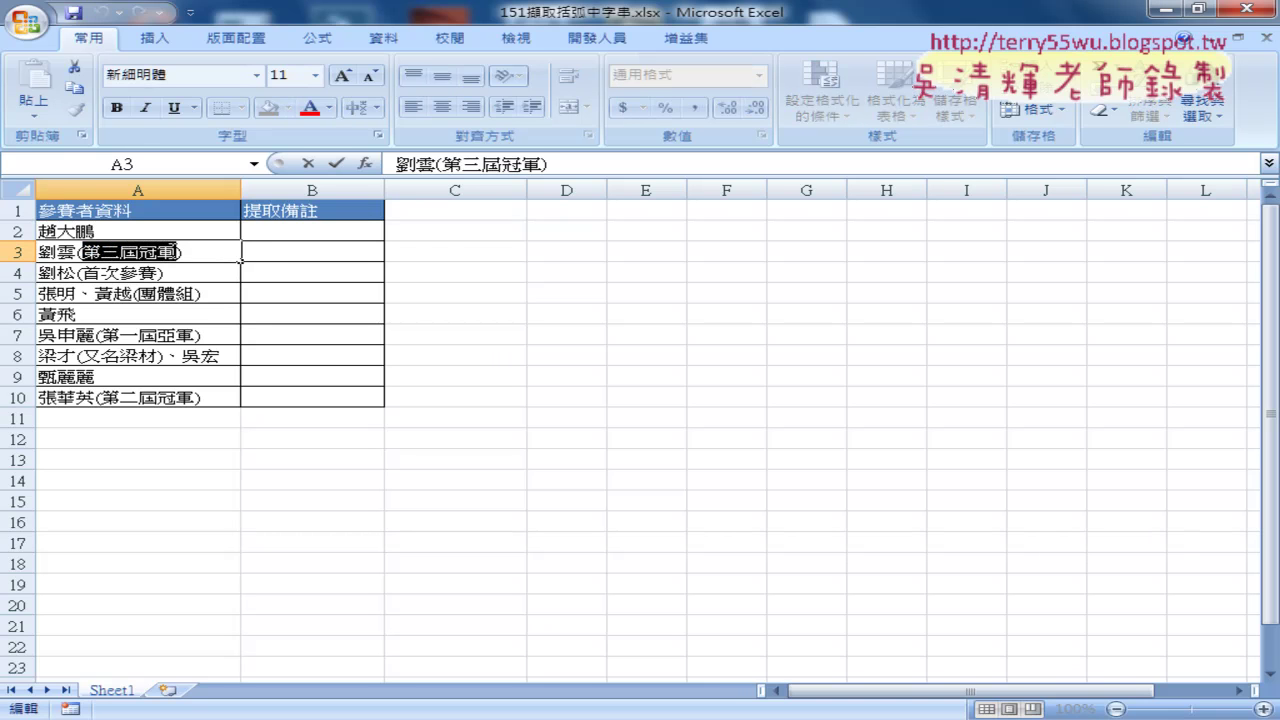
click(371, 234)
key(ctrl+z)
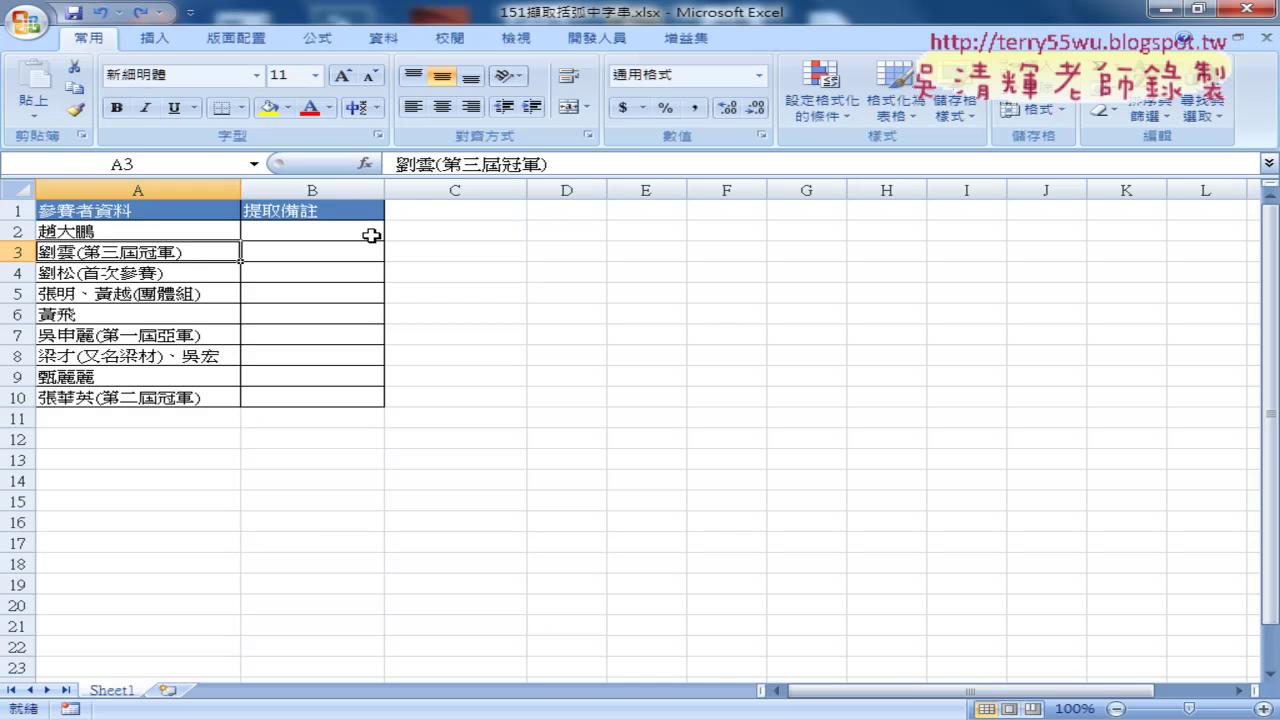
click(345, 244)
click(366, 229)
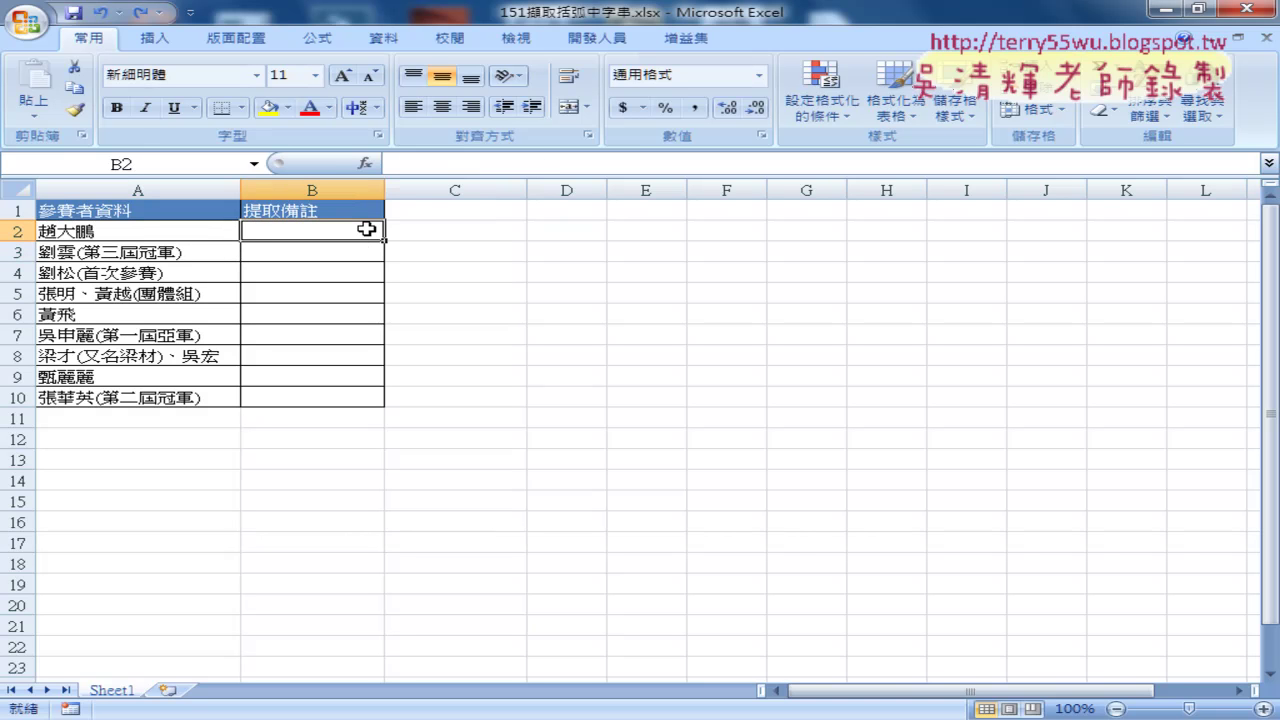